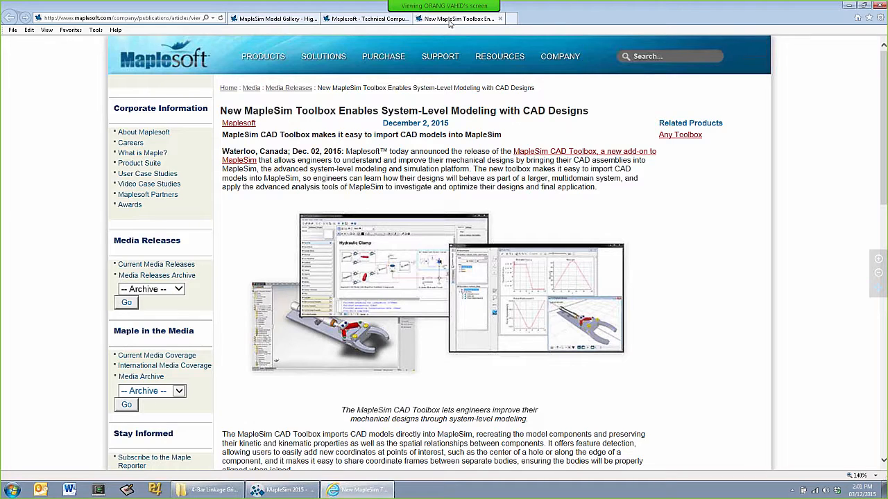
Return to the Maplesoft home page and open the MapleSim product page
left_click(378, 19)
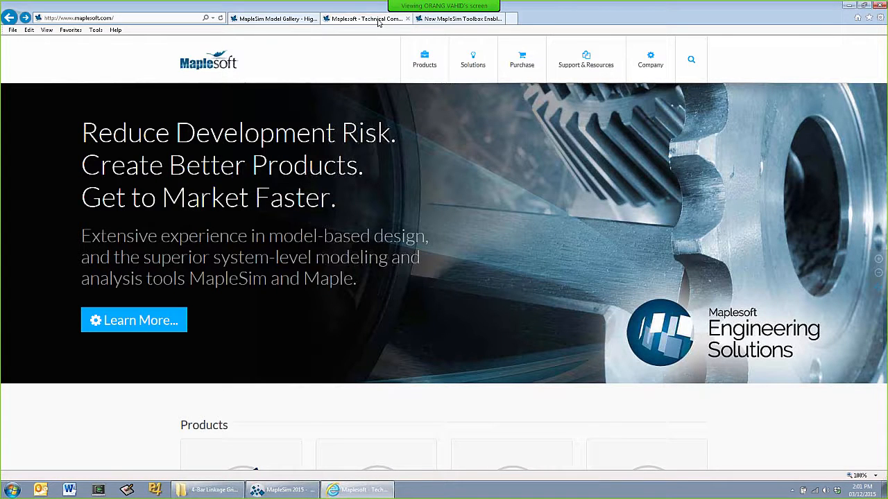
mouse_move(525, 60)
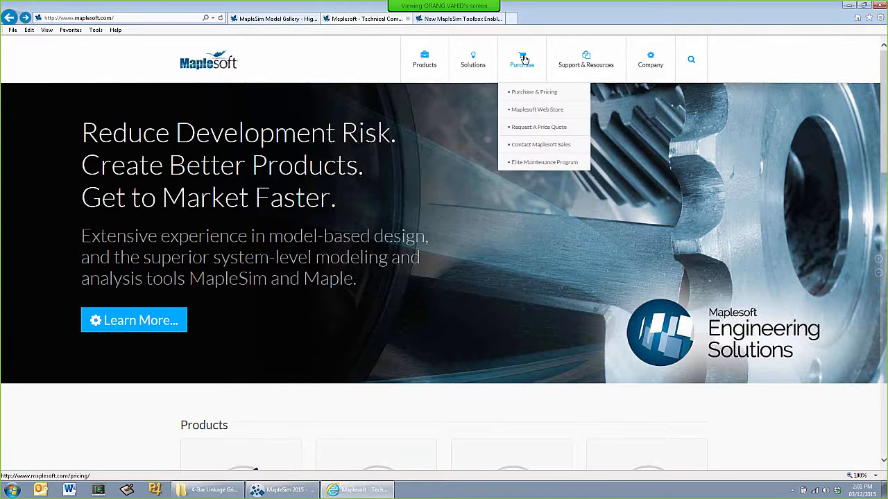
mouse_move(423, 63)
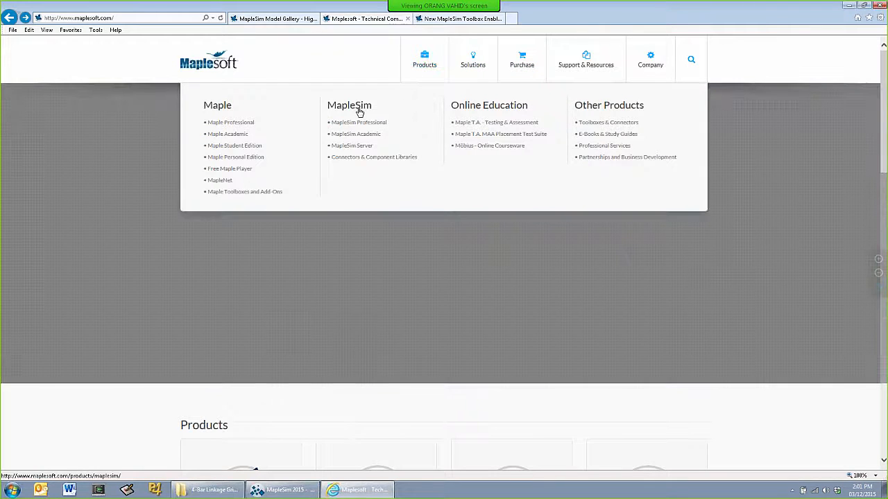
left_click(359, 111)
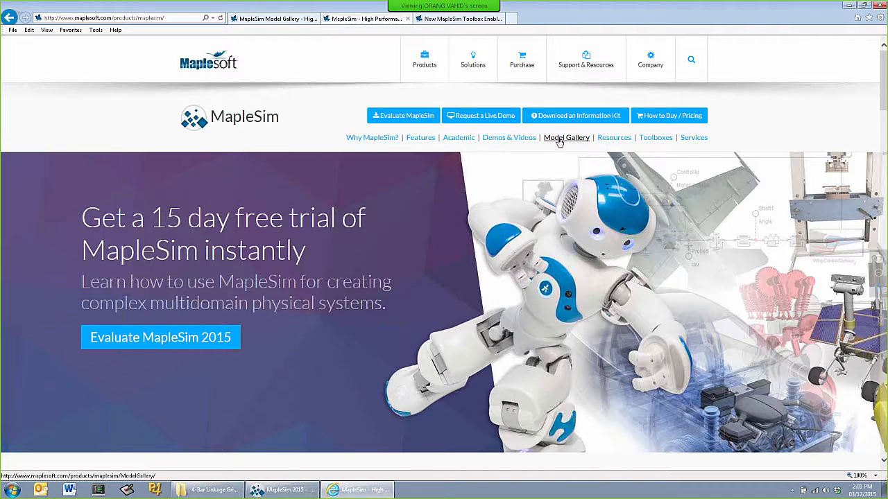
Look over MapleSim's Demos & Videos page and the application examples in the MapleSim Model Gallery
left_click(528, 140)
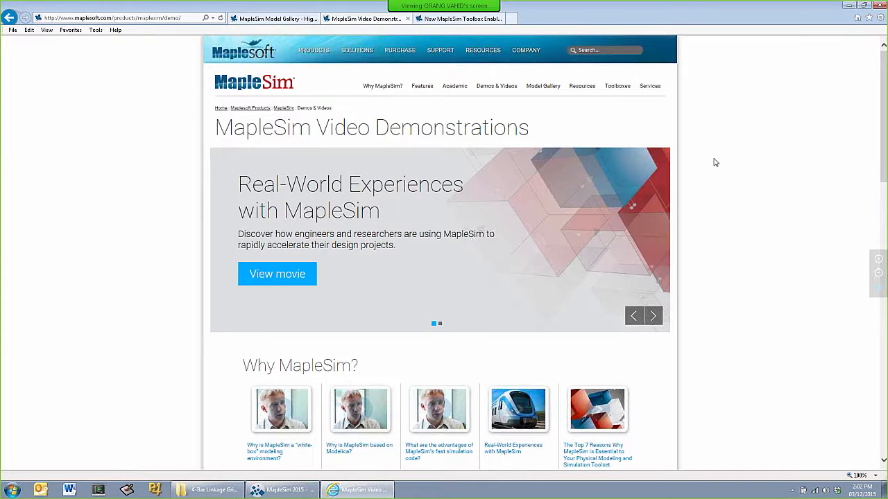
scroll(715, 162, "down", 2)
scroll(715, 162, "down", 2)
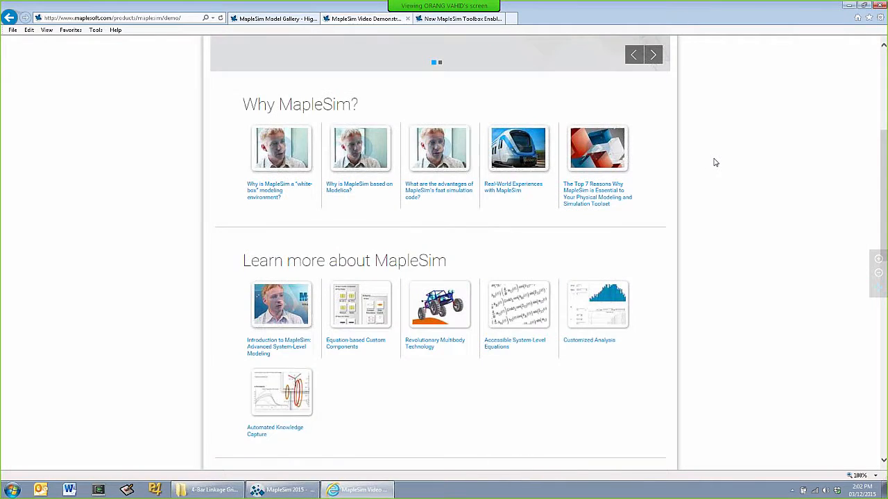
scroll(715, 162, "down", 5)
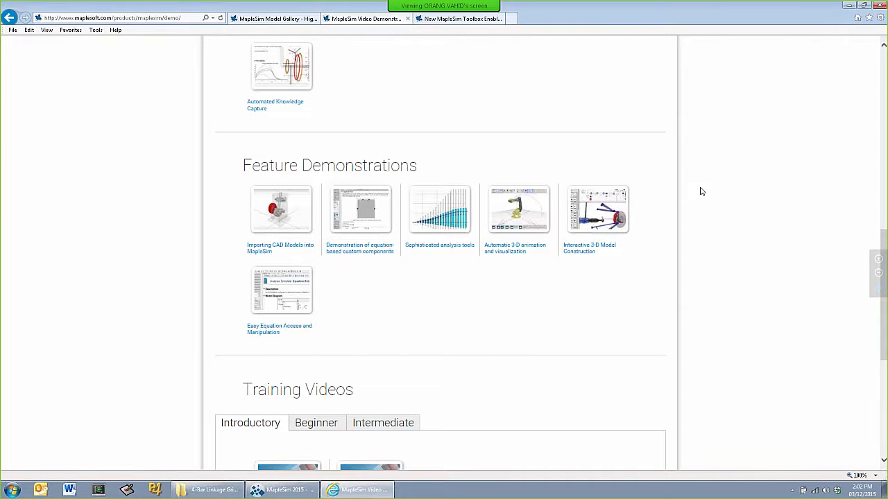
scroll(701, 192, "up", 2)
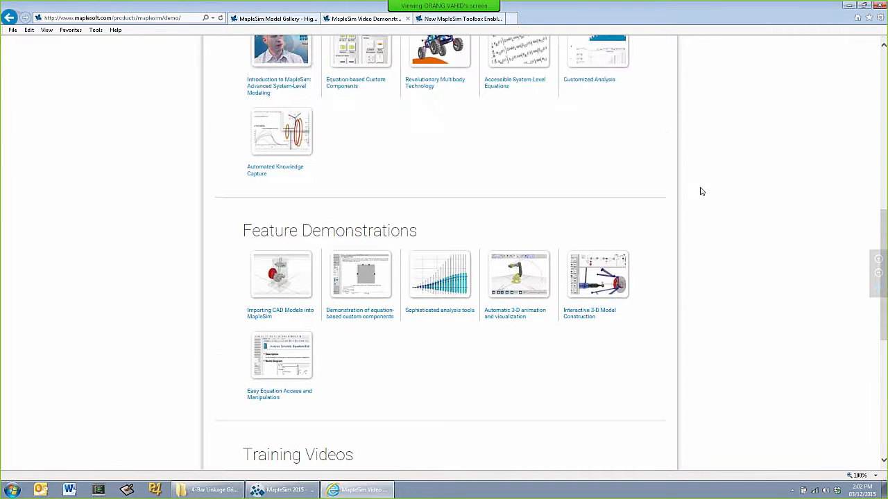
left_click(284, 19)
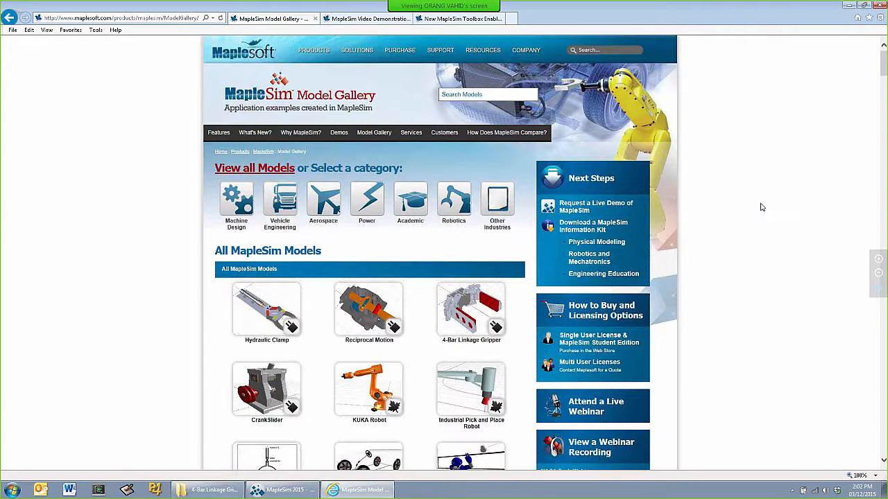
scroll(760, 206, "down", 2)
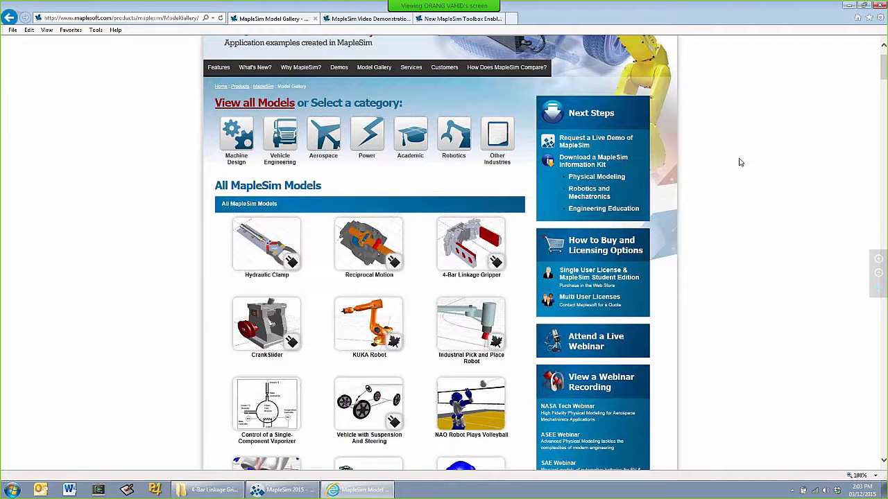
Switch from the browser to MapleSim and start a CAD import in the empty model
left_click(847, 7)
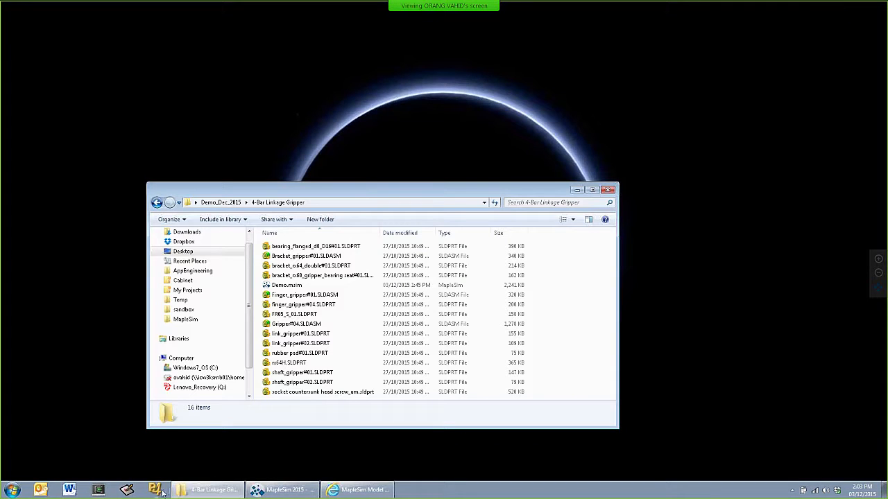
left_click(283, 489)
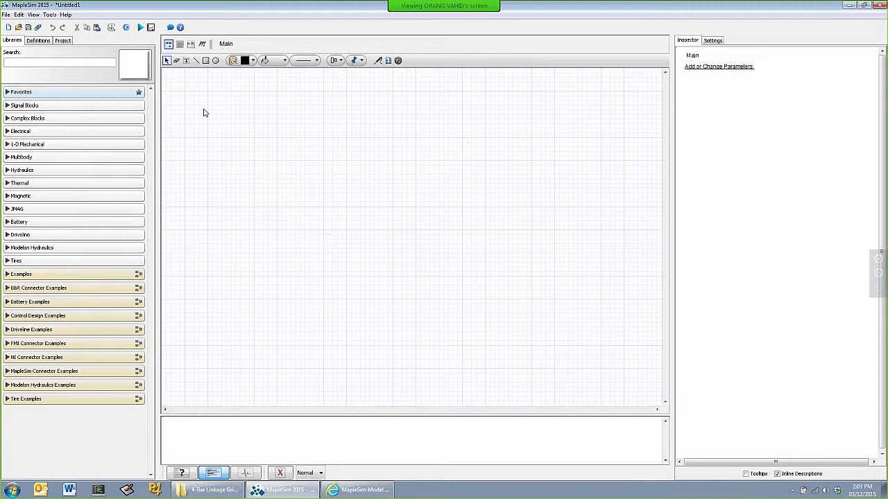
left_click(6, 16)
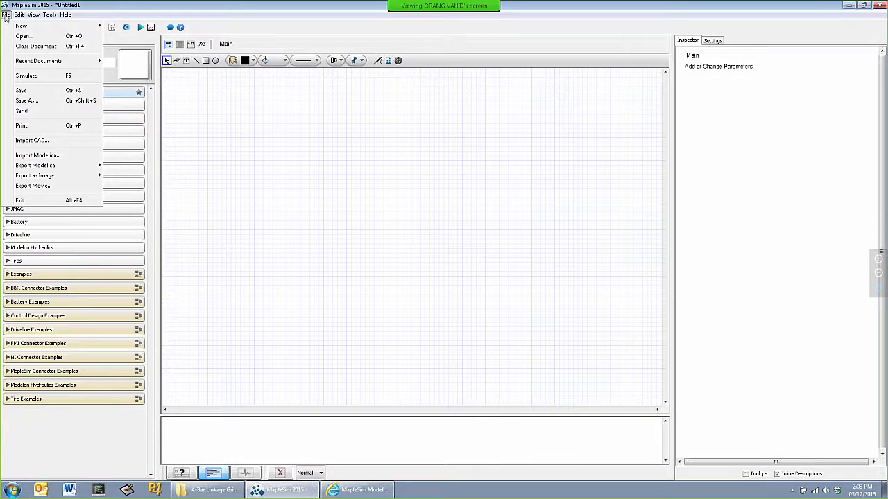
left_click(32, 141)
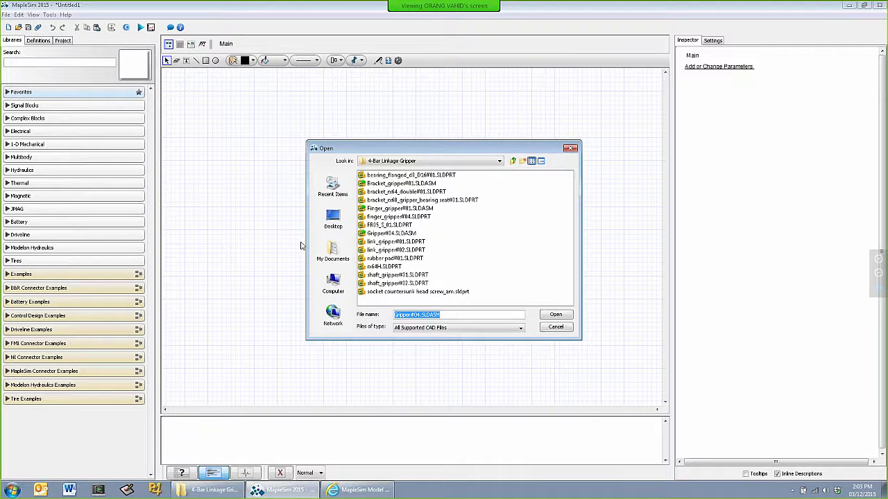
Examine the list of CAD file types supported for import, keeping All Supported CAD Files selected
left_click(518, 330)
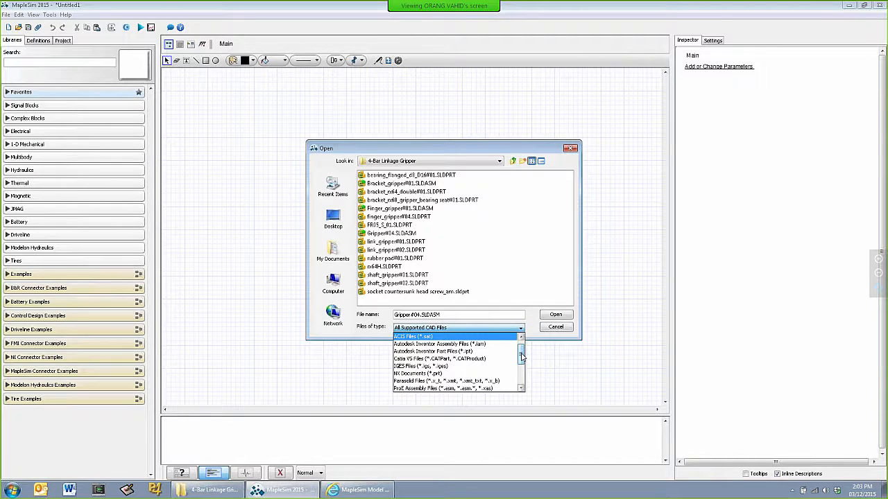
left_click_drag(522, 356, 521, 380)
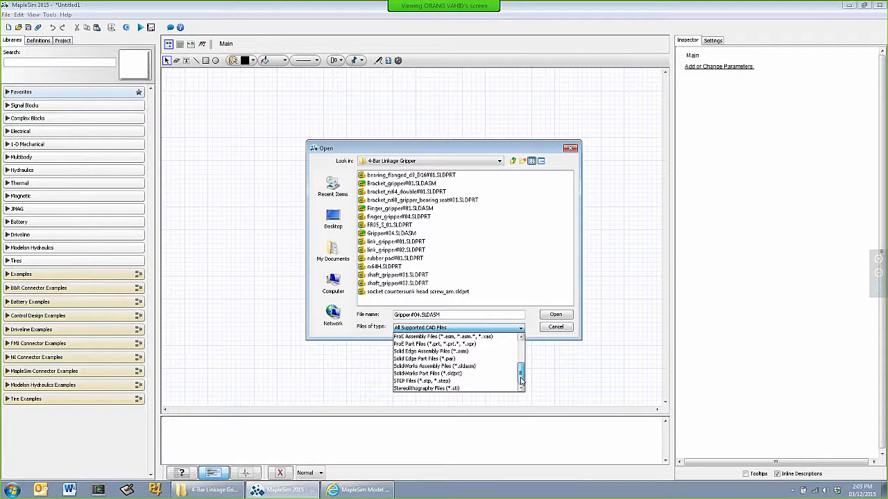
mouse_move(521, 378)
left_mouse_down()
mouse_move(520, 369)
mouse_move(518, 378)
left_mouse_up()
left_click_drag(517, 380, 521, 353)
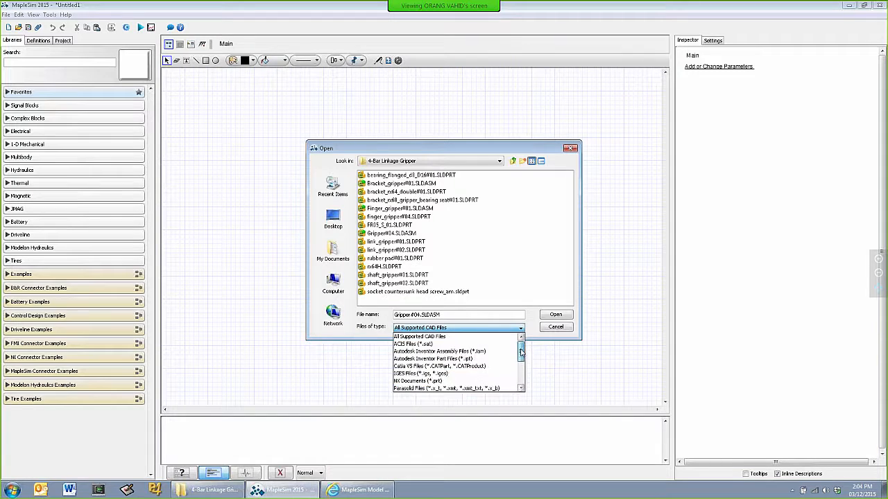
left_click(529, 320)
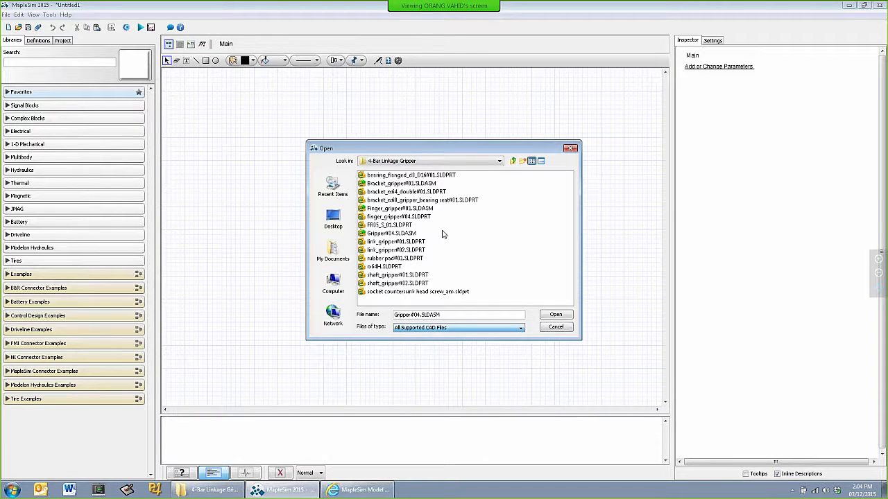
Load the Gripper#04.SLDASM assembly from the 4-Bar Linkage Gripper folder for CAD import
left_click(384, 235)
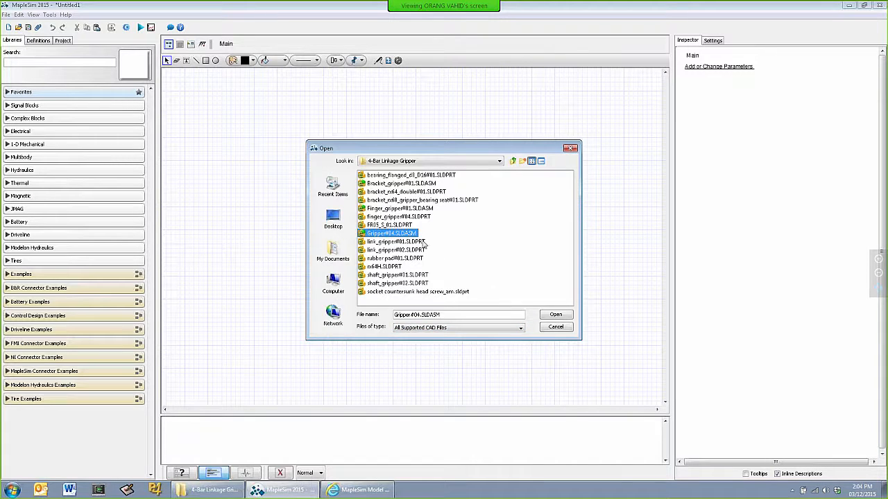
left_click(556, 316)
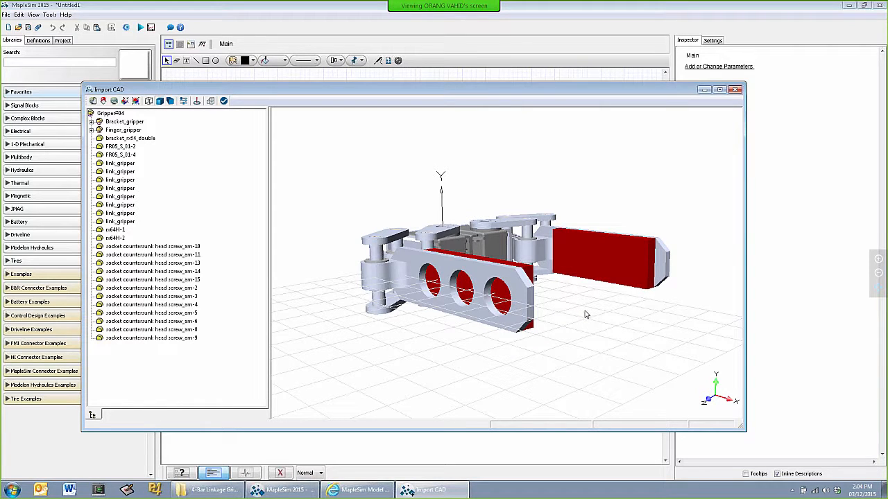
Delete the motor, links, screws and finger parts of the gripper half farther from the origin, keeping the shared base bracket
mouse_move(584, 314)
left_mouse_down()
mouse_move(573, 316)
mouse_move(578, 330)
left_mouse_up()
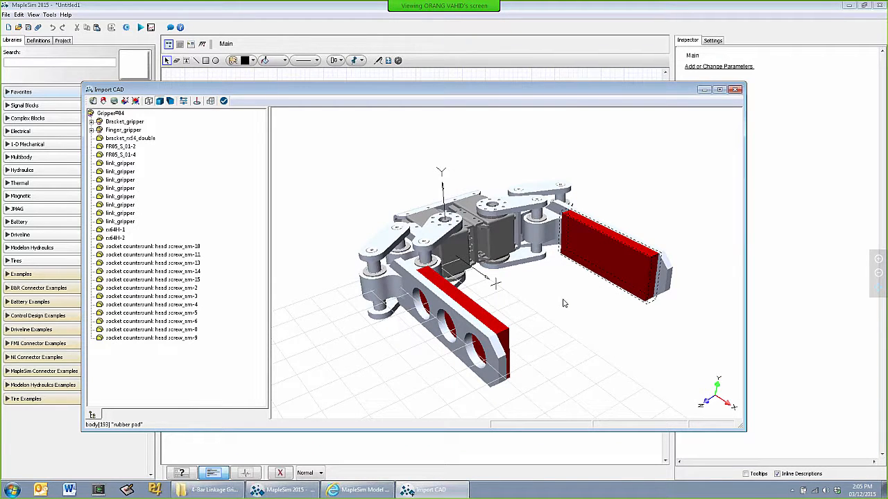
key("t")
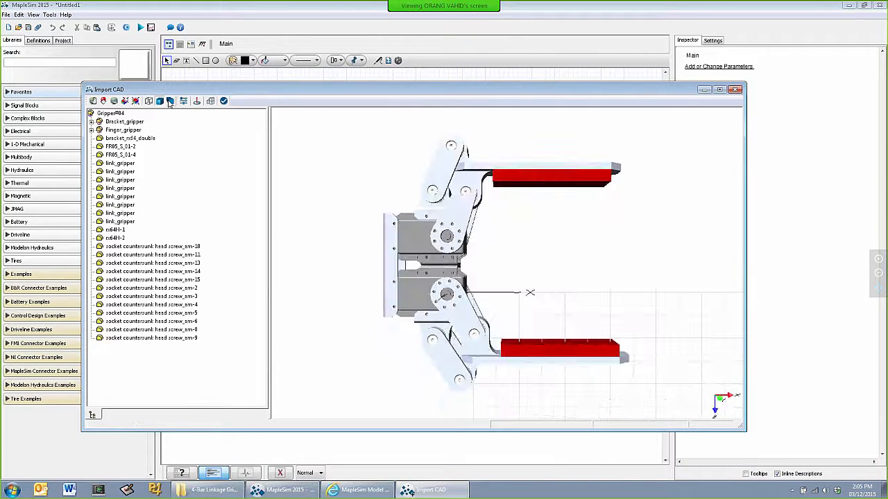
left_click(170, 101)
scroll(341, 235, "down", 2)
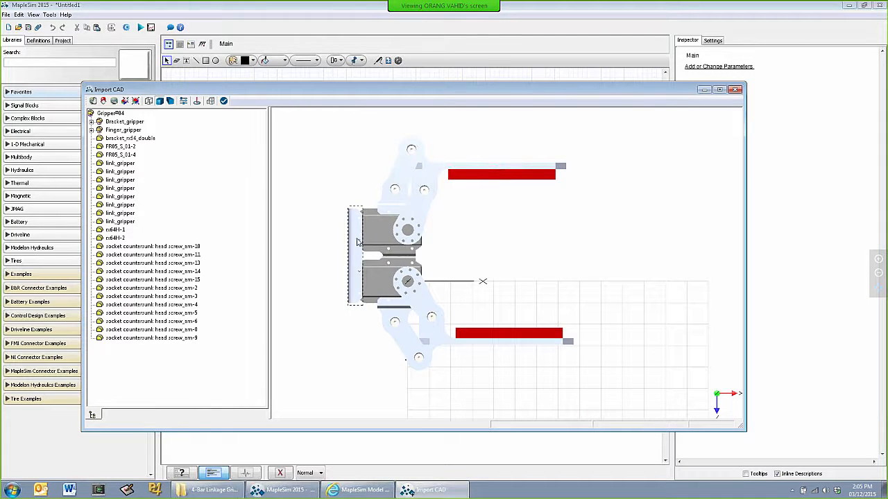
left_click_drag(310, 123, 613, 267)
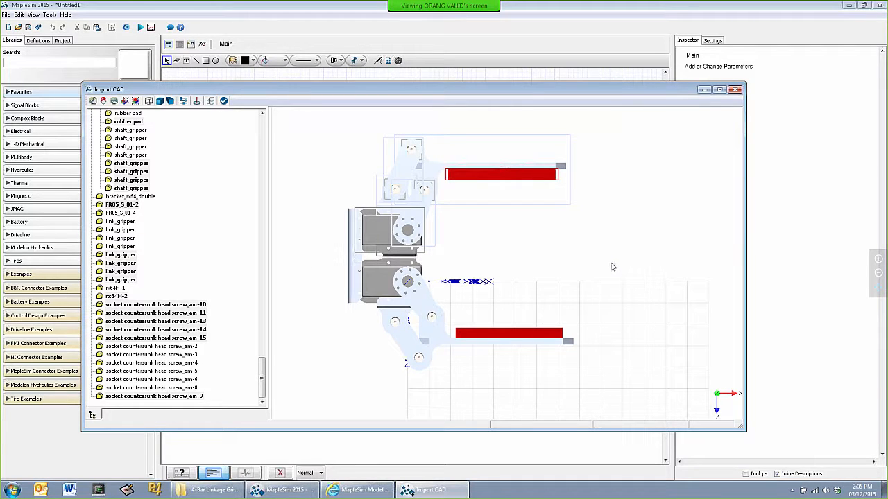
key("Delete")
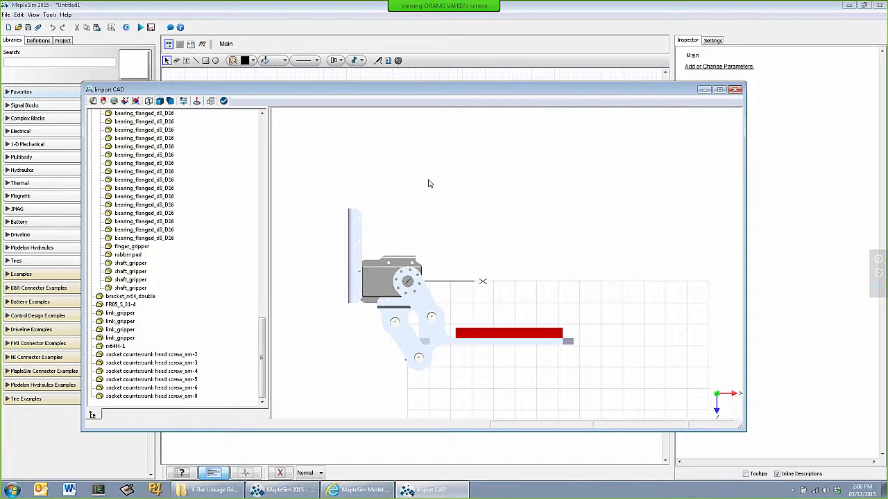
Collapse the Bracket_gripper and Finger_gripper subassemblies in the Gripper#04 assembly tree
left_click_drag(267, 333, 271, 118)
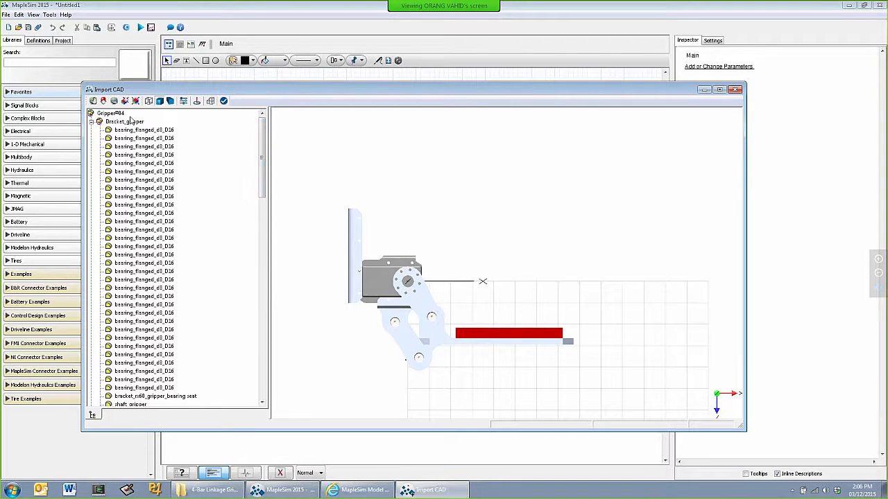
left_click(91, 121)
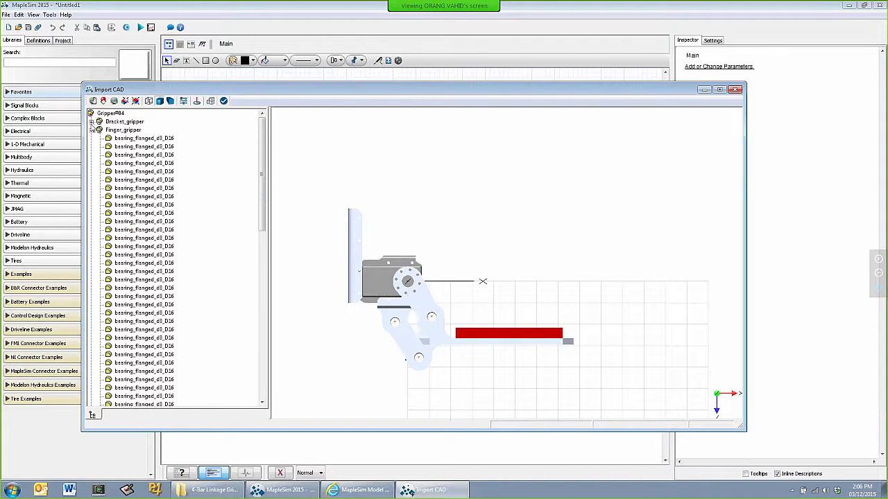
left_click(91, 130)
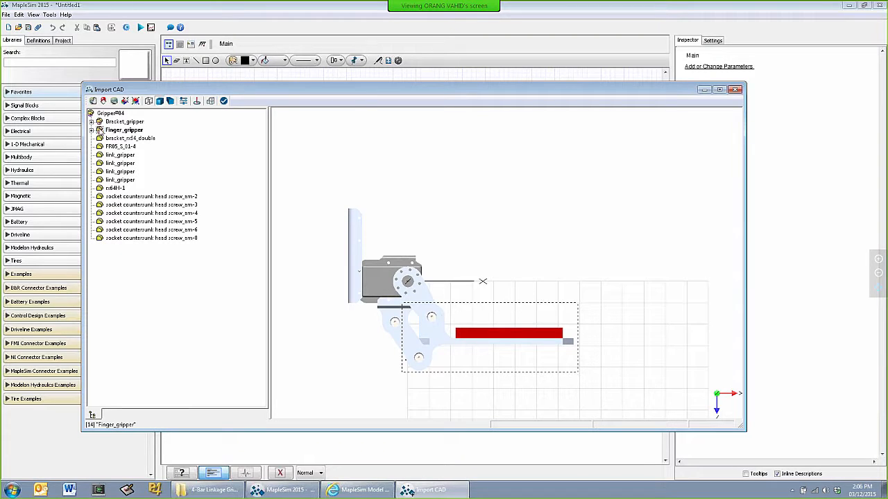
Isolate the Finger_gripper subassembly by hiding all other parts of the gripper, and inspect it in 3D
right_click(101, 129)
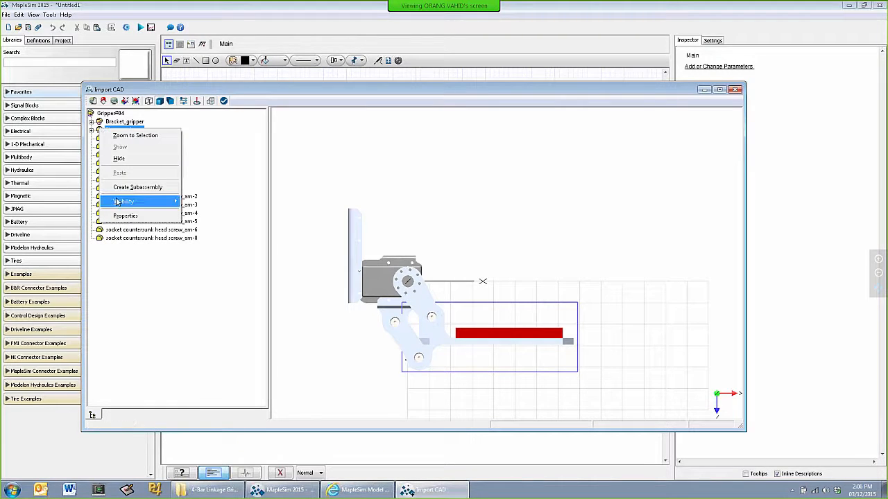
mouse_move(118, 201)
left_click(203, 231)
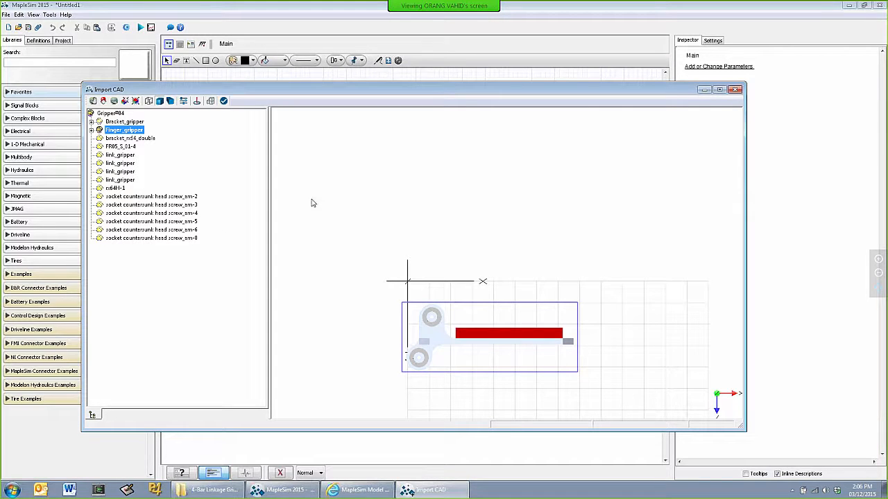
left_click_drag(374, 216, 375, 216)
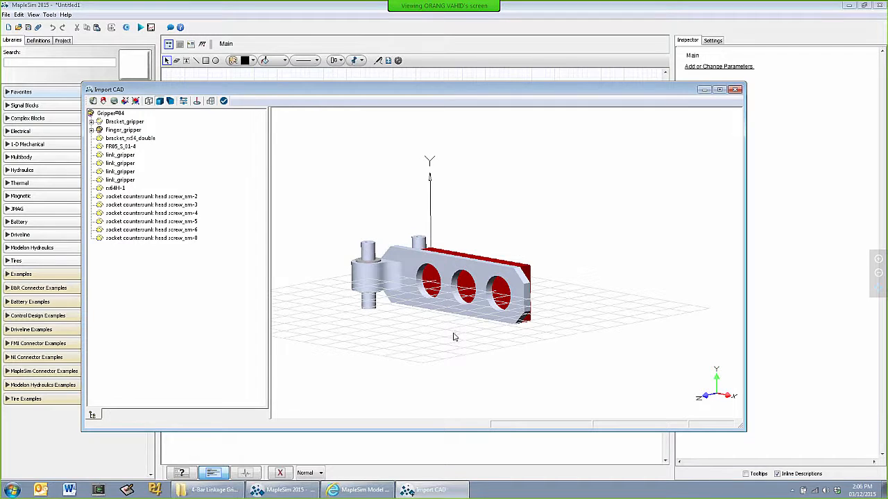
left_click_drag(454, 336, 440, 368)
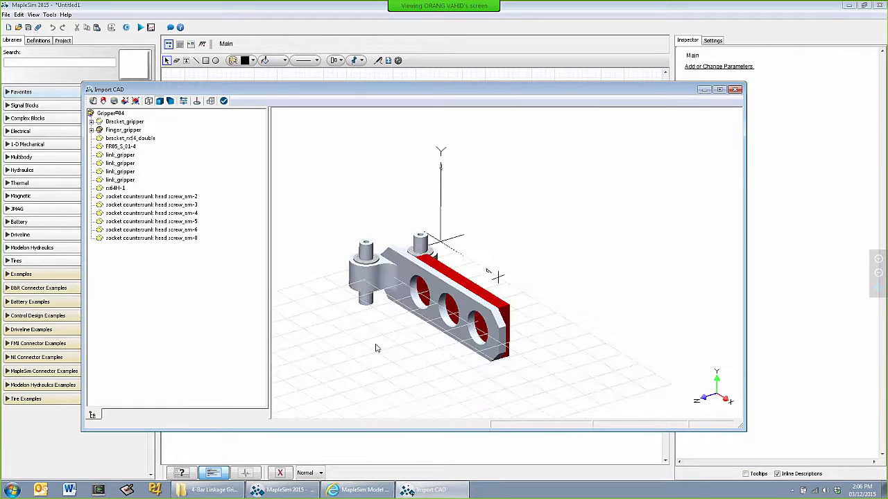
Show the Bracket_gripper subassembly and hide the Finger_gripper subassembly
right_click(123, 122)
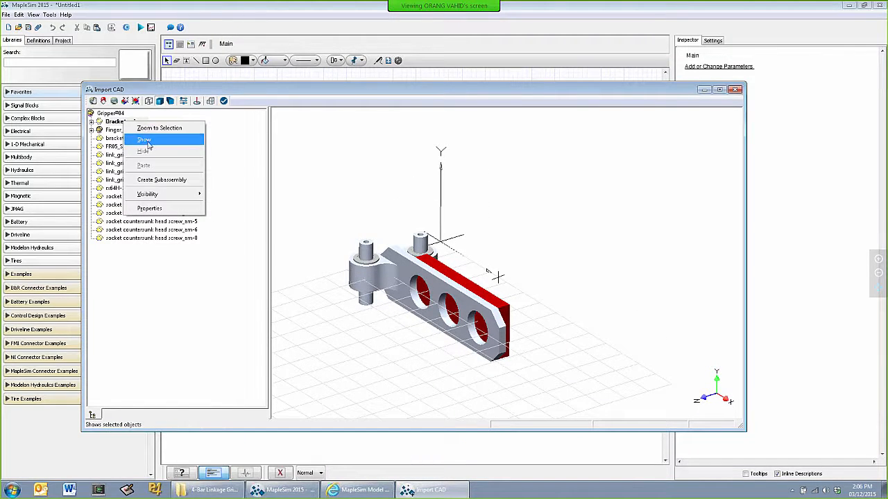
left_click(147, 142)
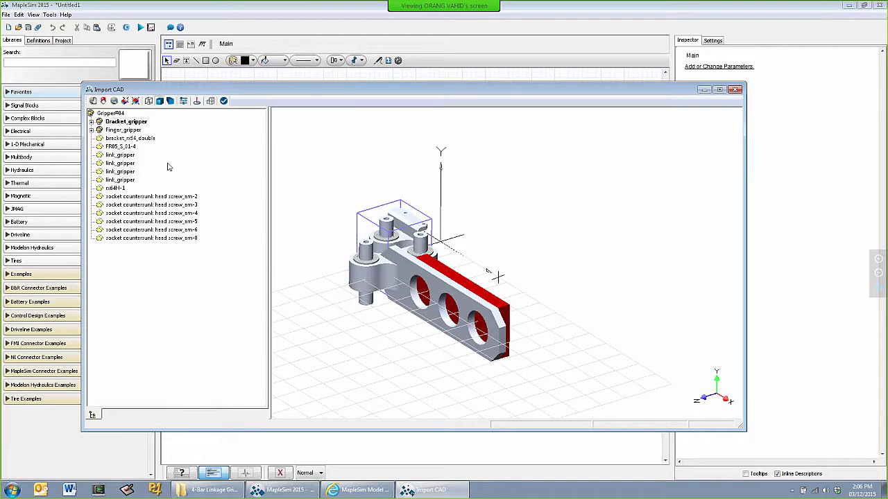
left_click(124, 130)
right_click(126, 132)
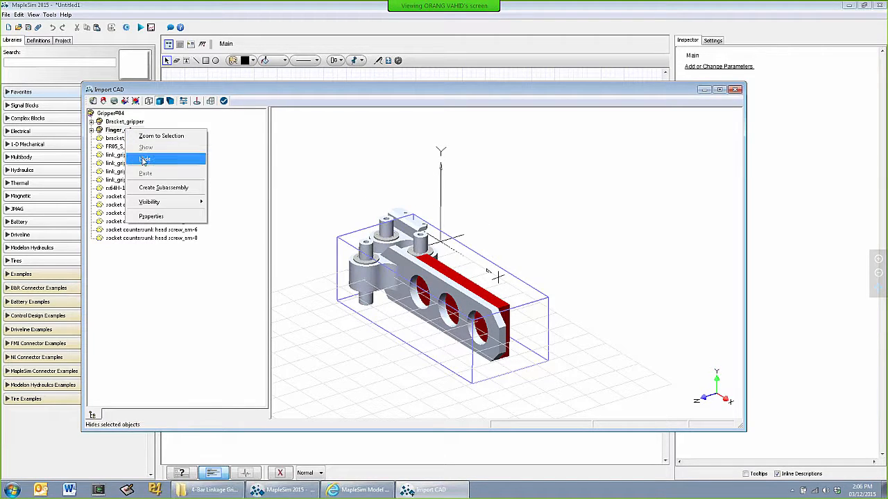
left_click(144, 160)
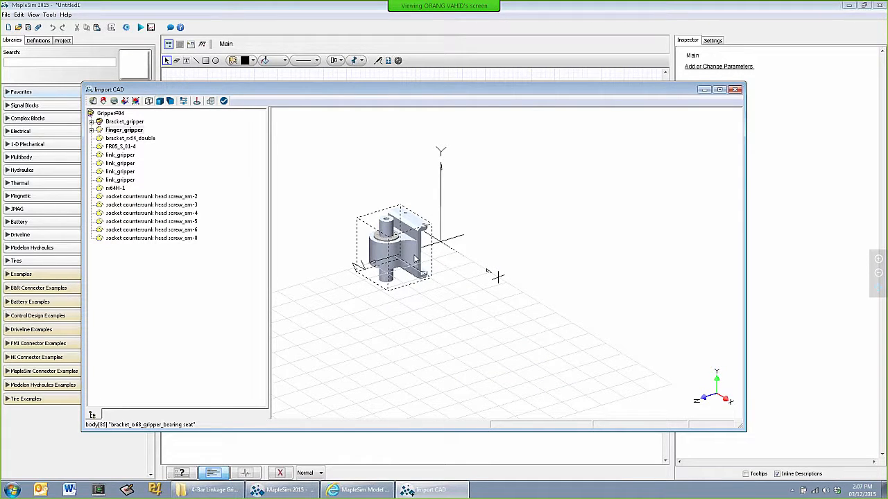
Show the bracket_rx64_double, FR05_S_01-4 and rx64H-1 parts together with the Bracket_gripper subassembly
left_click(143, 139)
left_click(133, 147, "ctrl")
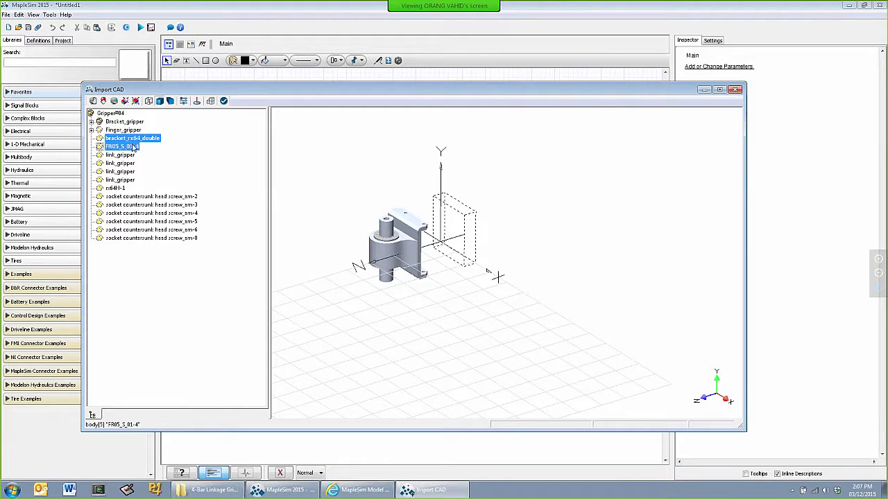
left_click(118, 188, "ctrl")
right_click(121, 191)
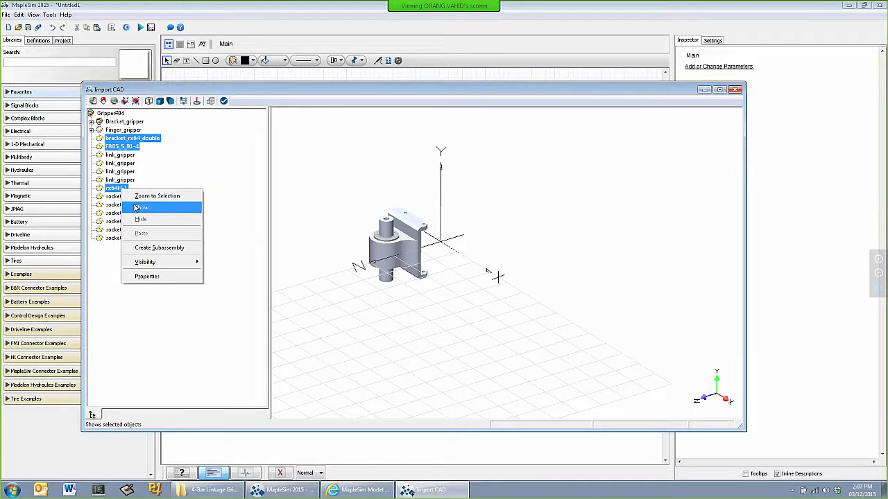
left_click(141, 208)
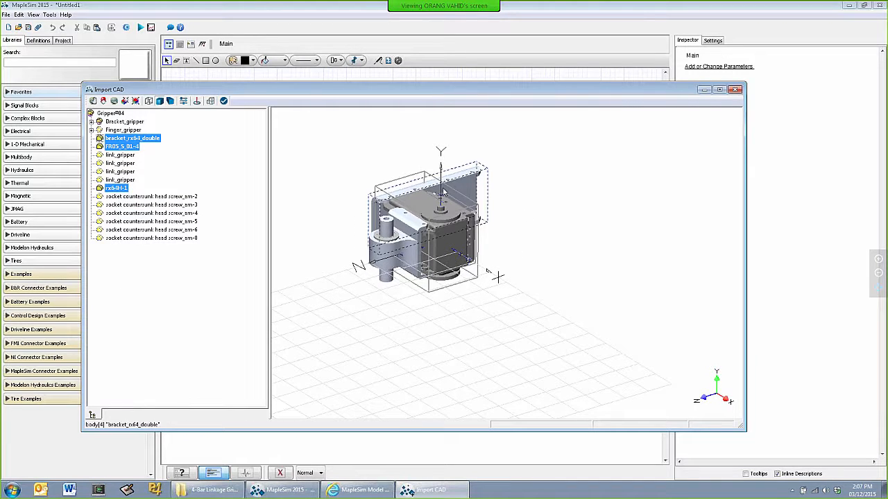
left_click(331, 182)
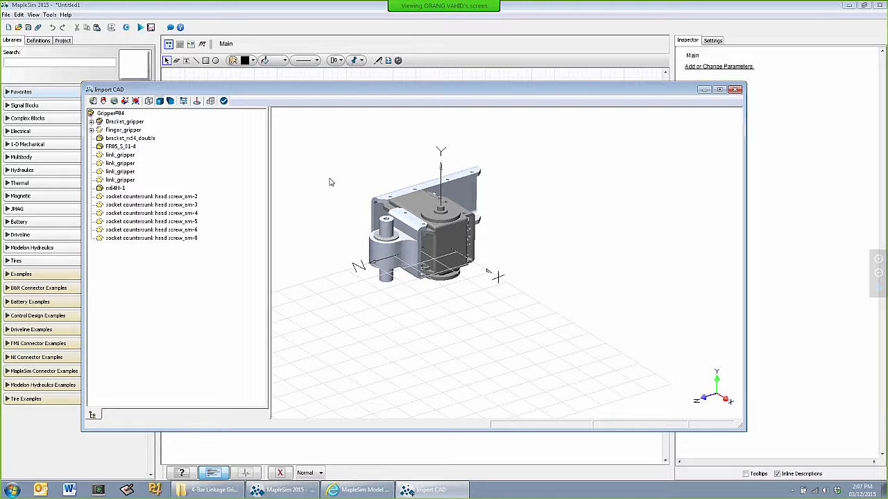
Move bracket_rx64_double, FR05_S_01-4 and rx64H-1 into the Bracket_gripper subassembly and collapse its tree branch
left_click(138, 138)
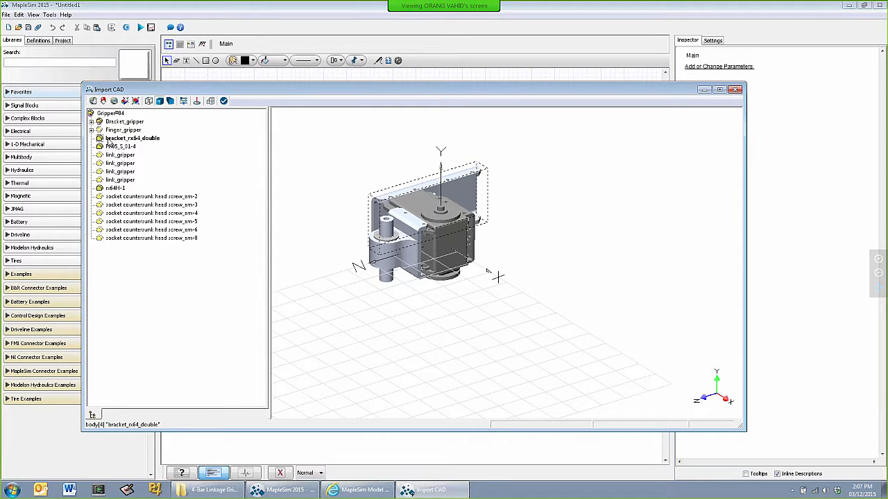
left_click(100, 122)
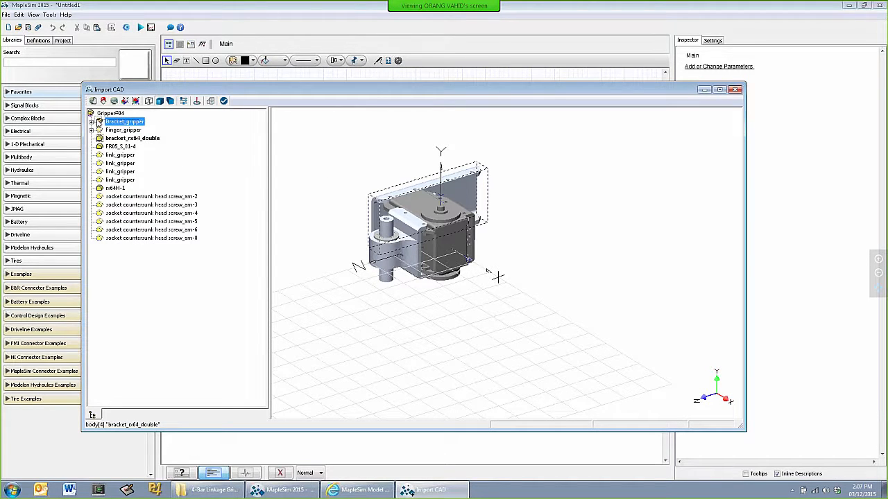
mouse_move(99, 120)
left_mouse_down()
mouse_move(101, 138)
mouse_move(99, 122)
left_mouse_up()
left_click(91, 114)
left_click(100, 139)
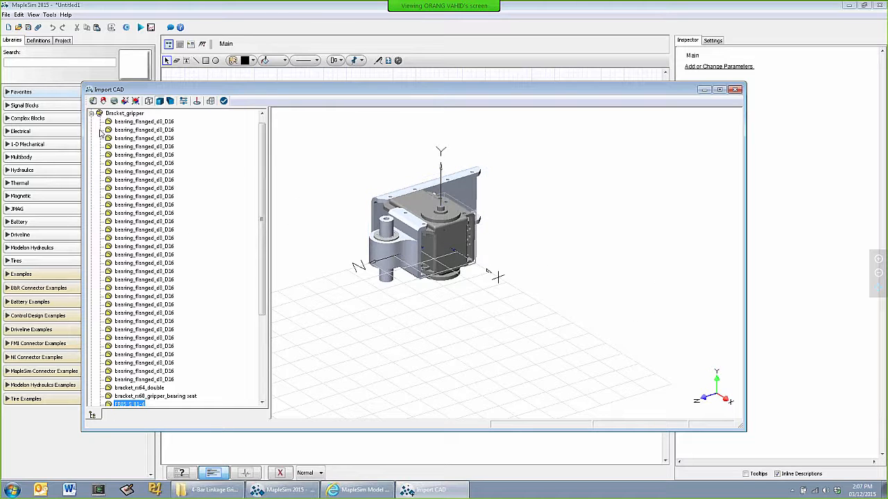
left_click(90, 114)
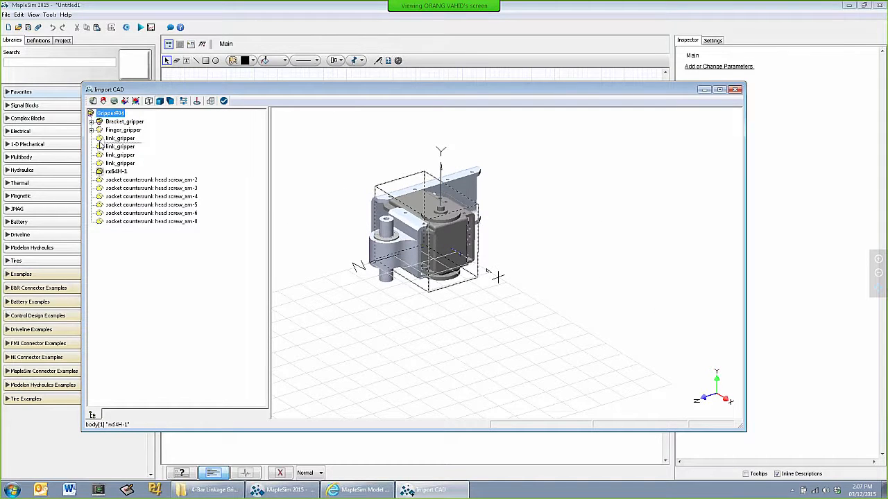
left_click(100, 123)
left_click_drag(100, 124, 99, 123)
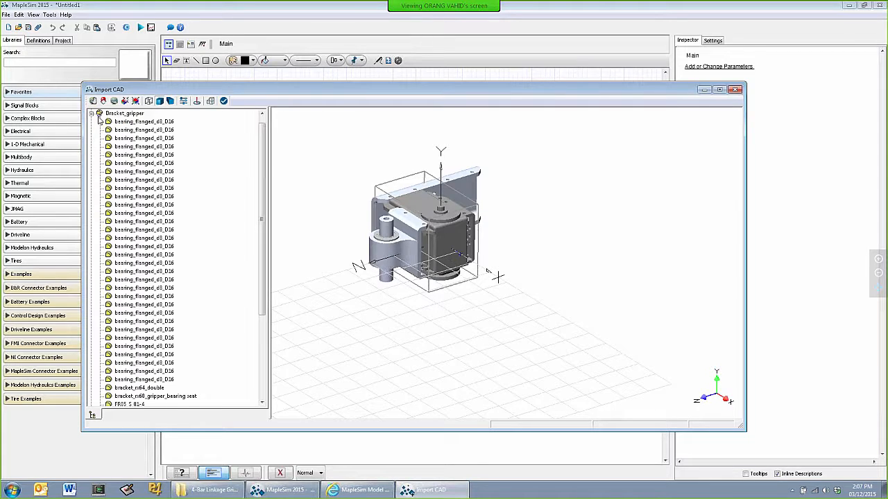
left_click(91, 114)
Hide the Bracket_gripper subassembly and show all four link_gripper parts with their socket countersunk head screws
left_click(101, 123)
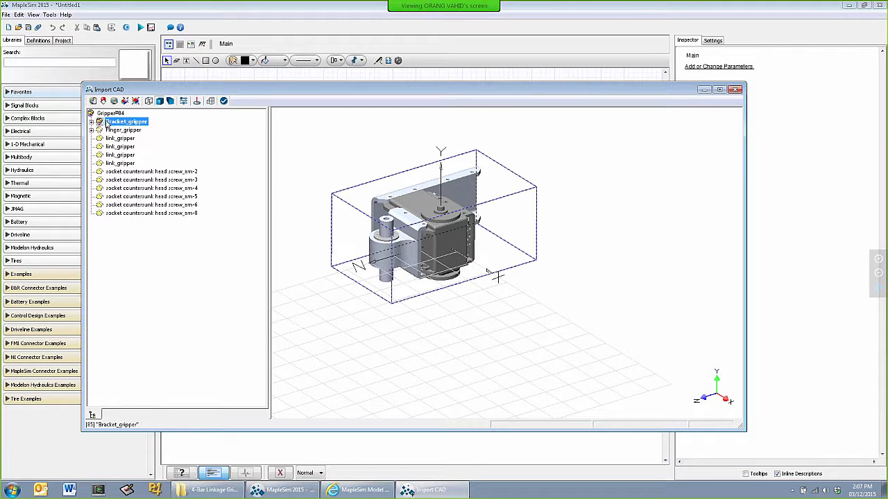
right_click(111, 122)
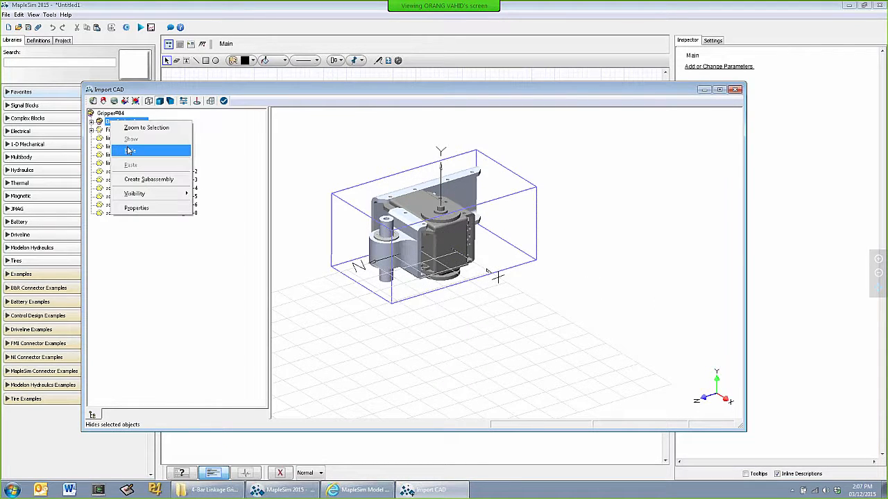
left_click(129, 149)
left_click(120, 138)
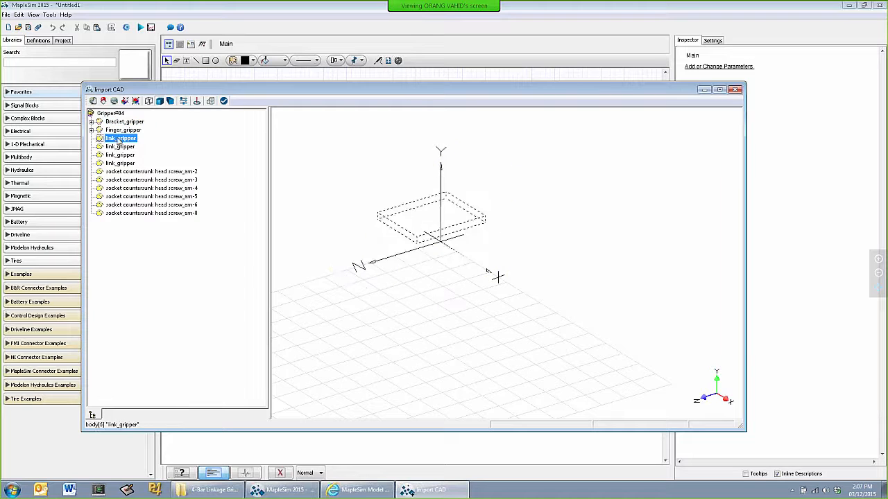
left_click(128, 213, "shift")
right_click(129, 215)
left_click(146, 233)
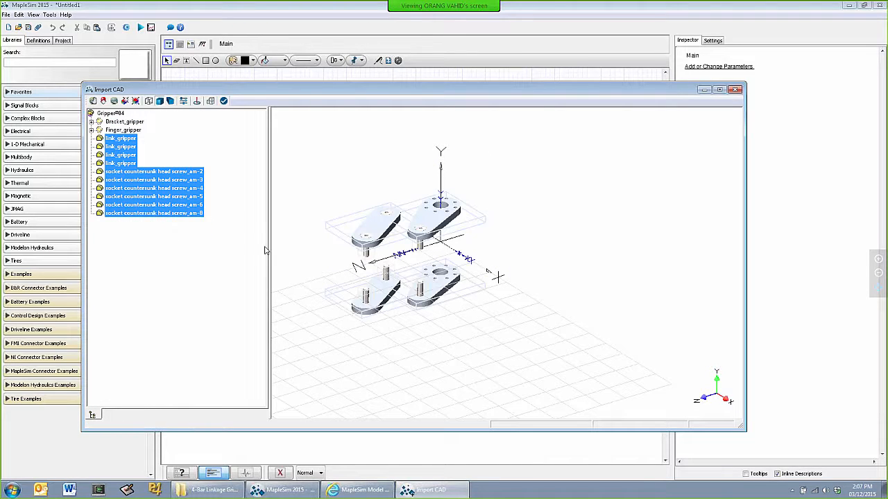
left_click(433, 320)
Group the two links on the motor axis and their screws into a new subassembly named Link1
left_click_drag(471, 324, 470, 305)
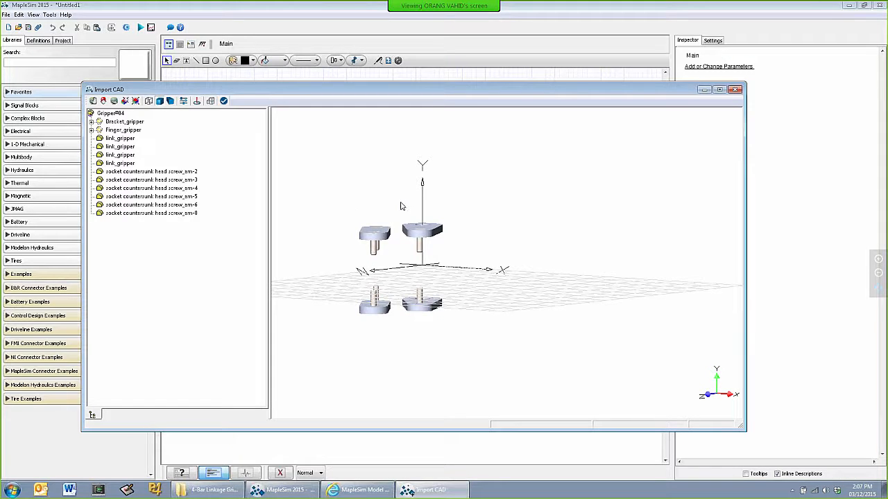
left_click_drag(396, 204, 456, 338)
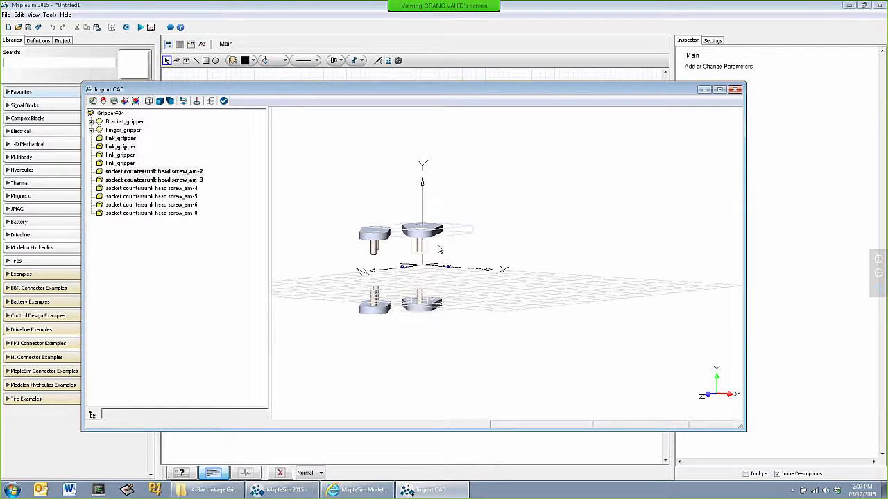
left_click(211, 101)
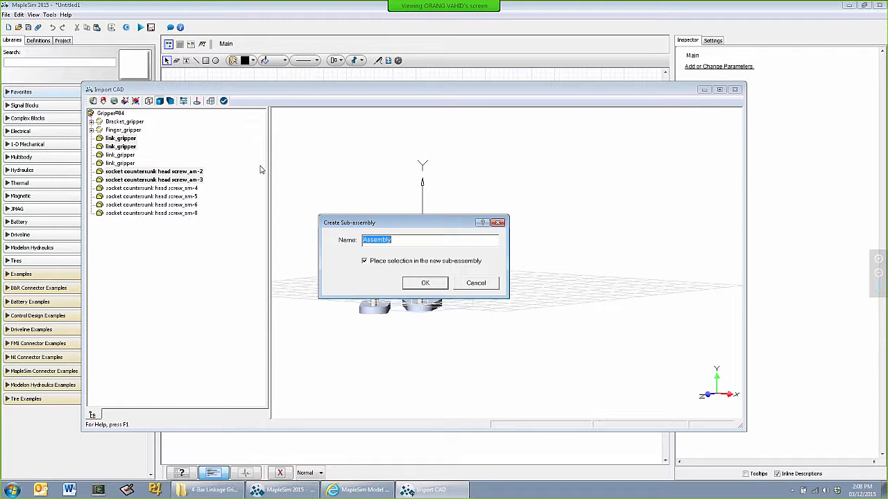
type("Link1")
key("Return")
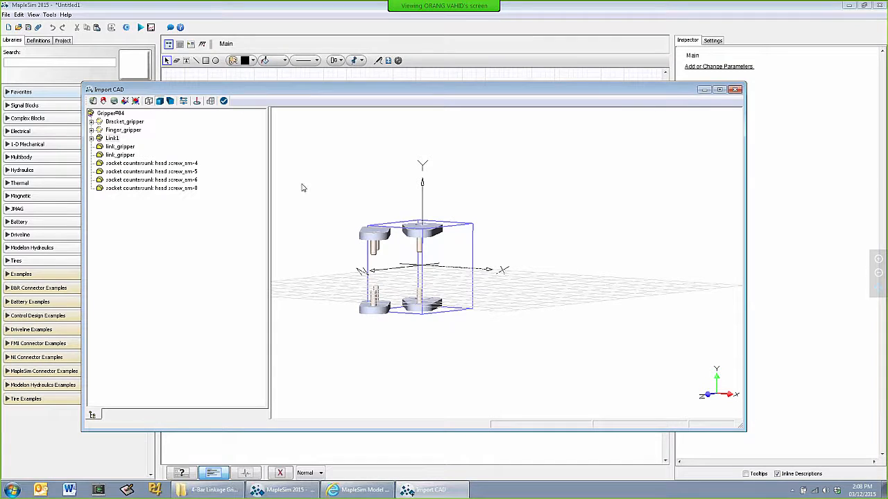
Group the remaining two link_gripper parts and their four screws into a new subassembly named Link2
left_click_drag(330, 191, 395, 338)
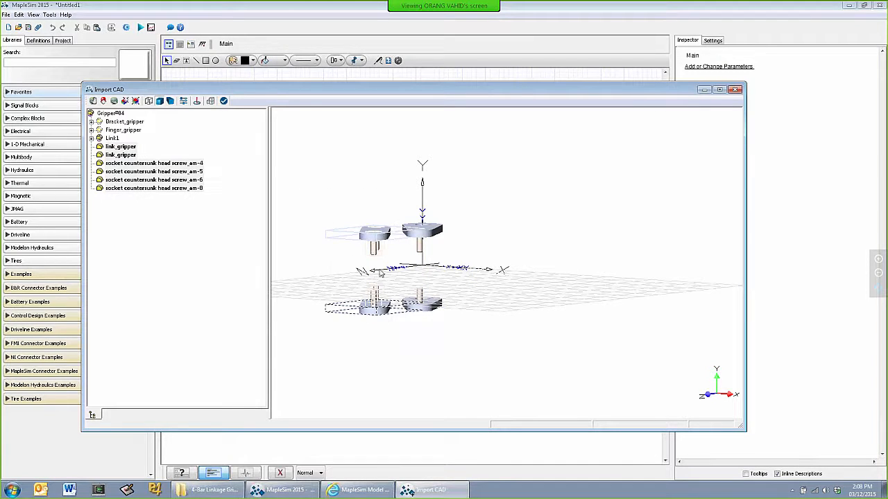
right_click(382, 239)
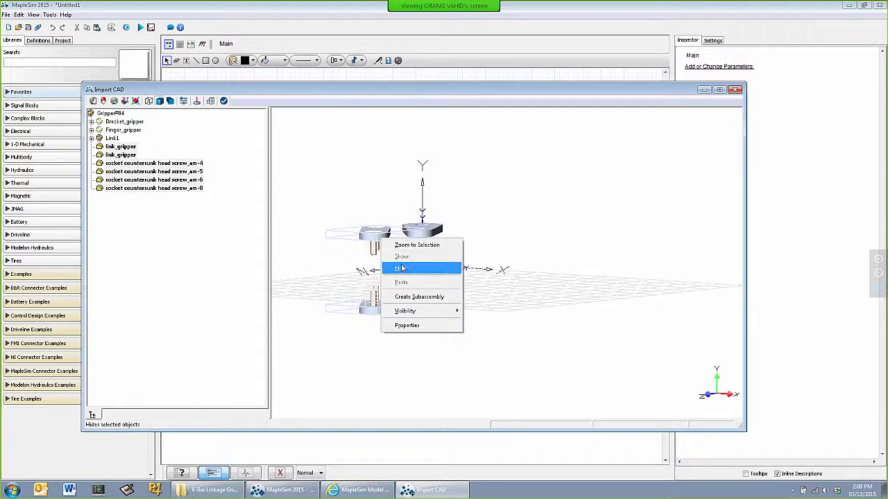
left_click(408, 297)
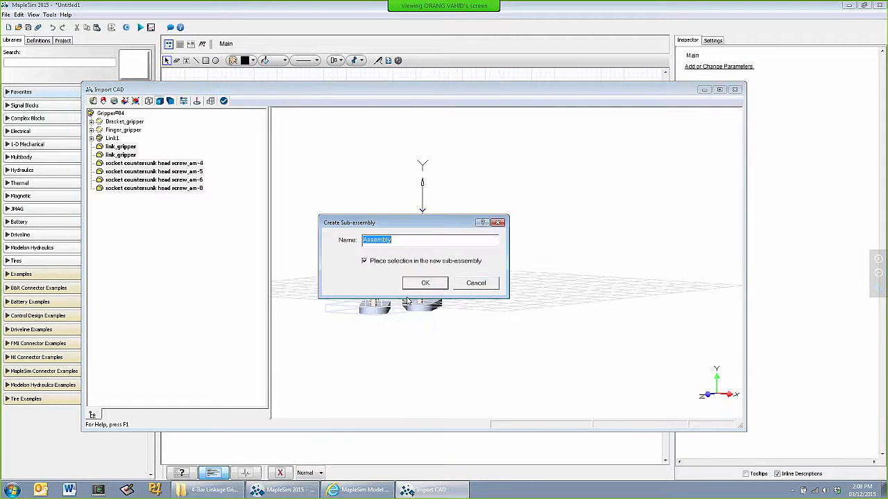
type("Link2")
left_click(417, 284)
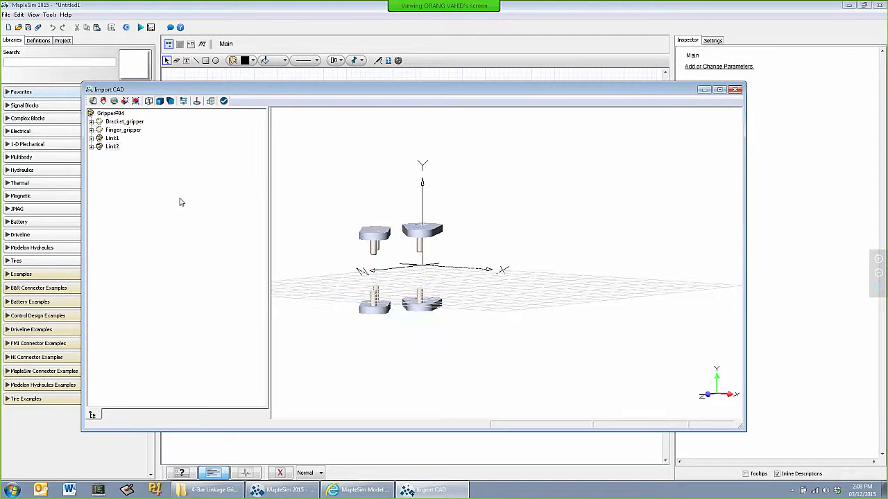
Show the Bracket_gripper and Finger_gripper subassemblies again alongside Link1 and Link2
left_click(123, 123)
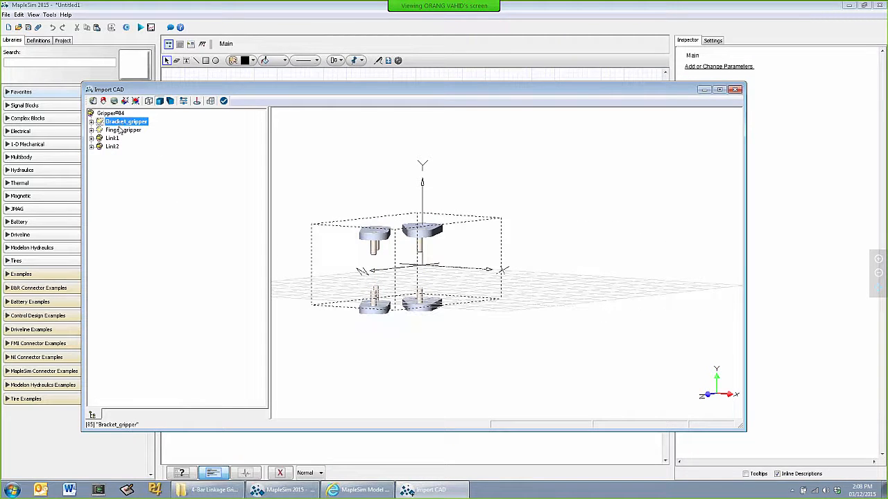
left_click(121, 131, "ctrl")
right_click(120, 130)
left_click(149, 149)
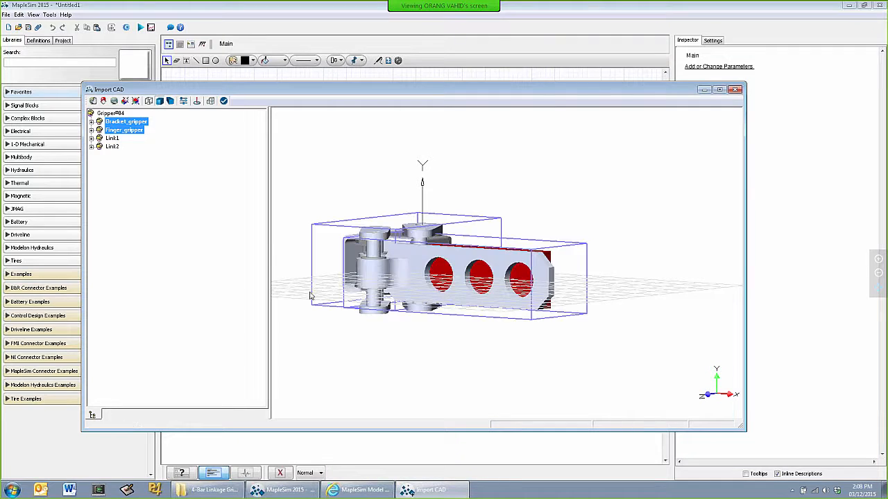
left_click(353, 352)
left_click_drag(387, 342, 368, 368)
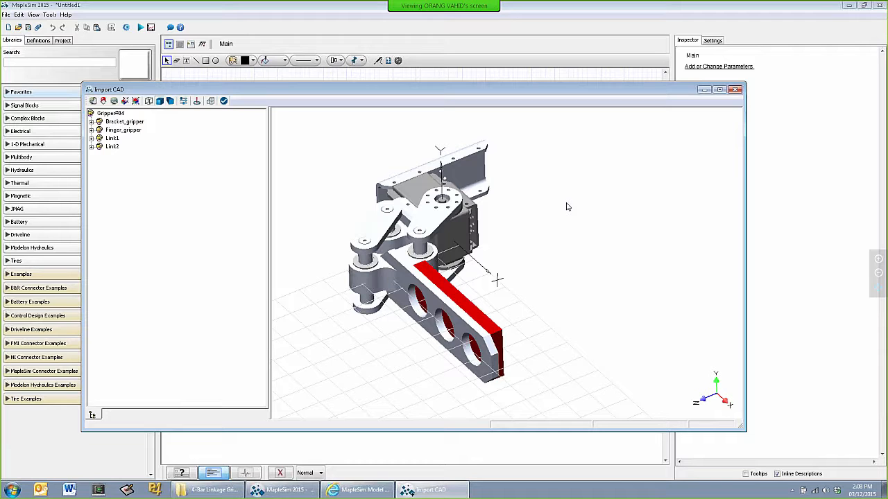
Check the position and appearance properties of bracket_rx64_double, close them unchanged and collapse the Bracket_gripper branch
double_click(478, 171)
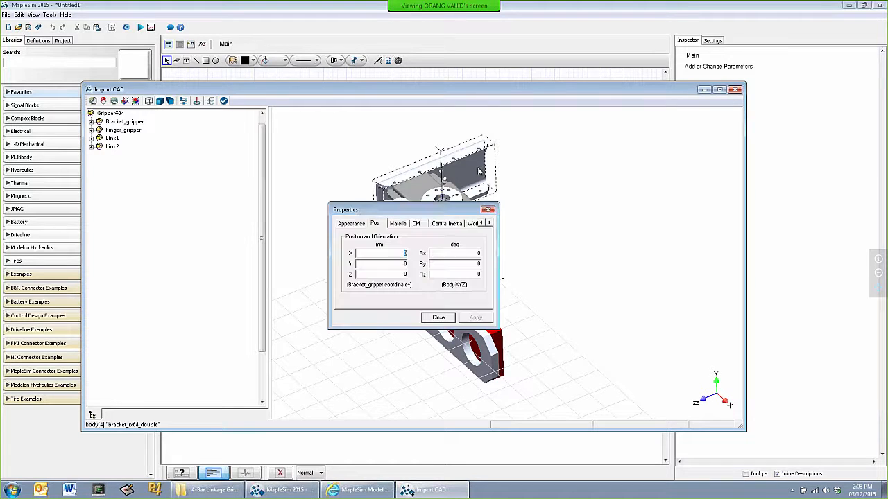
left_click(360, 227)
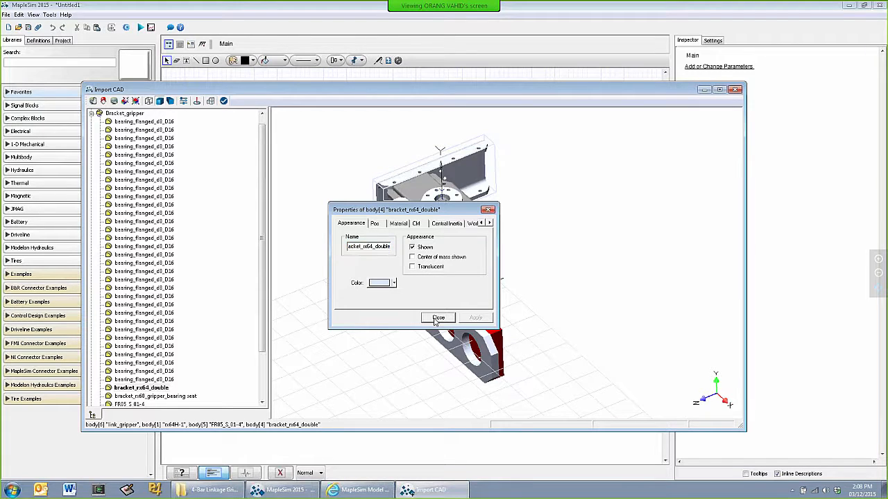
left_click(436, 318)
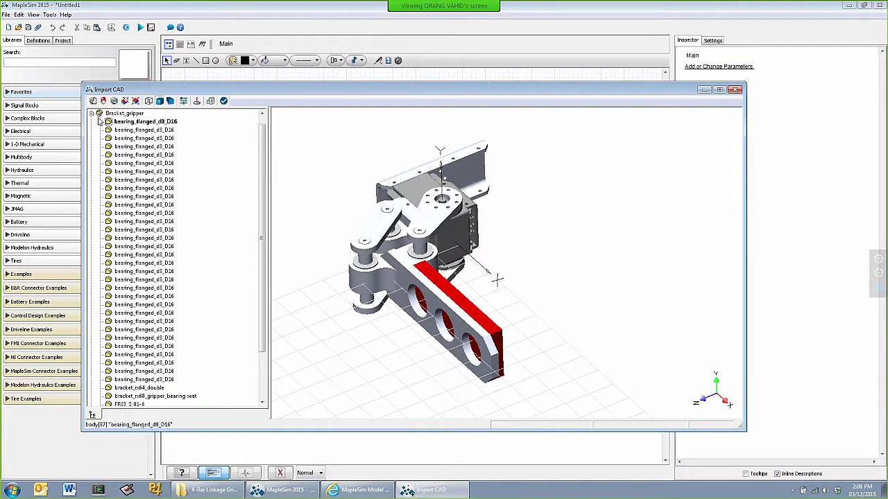
left_click(91, 114)
left_click(155, 176)
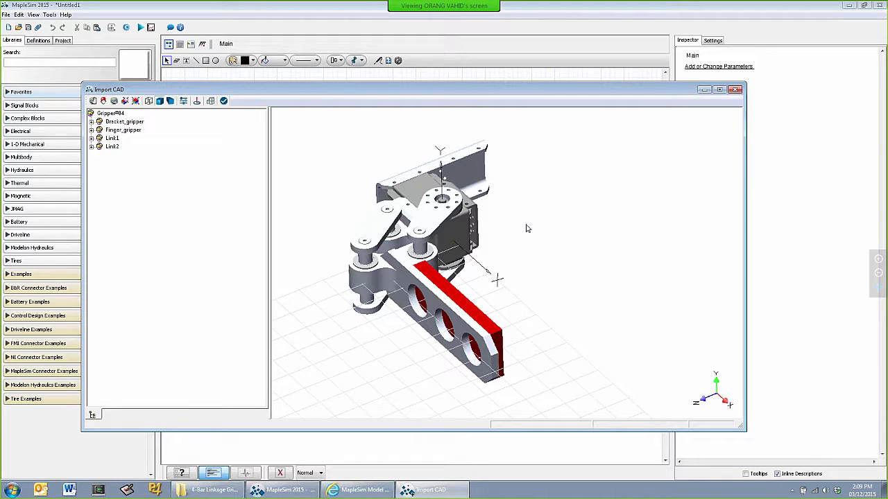
Maximize the Import CAD window and place a coordinate frame at the centre of the large hole in bracket_rx64_double
left_click(719, 88)
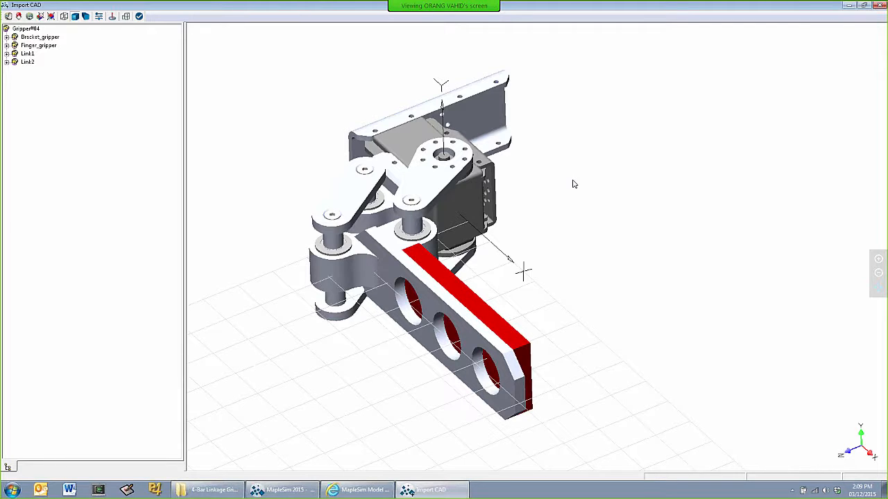
left_click_drag(545, 205, 636, 197)
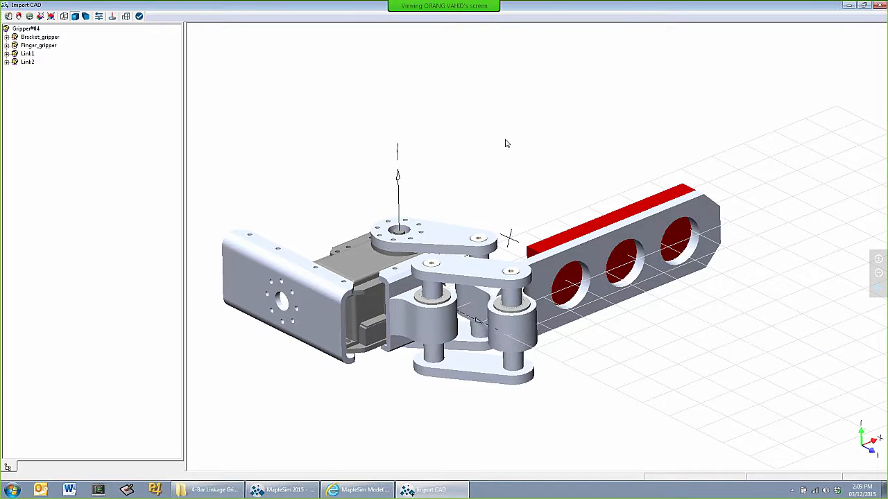
left_click(112, 18)
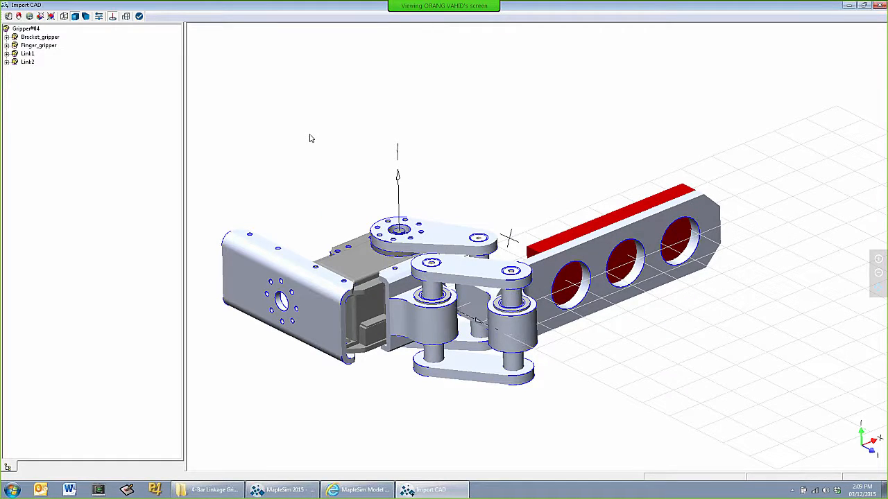
left_click(317, 313)
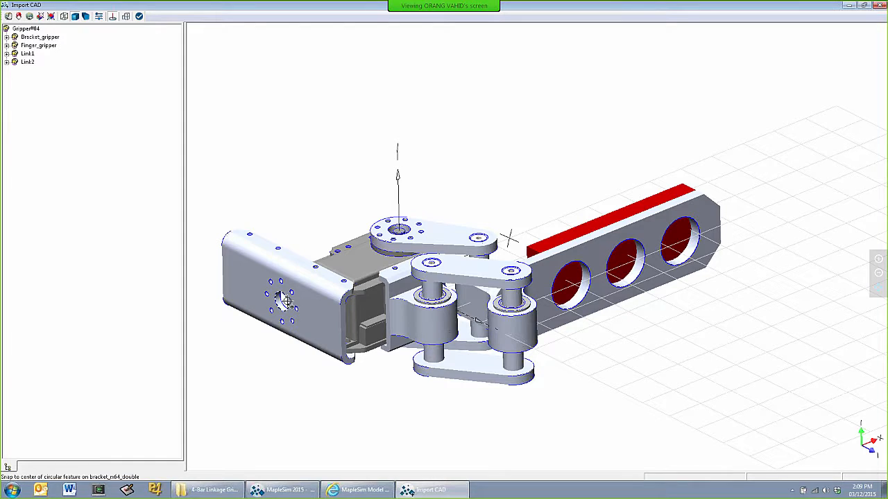
scroll(284, 300, "up", 5)
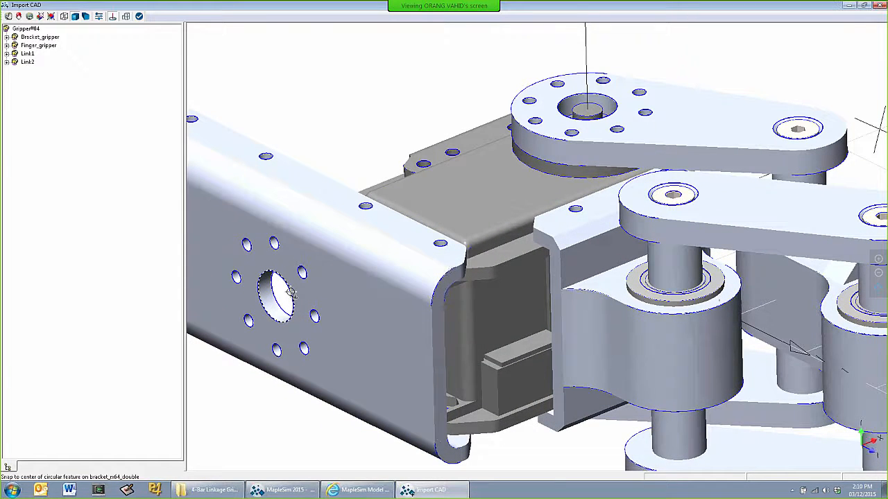
left_click(291, 293)
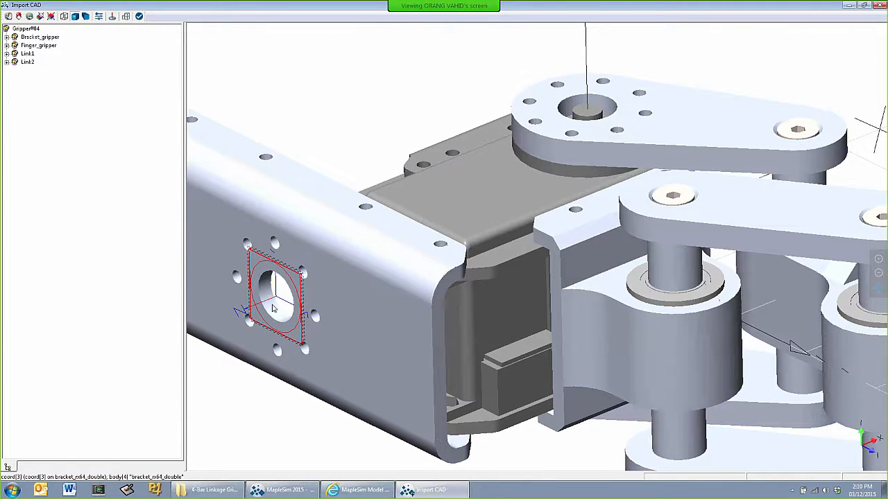
Rename the new coordinate frame on bracket_rx64_double as Ground
scroll(269, 305, "up", 3)
scroll(270, 308, "up", 1)
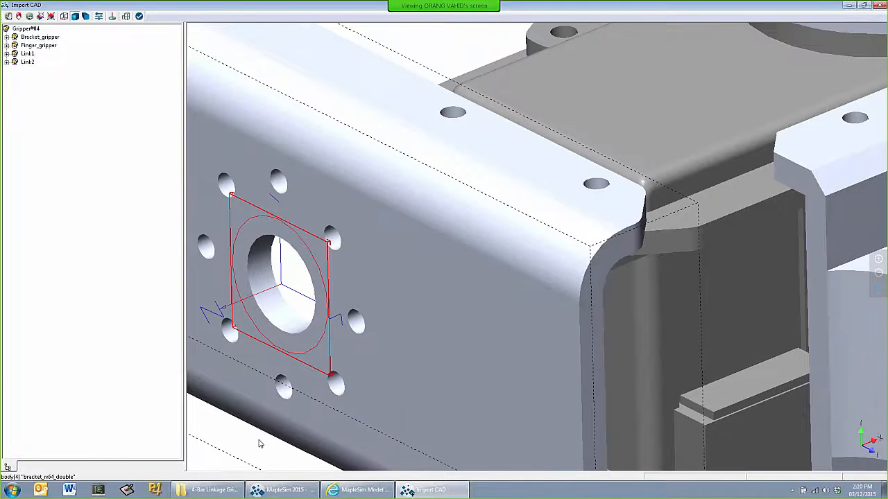
left_click(259, 440)
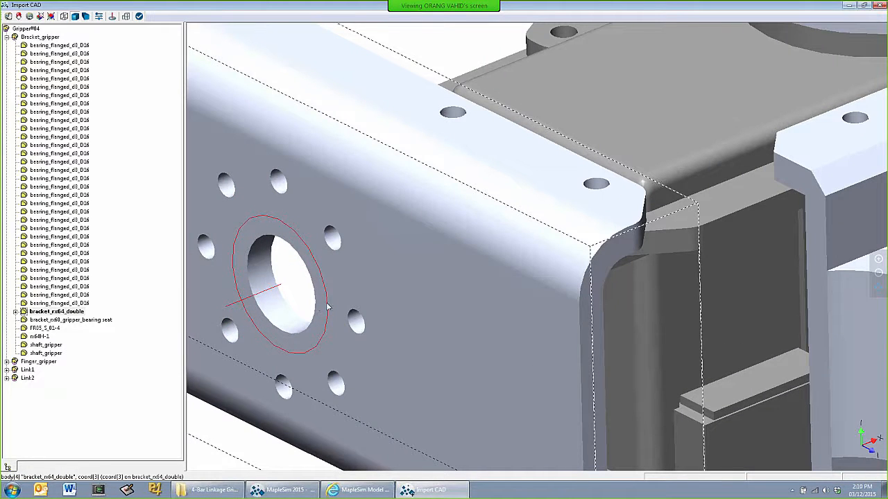
left_click(276, 287)
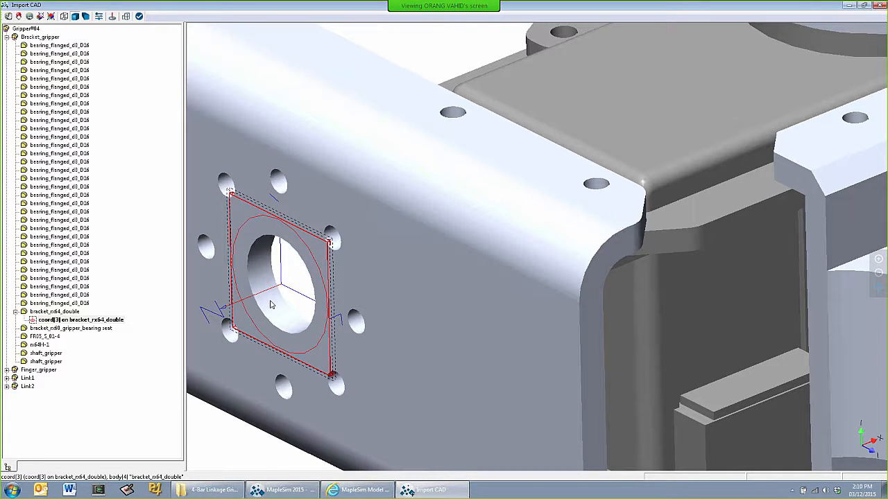
double_click(284, 290)
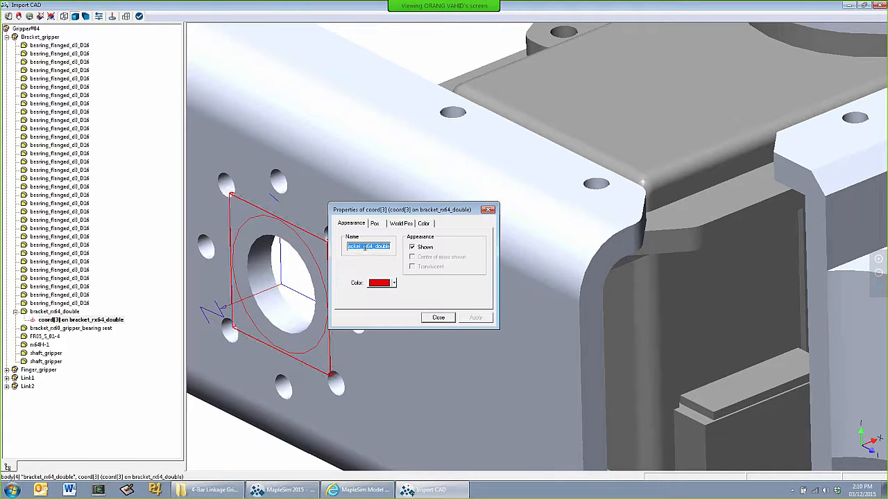
type("S")
key("Return")
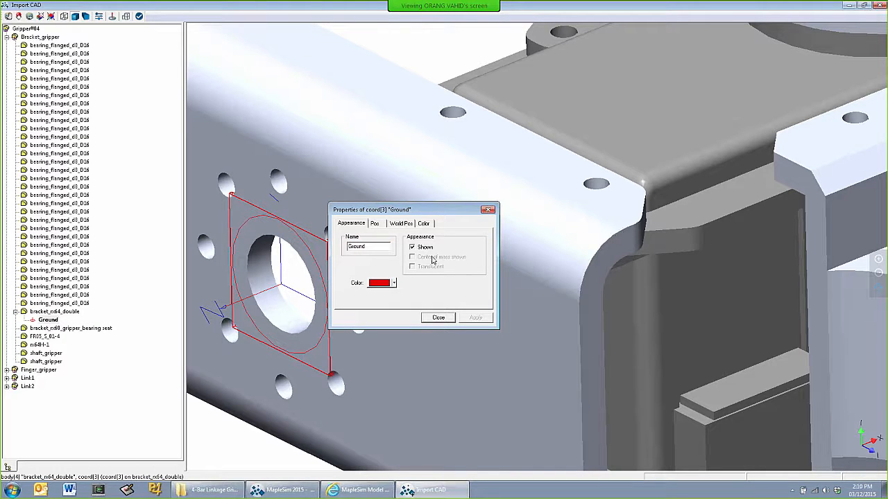
left_click(439, 317)
Add a coordinate frame on finger_gripper at the centre of its middle hole and name it Force
scroll(431, 300, "down", 6)
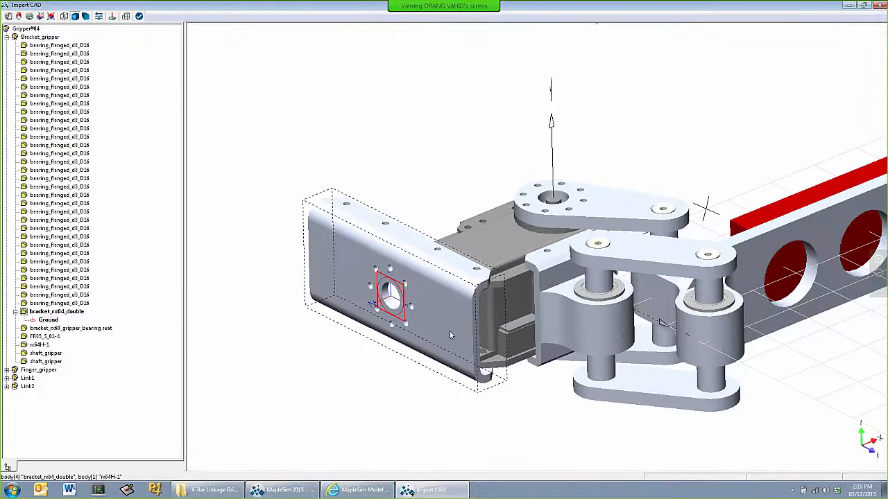
left_click(474, 395)
left_click_drag(480, 410, 436, 406)
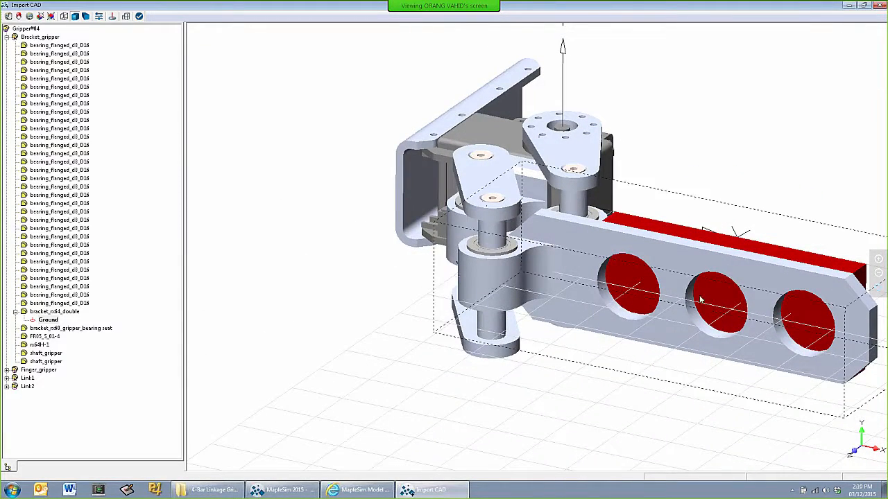
left_click(113, 16)
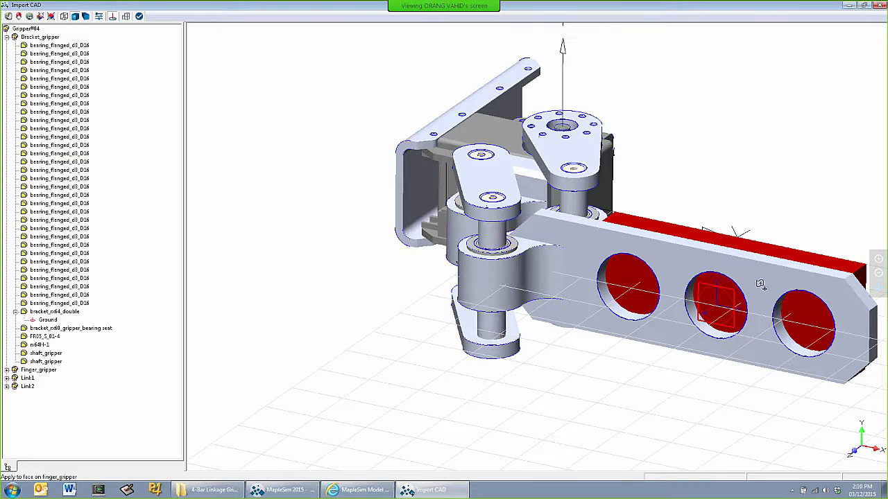
left_click(719, 321)
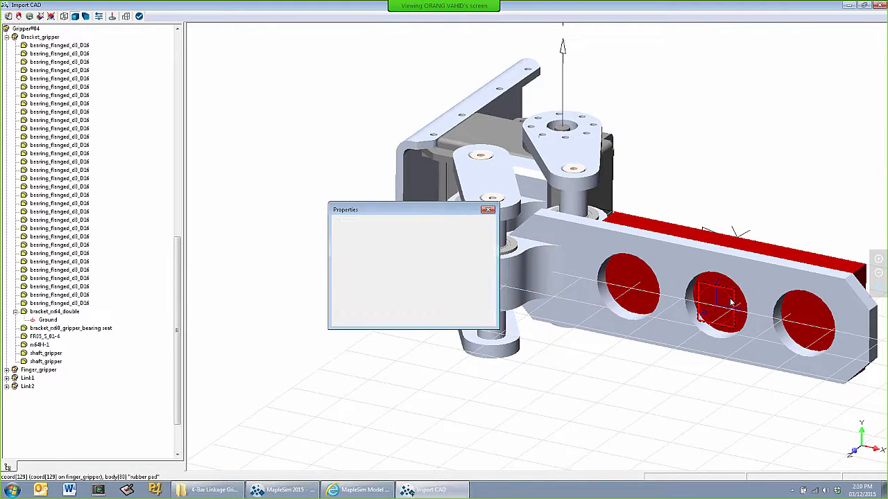
type("Force")
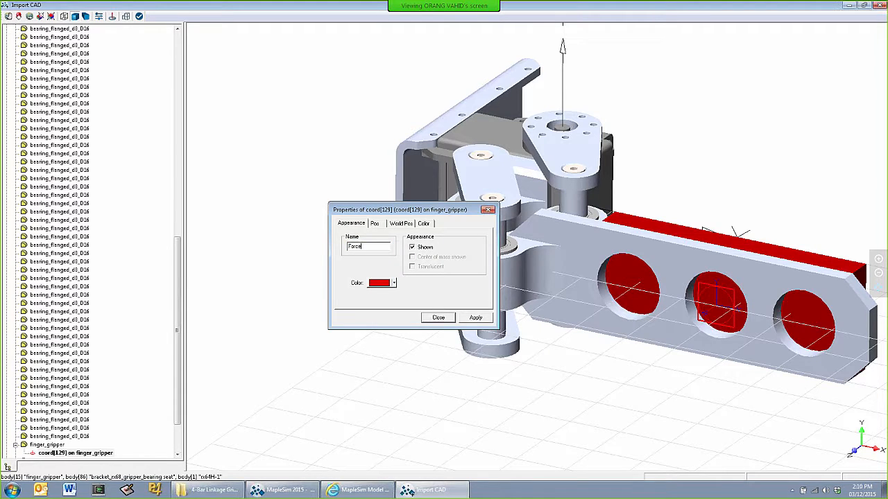
key("Return")
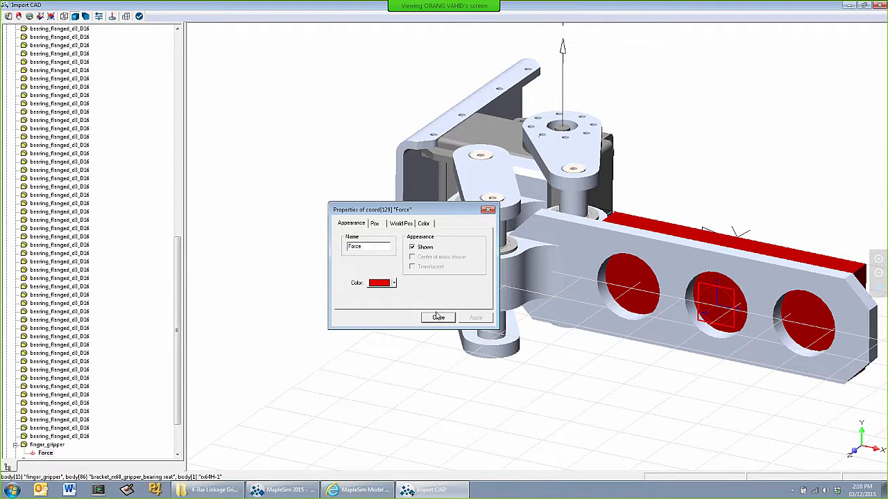
left_click(439, 318)
Place coordinate frames at the centres of the finger-end screw holes on the upper links of Link1 and Link2
left_click_drag(667, 151, 709, 240)
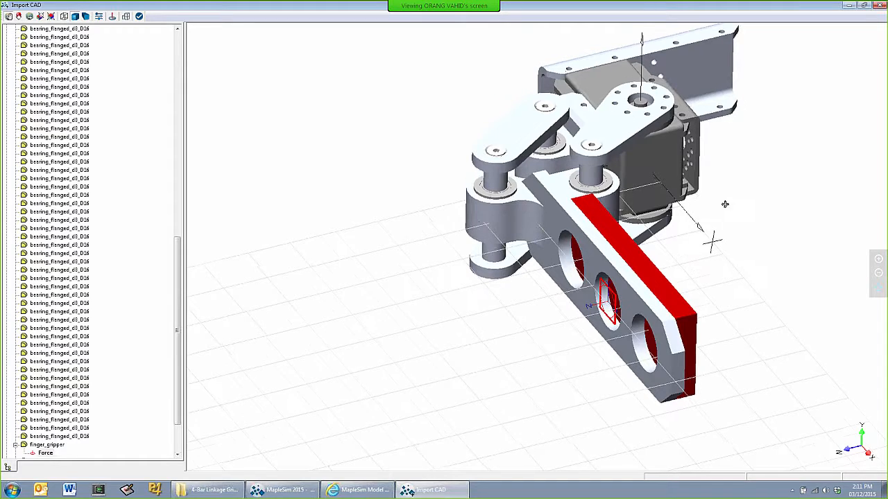
left_click_drag(724, 204, 652, 220)
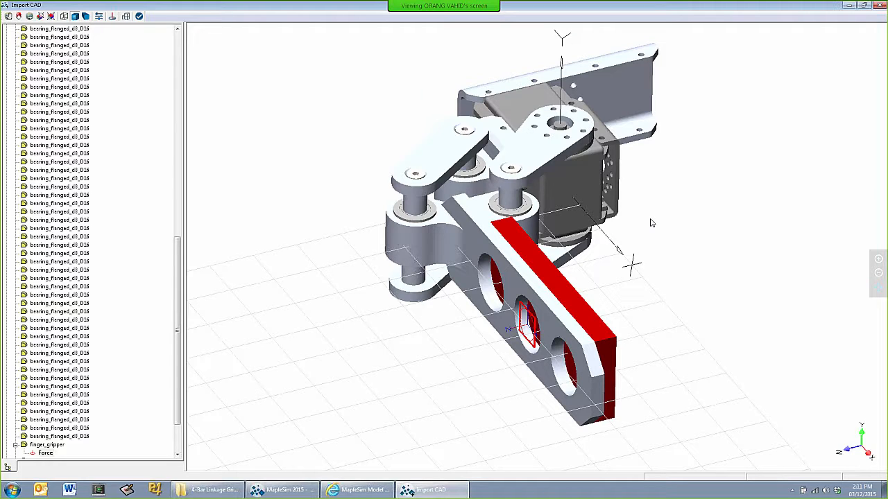
left_click(516, 253)
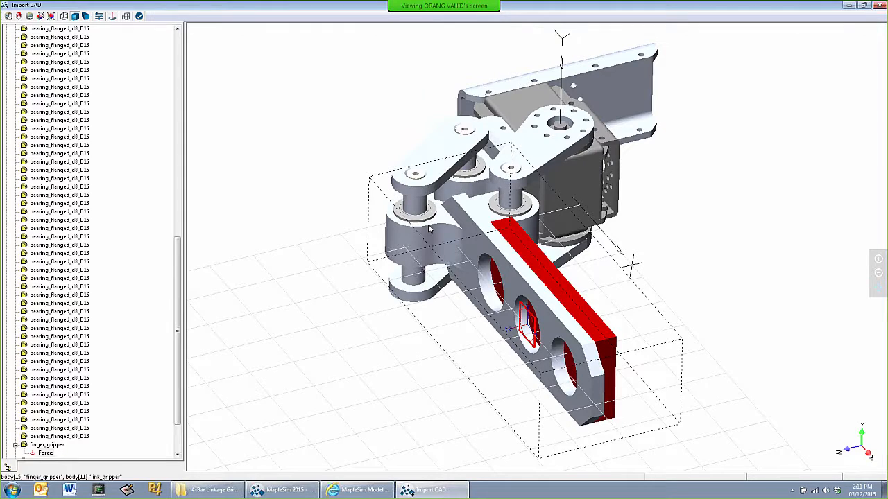
left_click(112, 18)
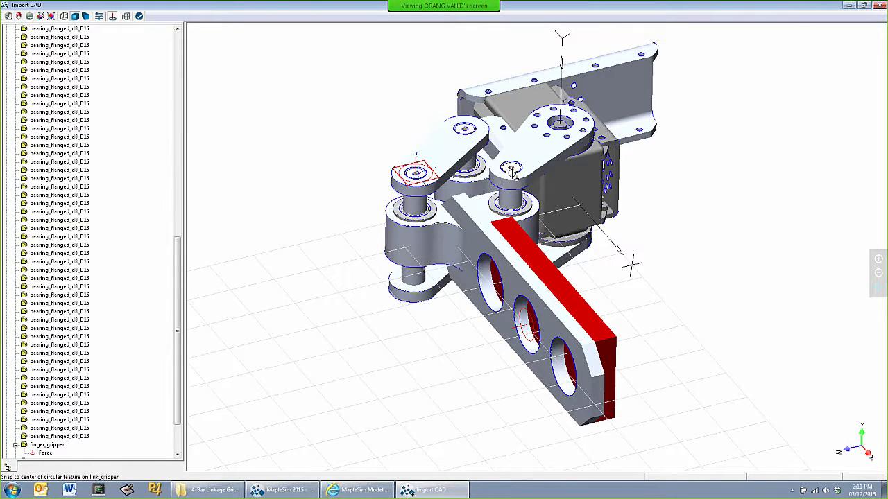
scroll(511, 170, "up", 5)
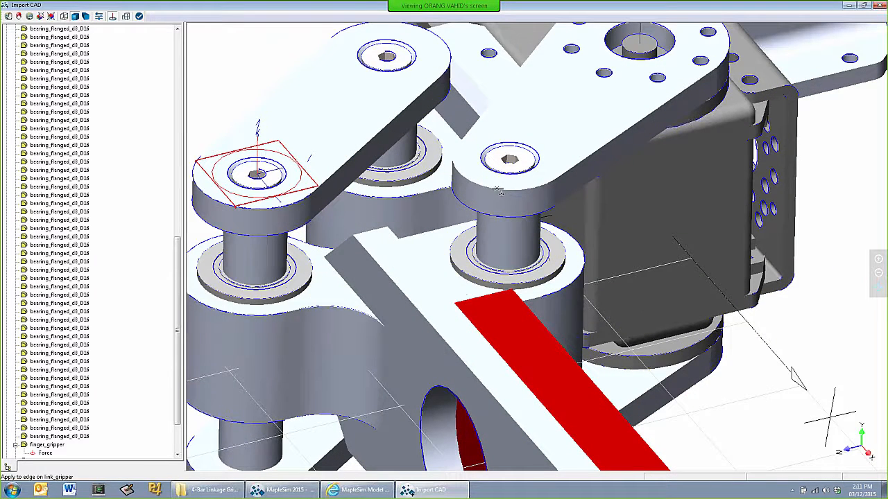
left_click(532, 149)
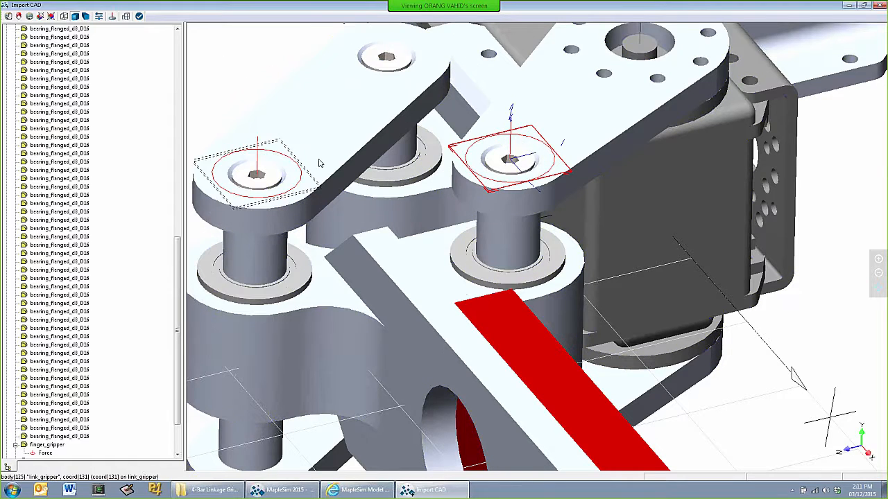
Rename the coordinate frame at the finger end of Link1 as A
double_click(531, 136)
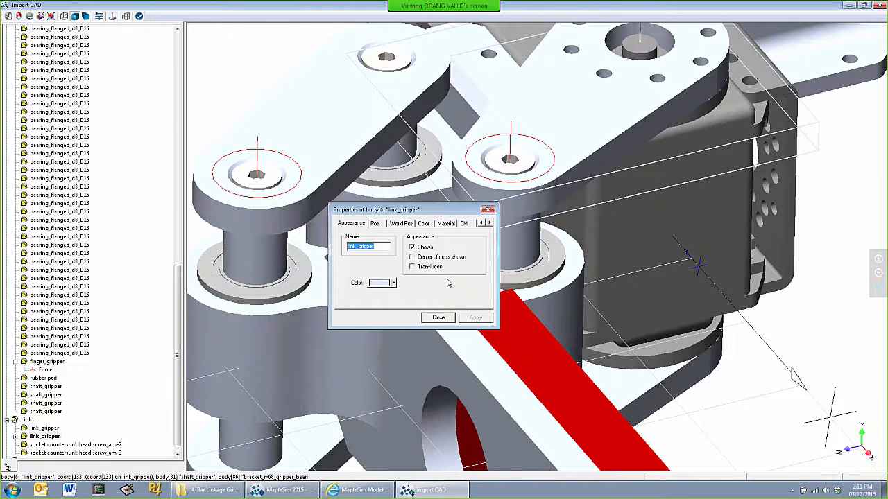
left_click(444, 317)
double_click(525, 163)
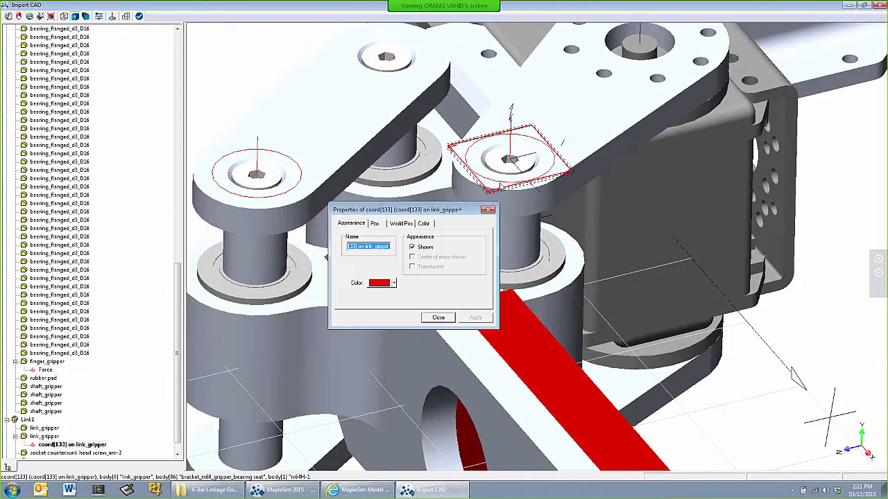
type("A")
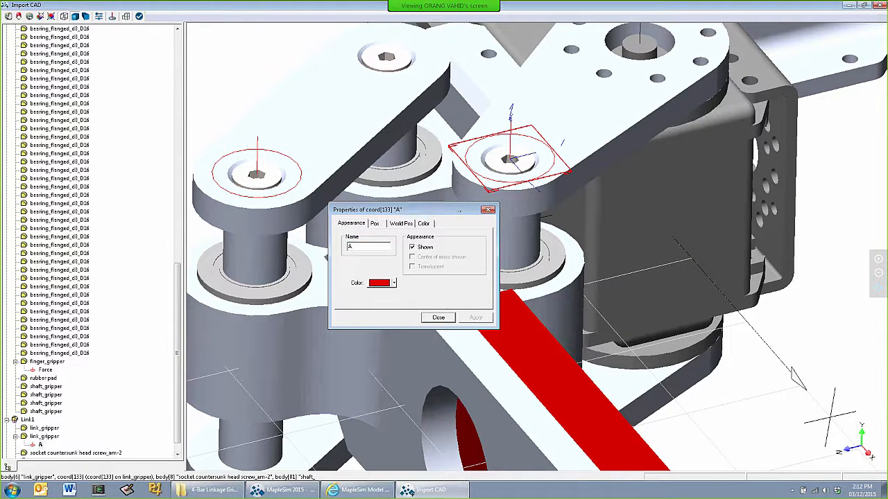
left_click(438, 317)
Rename the coordinate frame at the finger end of Link2 as B
double_click(277, 170)
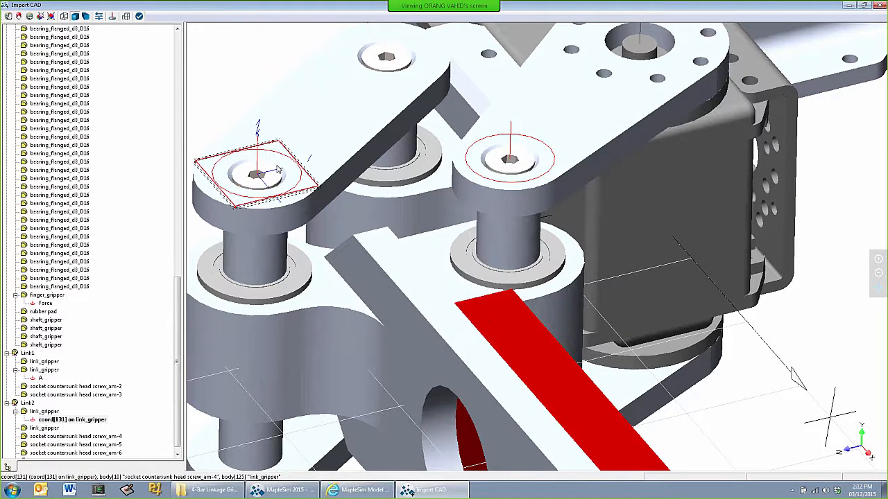
type("B")
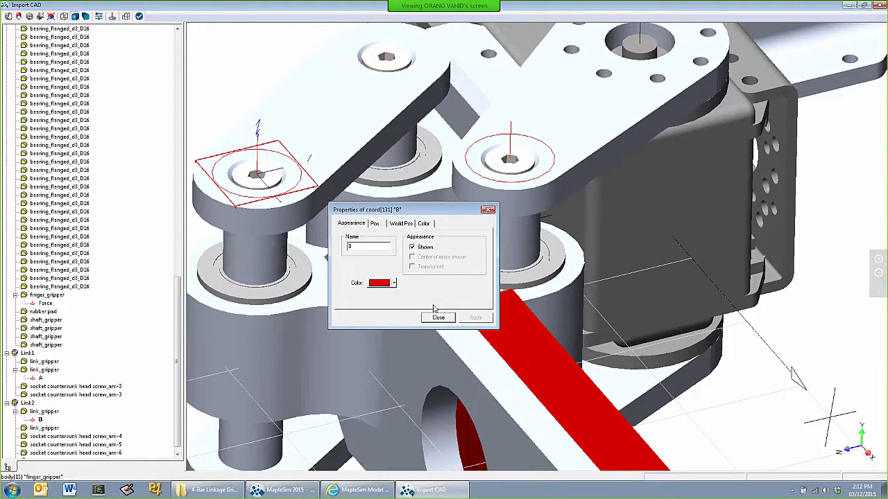
left_click(438, 317)
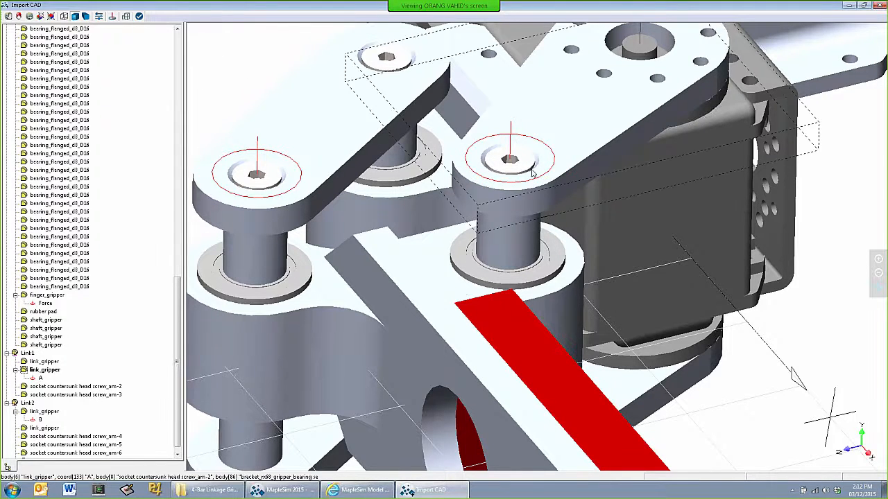
Copy coordinate frame A from Link1 and paste it onto finger_gripper
right_click(540, 166)
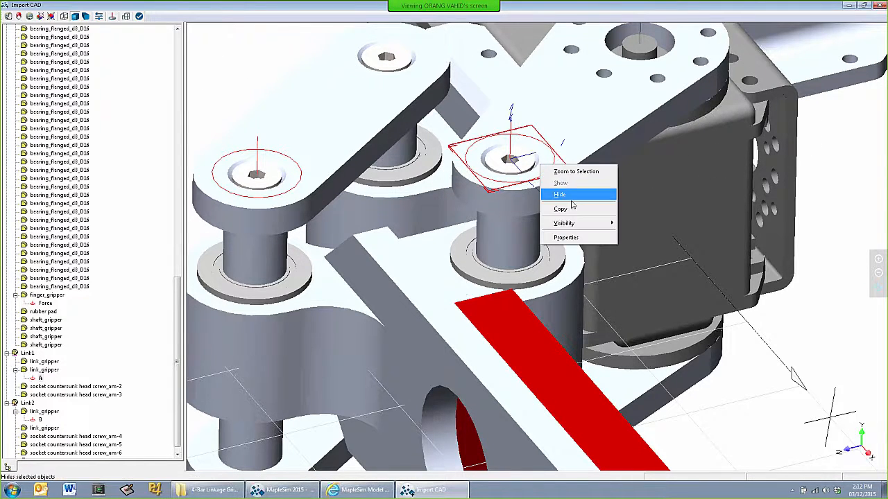
left_click(573, 208)
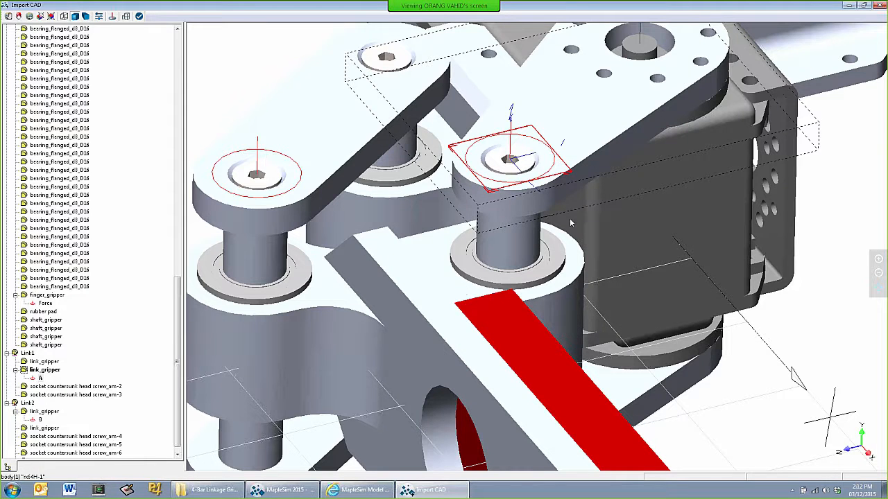
scroll(544, 216, "down", 4)
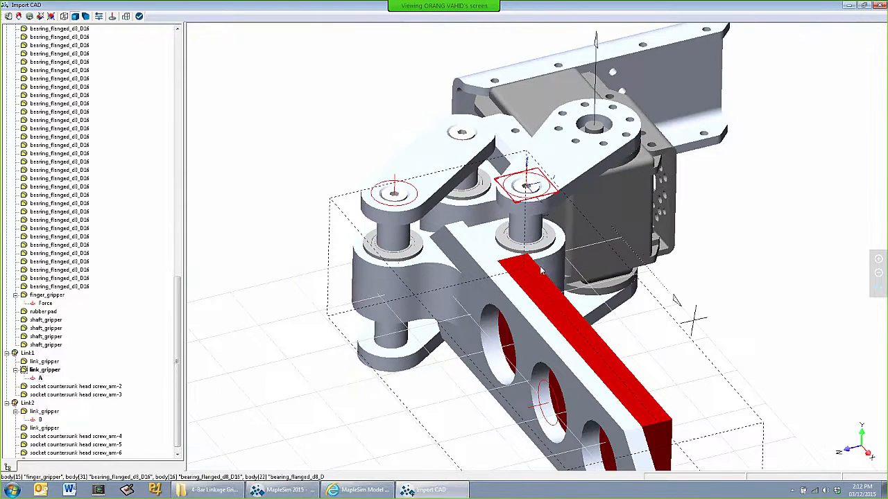
right_click(514, 292)
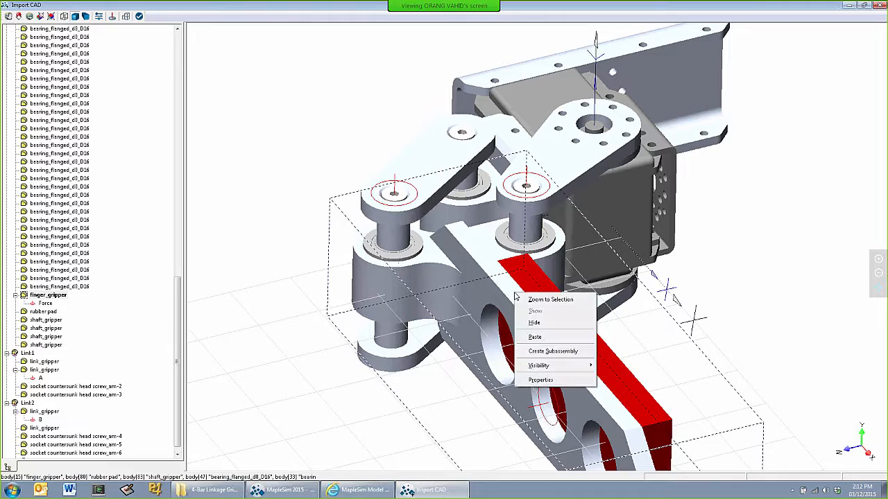
left_click(538, 337)
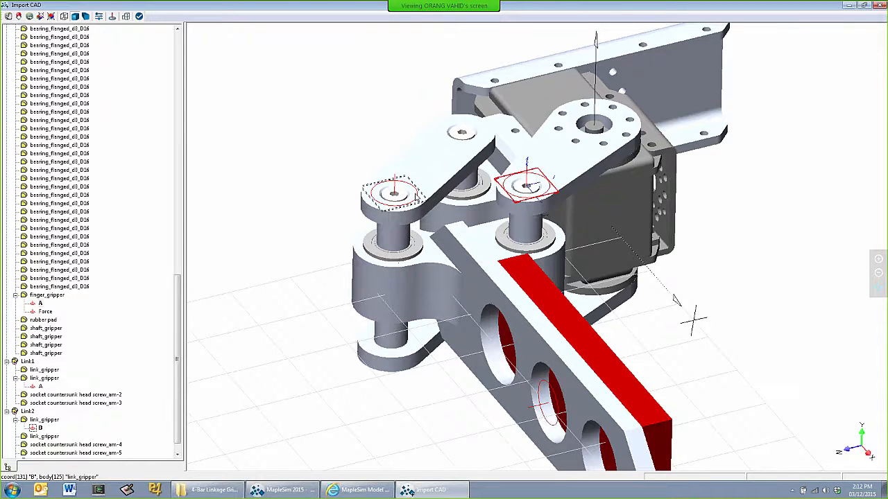
Copy coordinate frame B from Link2 and paste it onto finger_gripper
left_click(415, 194)
right_click(415, 194)
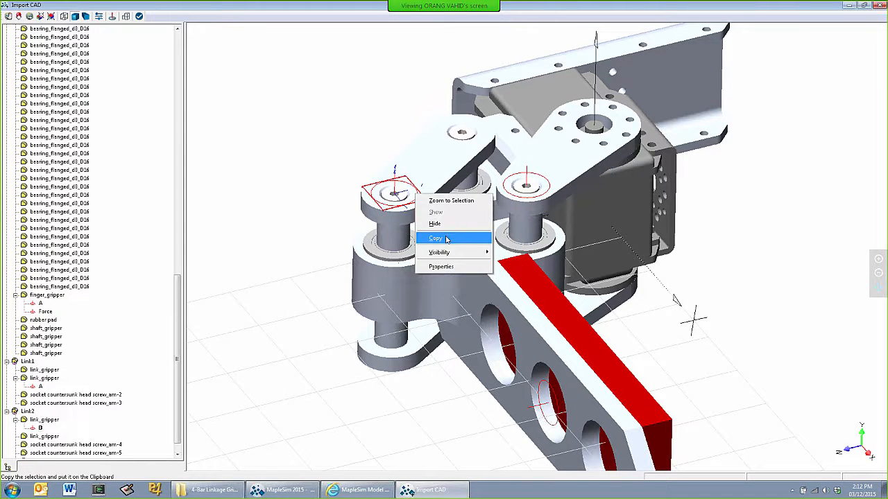
left_click(446, 239)
right_click(498, 290)
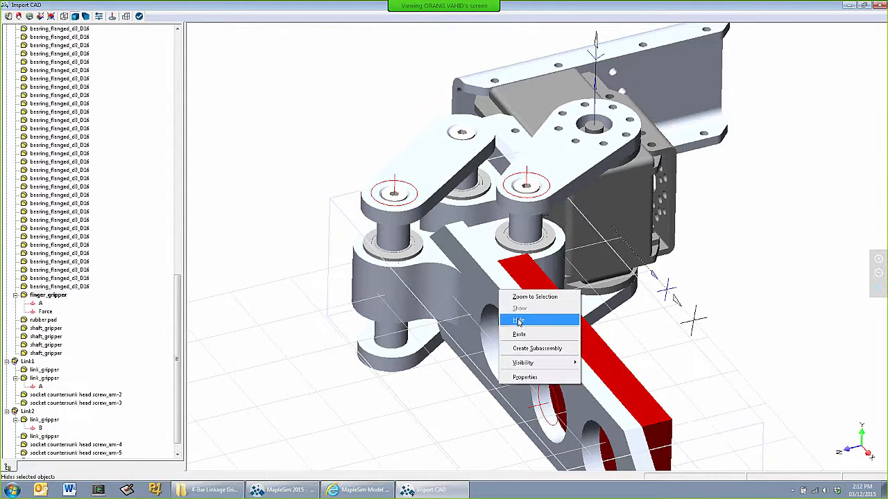
left_click(520, 335)
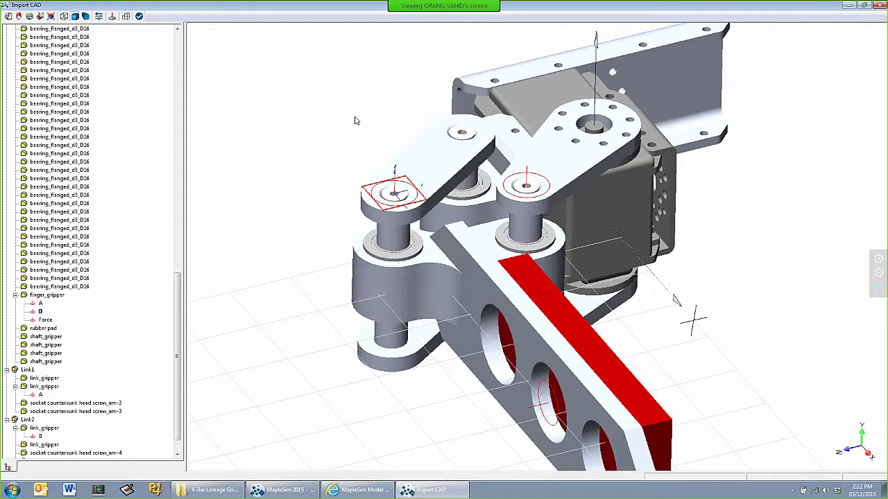
Place coordinate frames at the centres of the bracket-end holes on the upper links of Link2 and Link1
left_click(113, 18)
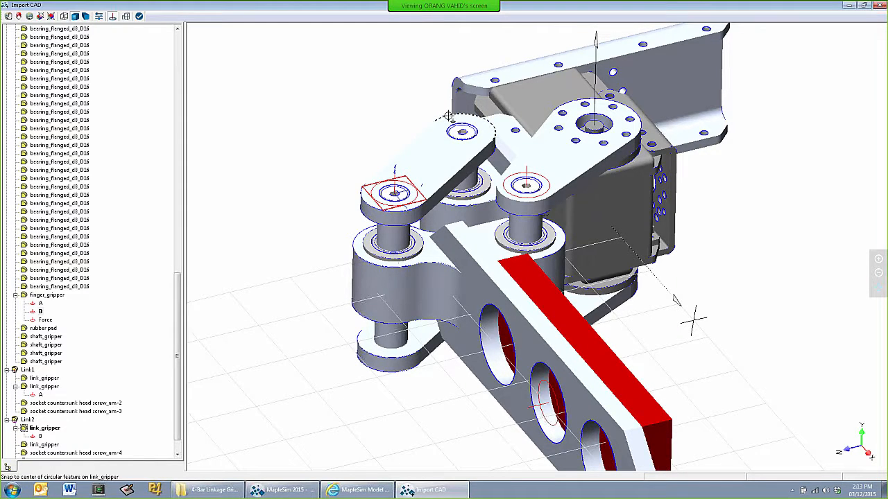
left_click(447, 116)
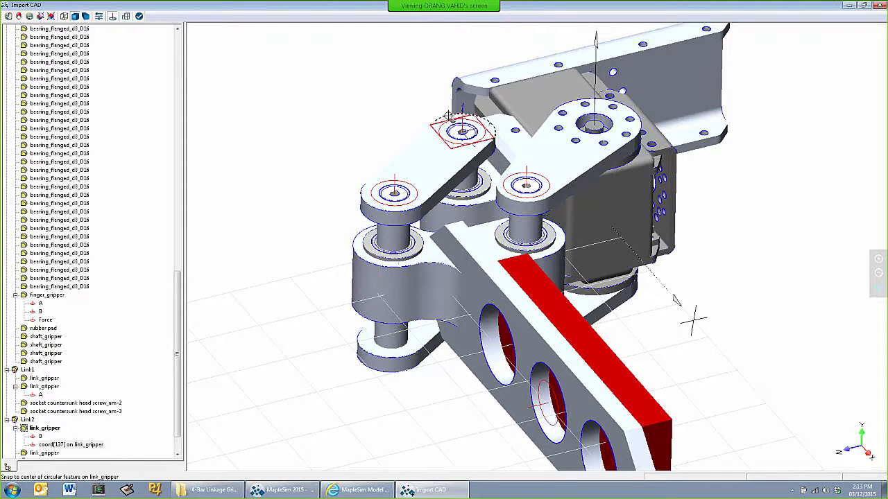
left_click(636, 113)
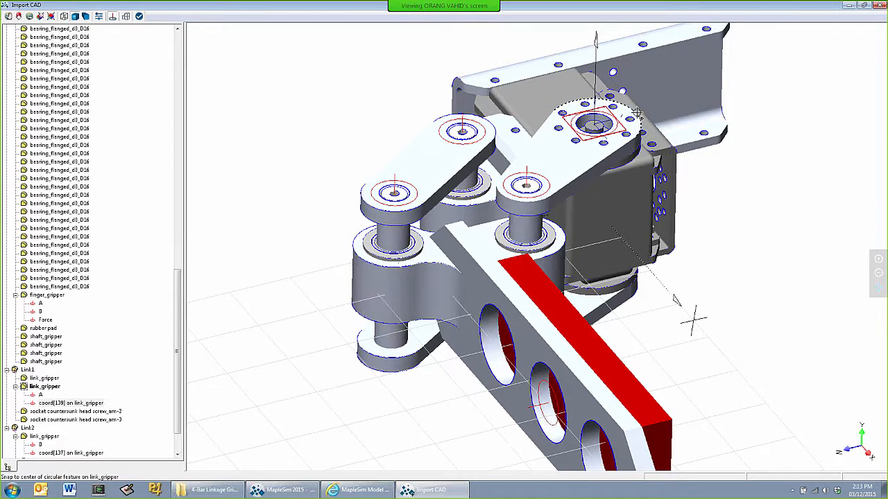
Rename the coordinate frame at the bracket end of Link1 as C
double_click(584, 162)
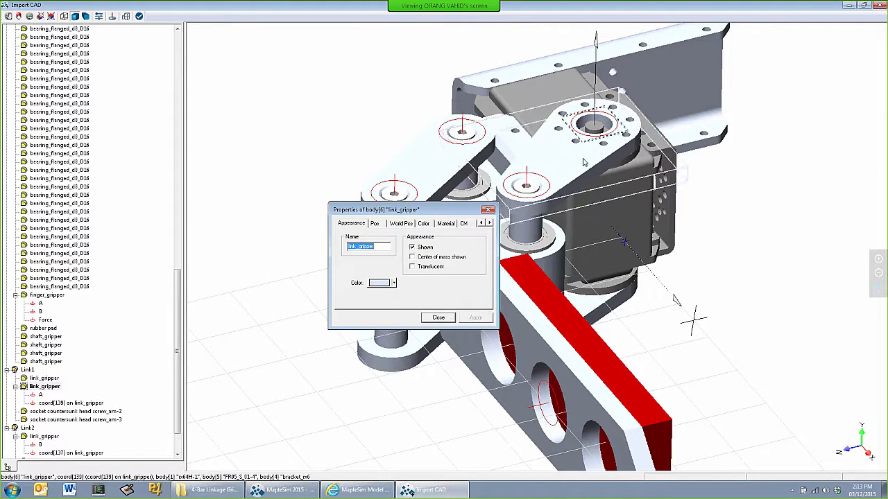
left_click(439, 316)
double_click(593, 123)
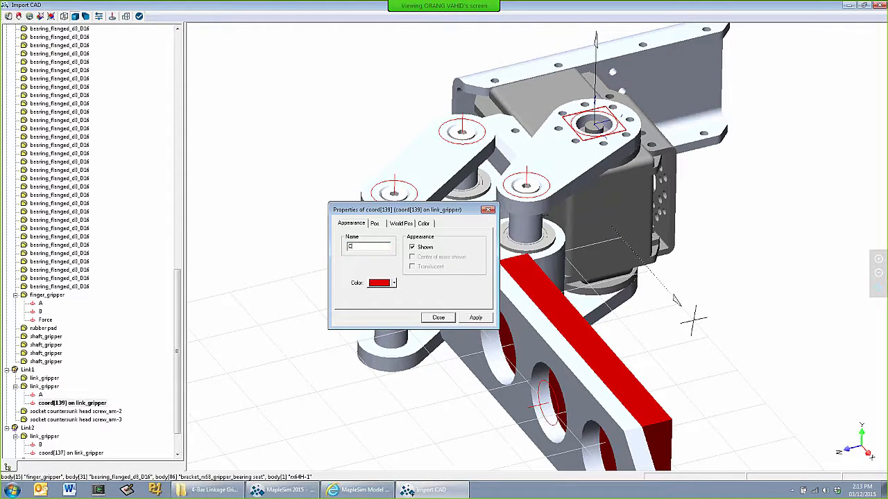
left_click(441, 318)
Rename the coordinate frame at the bracket end of Link2 as D
double_click(487, 139)
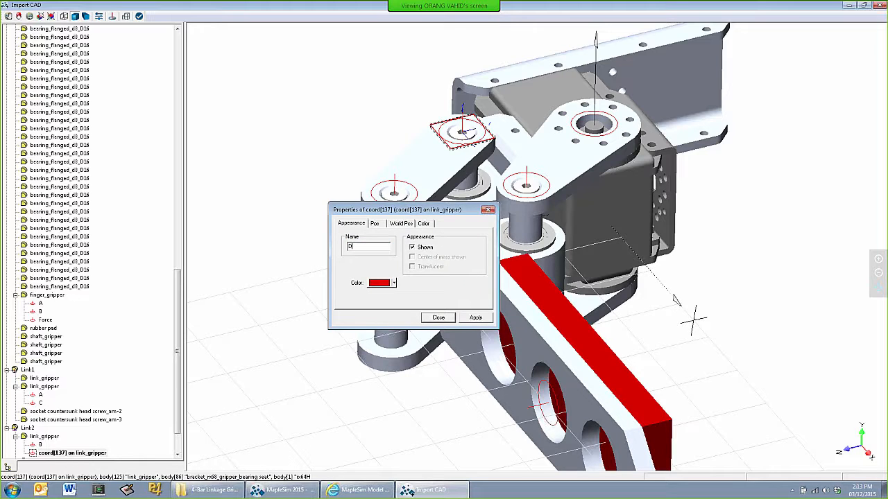
left_click(476, 319)
left_click(444, 319)
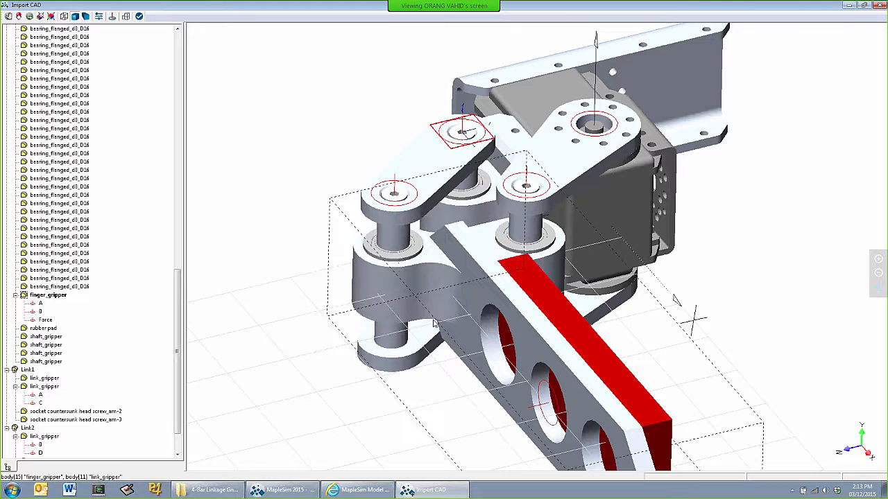
Copy coordinate frame C from Link1 and paste it onto bracket_rx64_double
left_click(612, 131)
right_click(612, 130)
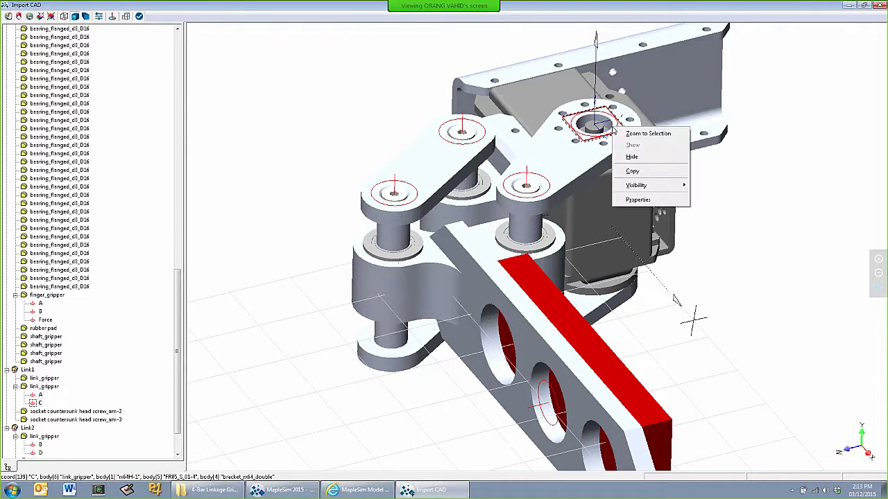
left_click(634, 172)
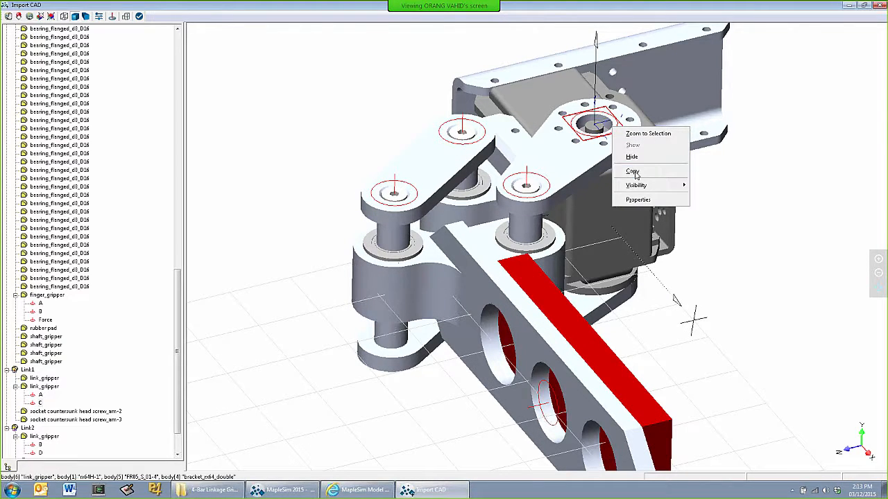
left_click(672, 80)
right_click(672, 80)
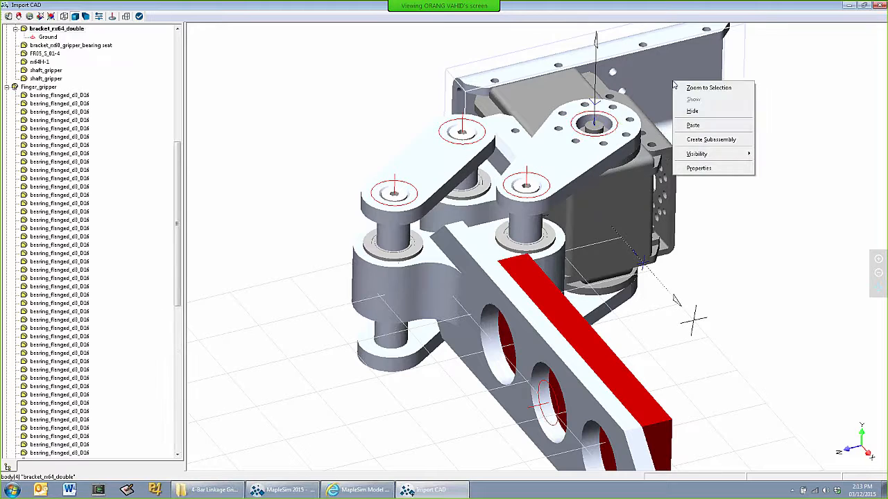
left_click(692, 125)
Copy coordinate frame D from Link2 and paste it onto bracket_rx64_double
left_click(482, 133)
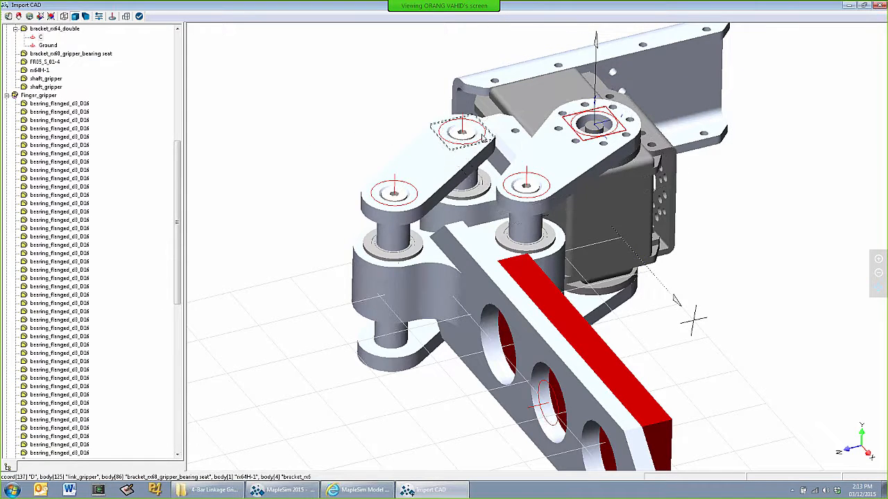
right_click(483, 135)
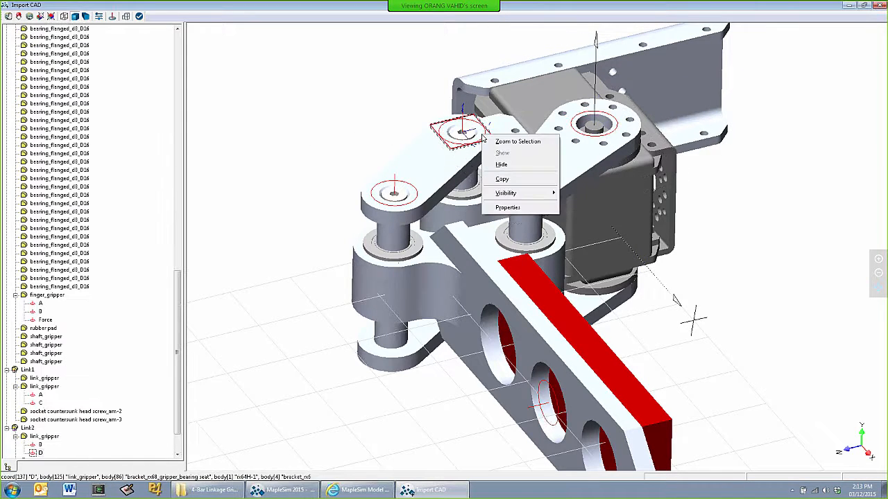
left_click(501, 165)
right_click(662, 86)
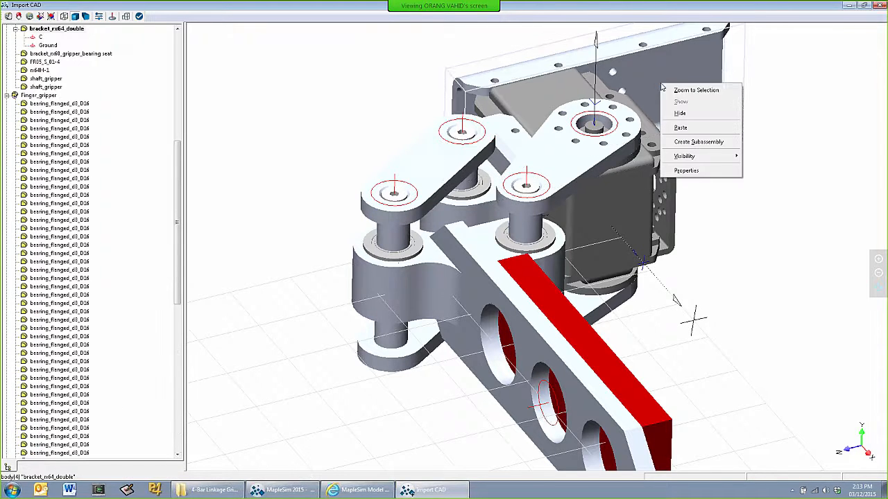
left_click(680, 128)
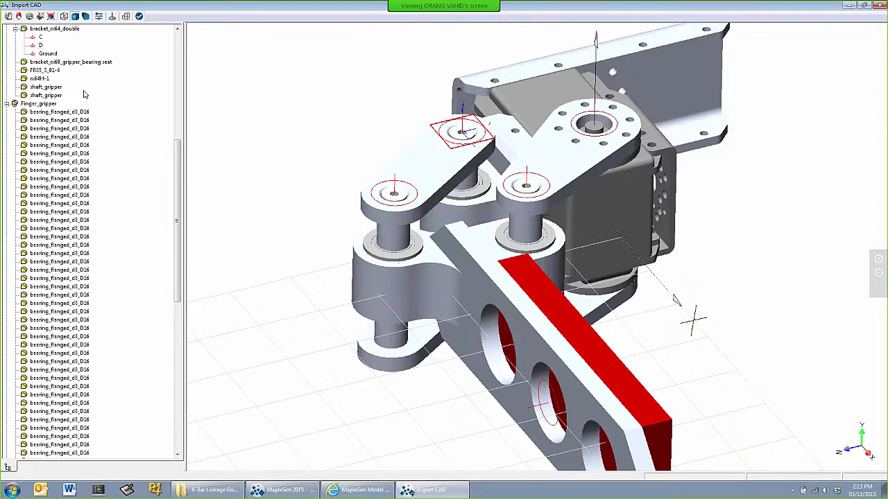
Collapse the Finger_gripper, Link1, Bracket_gripper and Link2 subassemblies in the model tree
scroll(77, 90, "up", 1)
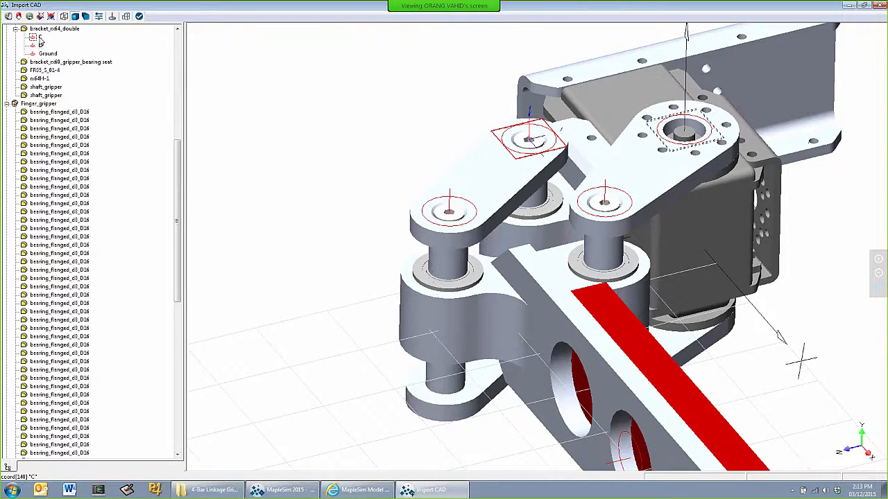
scroll(370, 121, "down", 4)
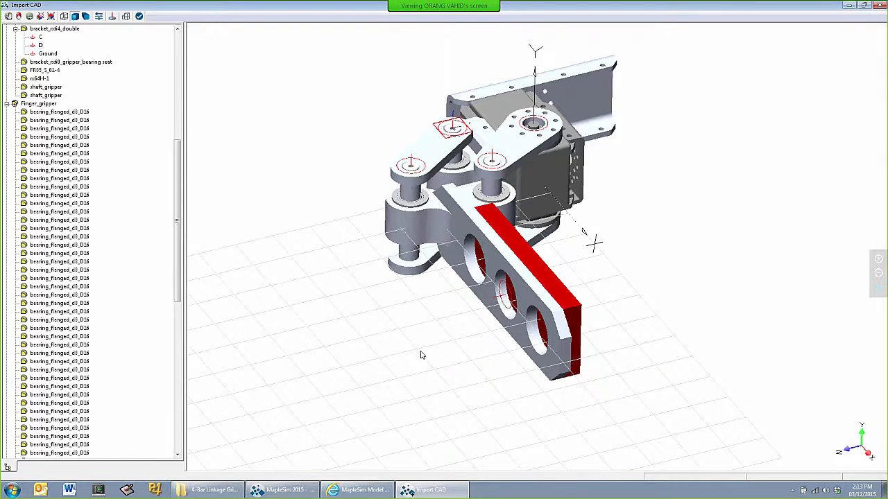
left_click_drag(426, 324, 368, 331)
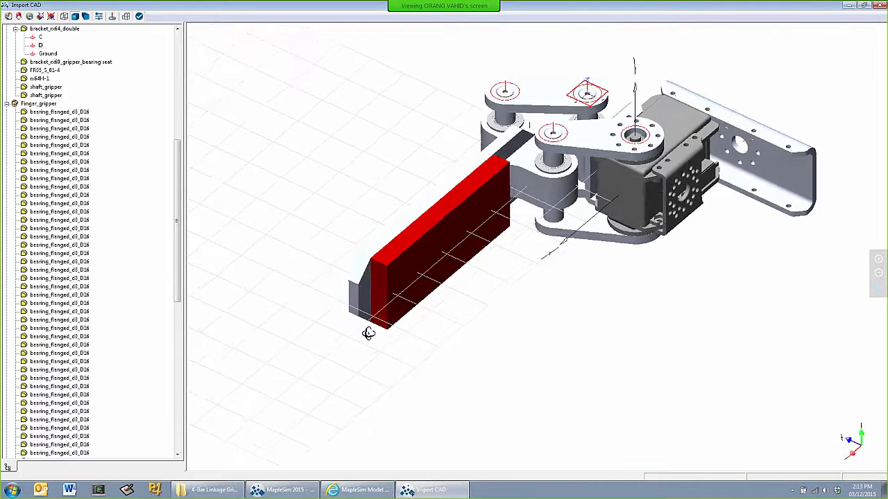
left_click_drag(603, 344, 568, 373)
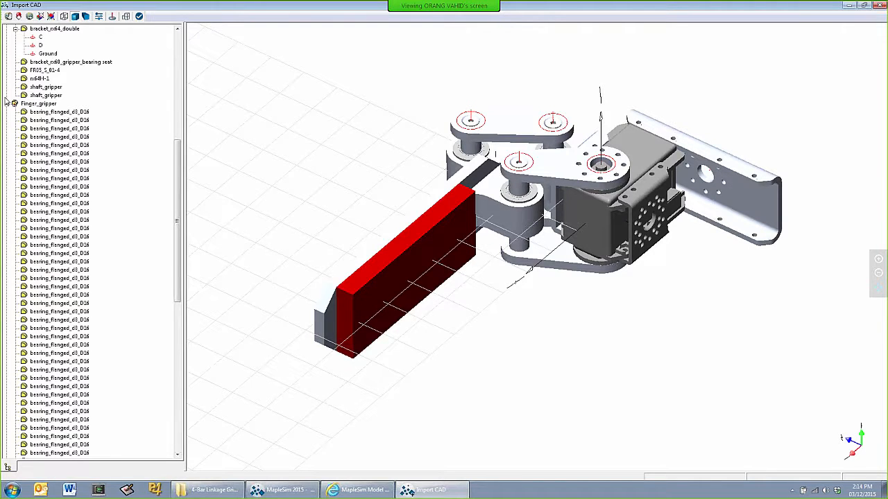
left_click(7, 104)
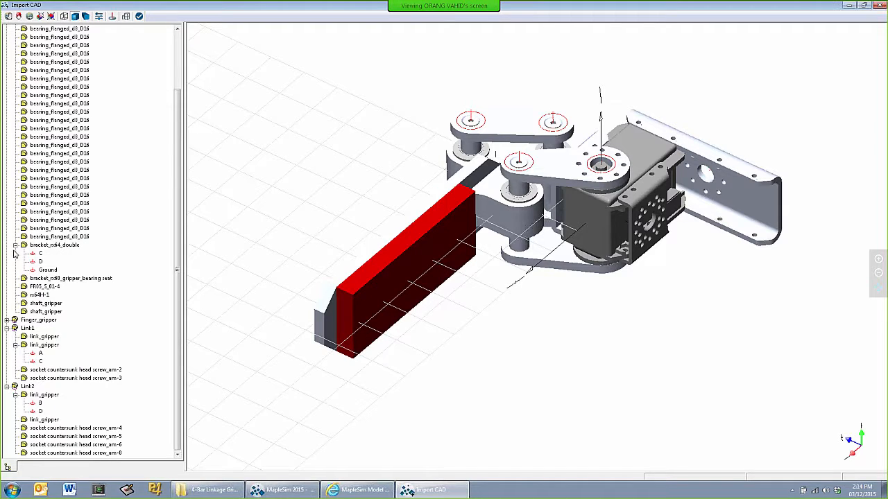
left_click(6, 329)
scroll(22, 209, "up", 1)
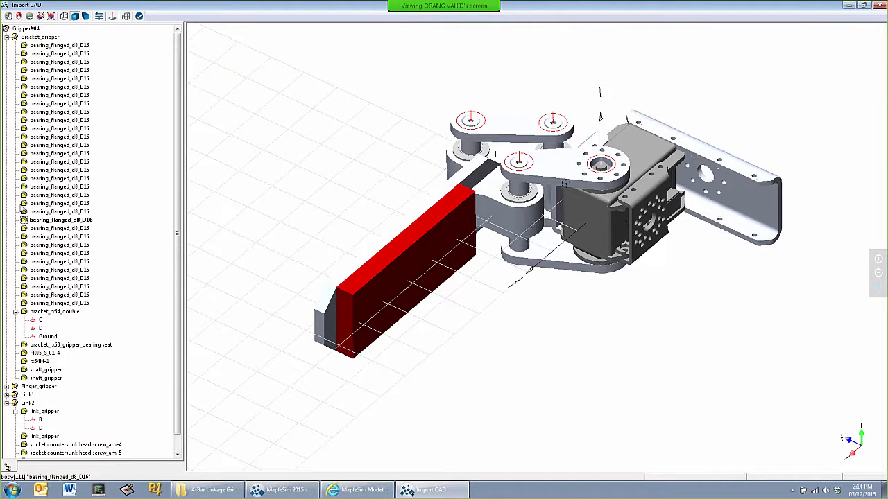
left_click(6, 37)
left_click(6, 62)
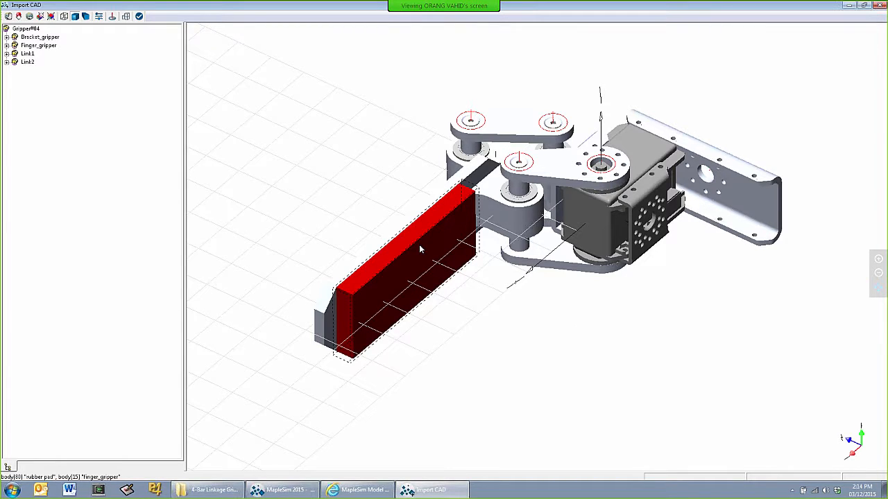
Examine the material and central inertia properties of the finger_gripper body
double_click(320, 320)
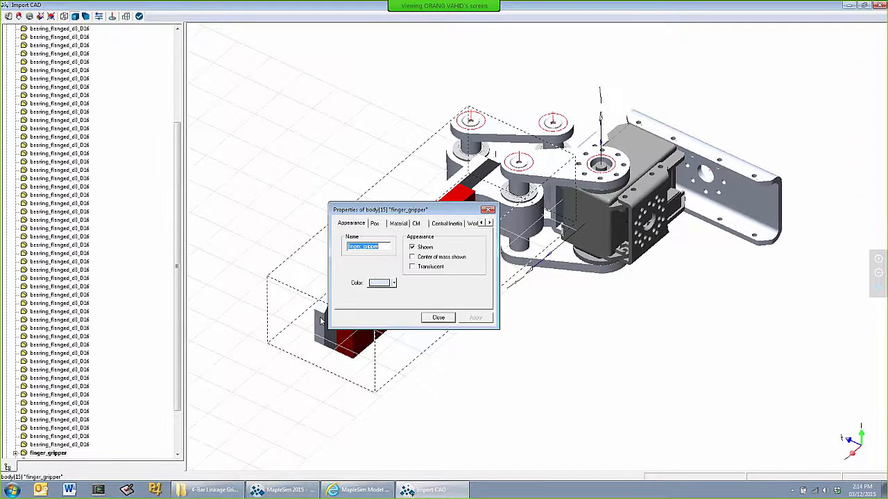
left_click(399, 223)
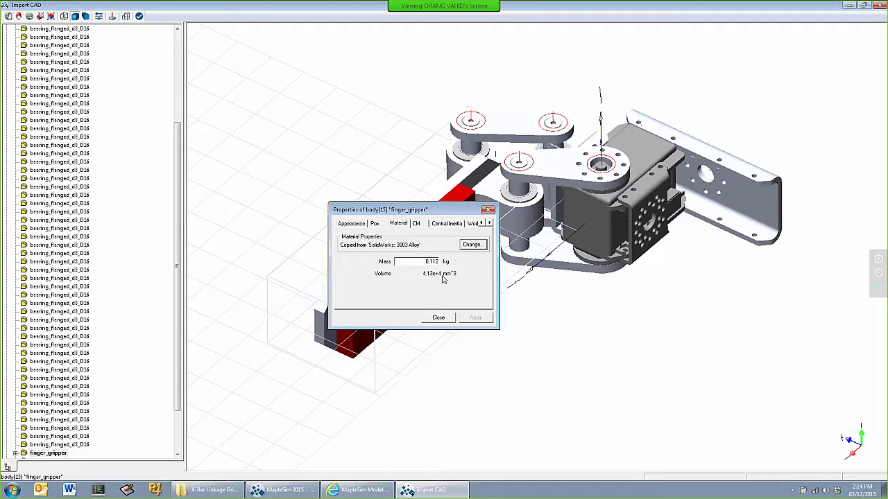
left_click(448, 223)
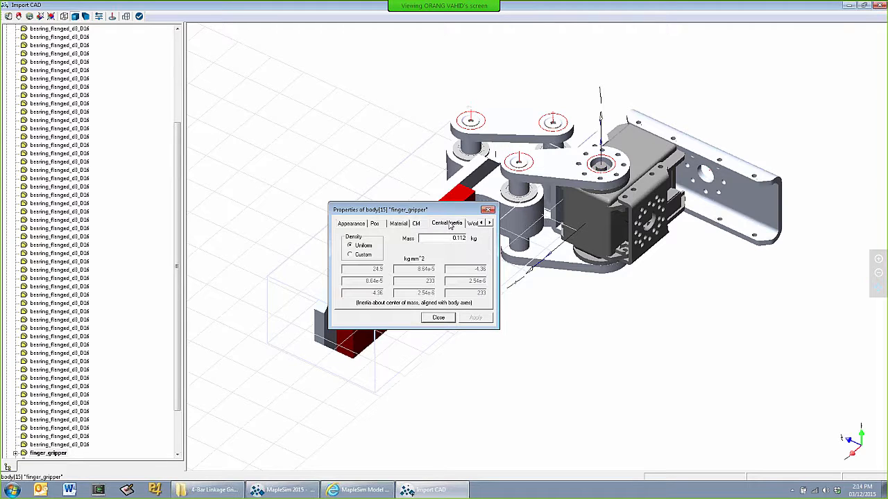
left_click(438, 317)
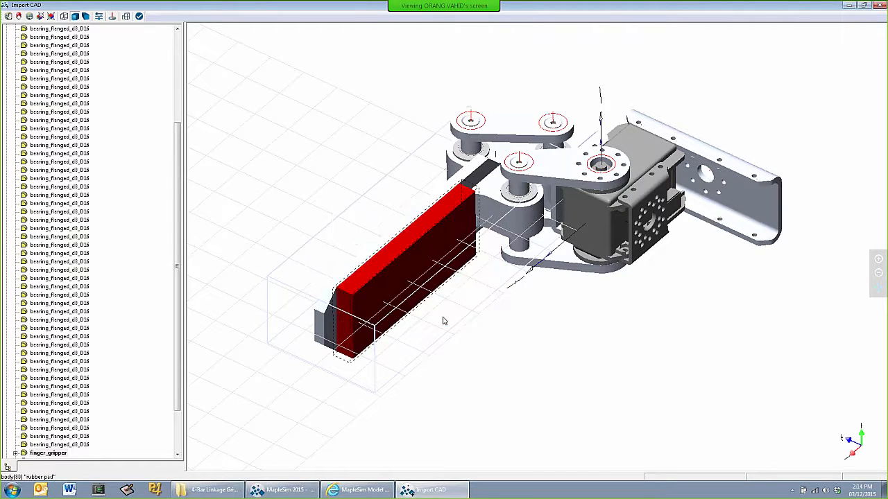
Examine the central inertia and material properties of the rubber pad
left_click(415, 251, "ctrl")
double_click(415, 251)
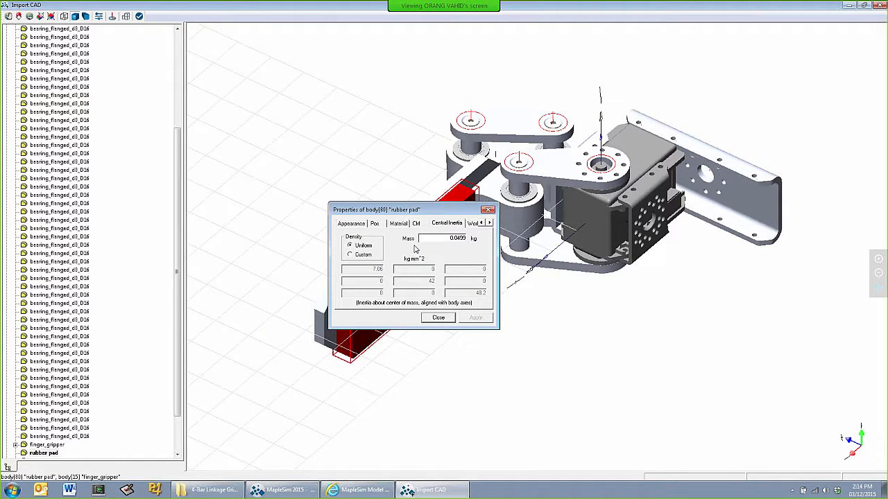
left_click(399, 223)
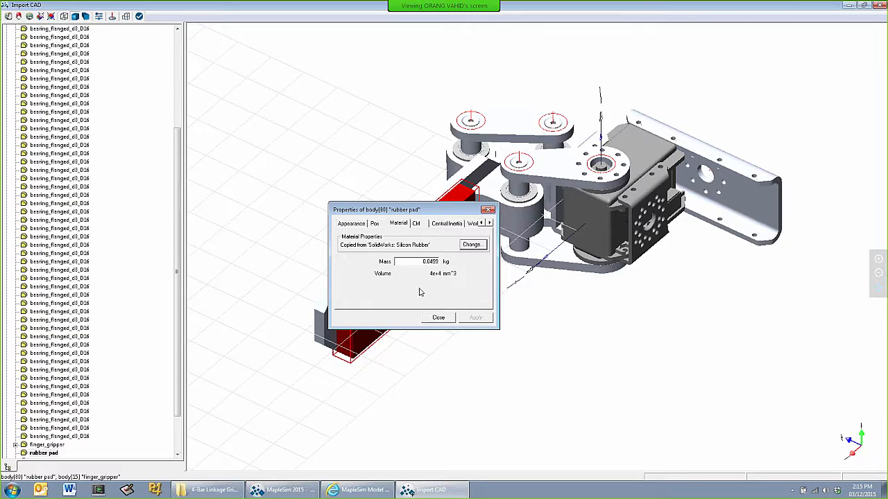
left_click(438, 318)
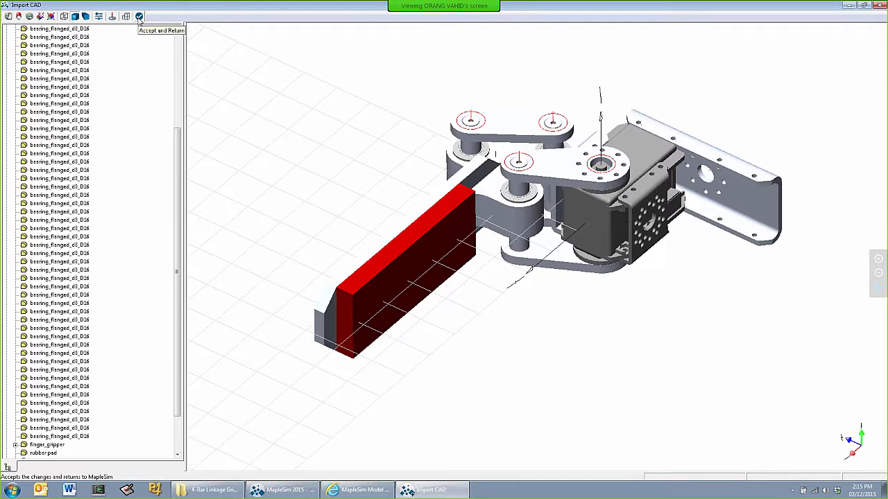
Accept the CAD changes to import the gripper into MapleSim, and expand Gripper04 in the component hierarchy
left_click(139, 19)
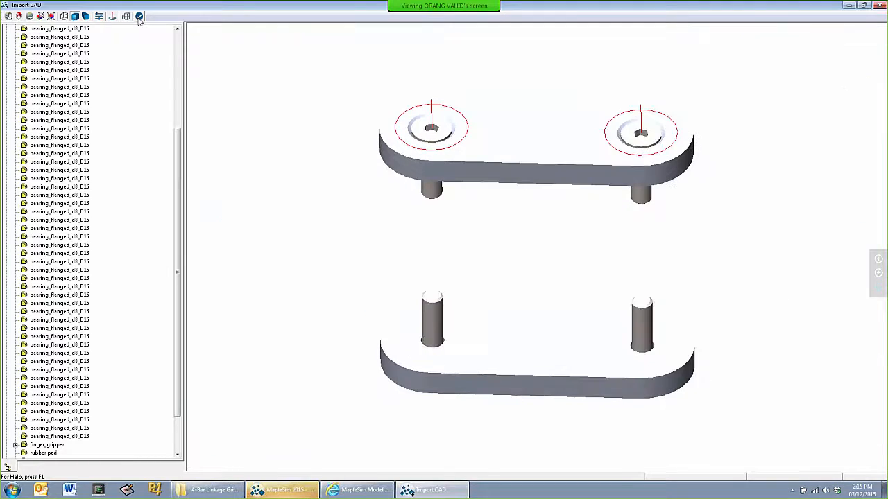
left_click(139, 17)
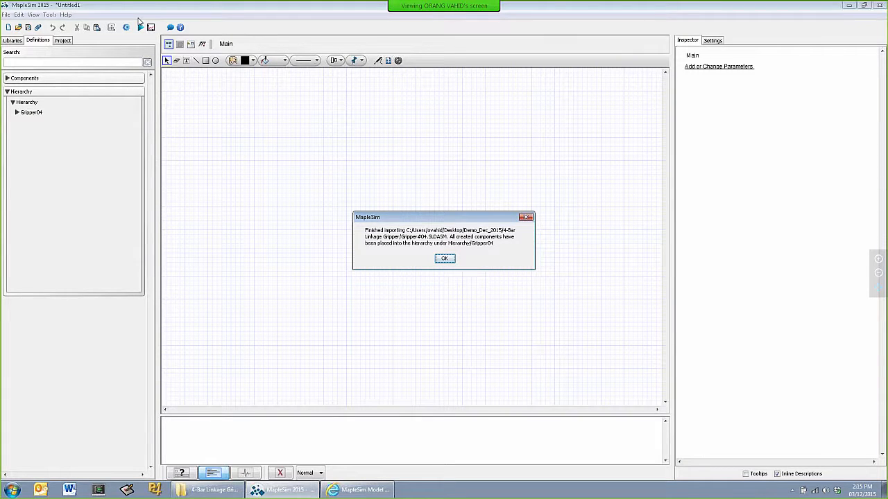
left_click(445, 259)
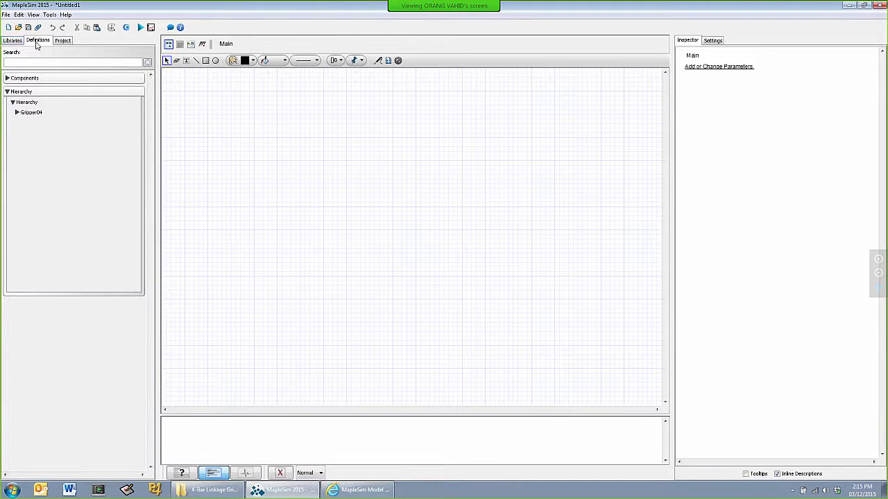
left_click(16, 113)
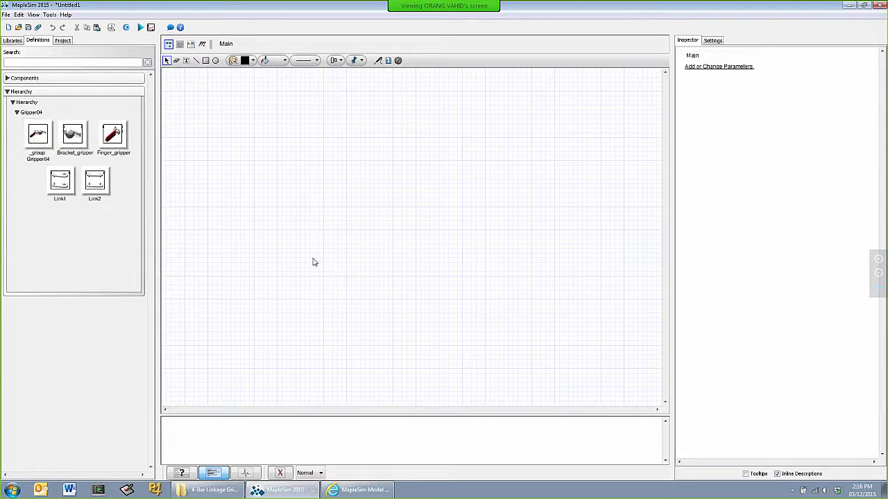
Open the 3-D workspace and shrink its window to uncover more of the model canvas
left_click(126, 27)
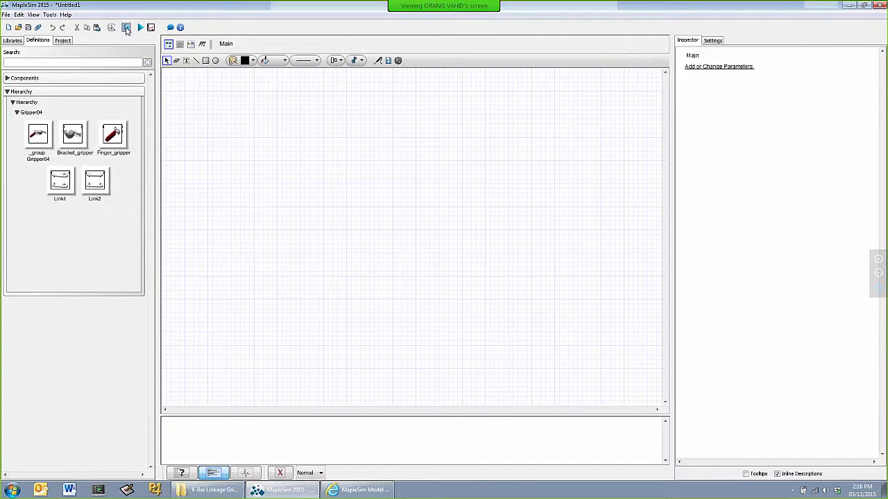
scroll(654, 334, "up", 8)
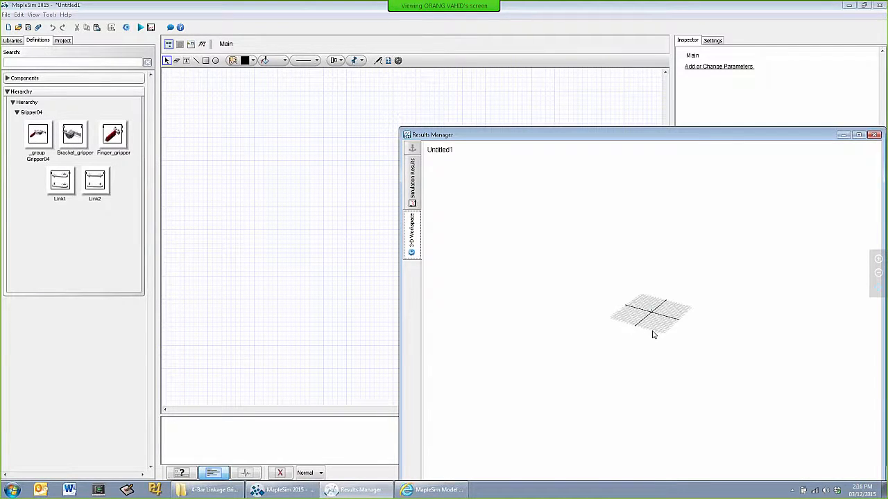
scroll(663, 347, "up", 4)
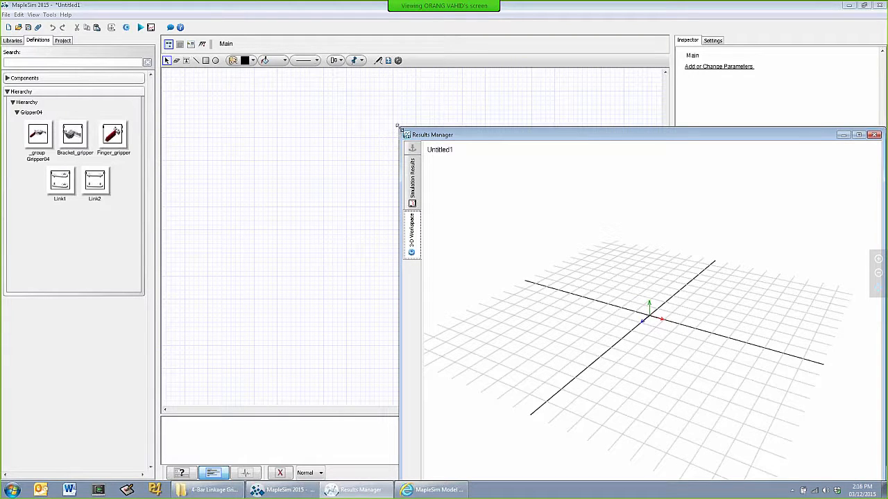
left_click_drag(398, 127, 500, 181)
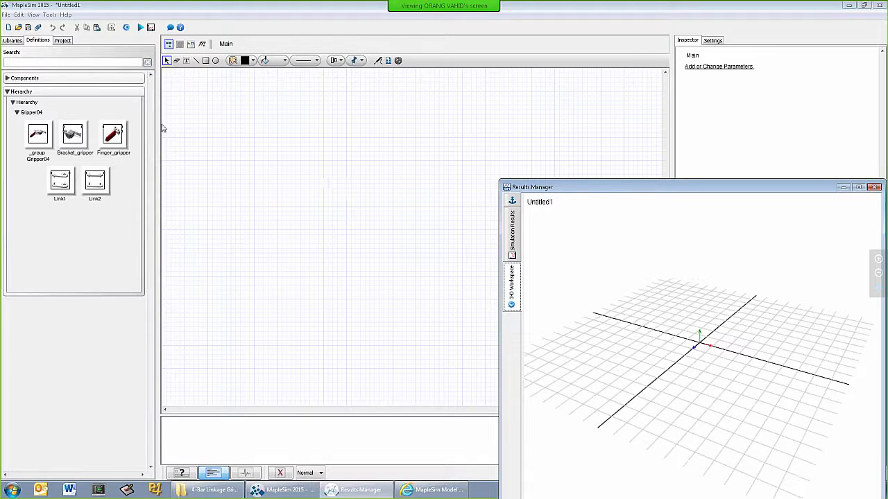
Add the _group Gripper04 component to the main model and bring the whole 3-D workspace window into view
left_click_drag(38, 133, 294, 157)
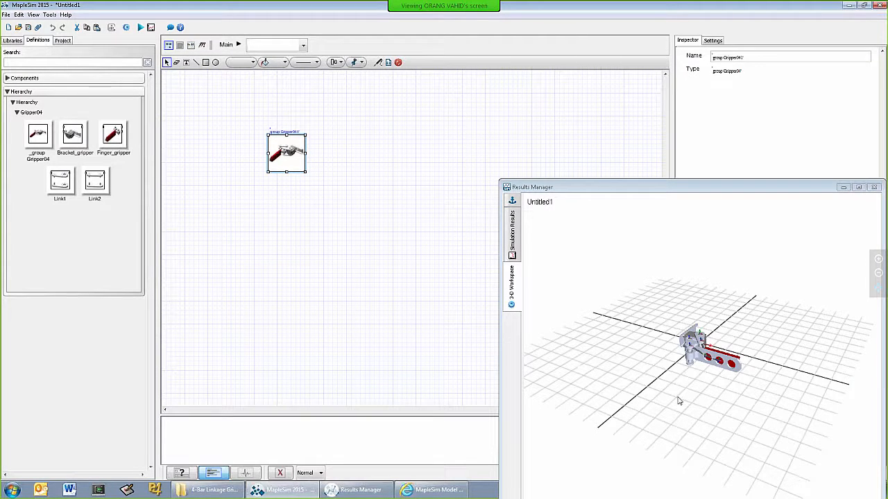
scroll(717, 383, "up", 2)
scroll(717, 383, "up", 2)
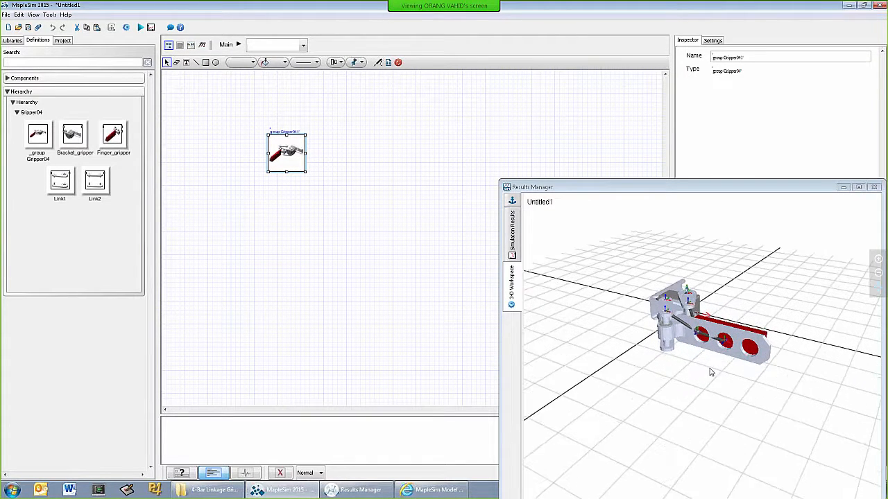
left_click_drag(696, 383, 618, 395)
scroll(678, 382, "up", 5)
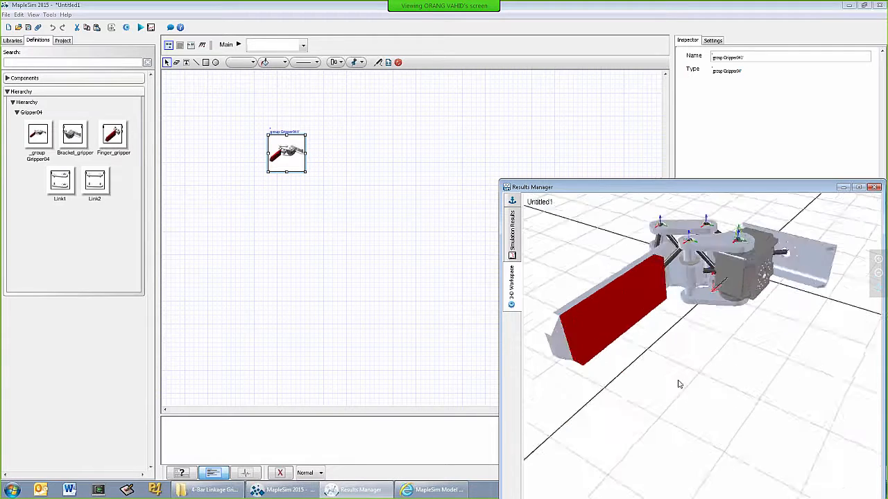
left_click_drag(672, 188, 661, 160)
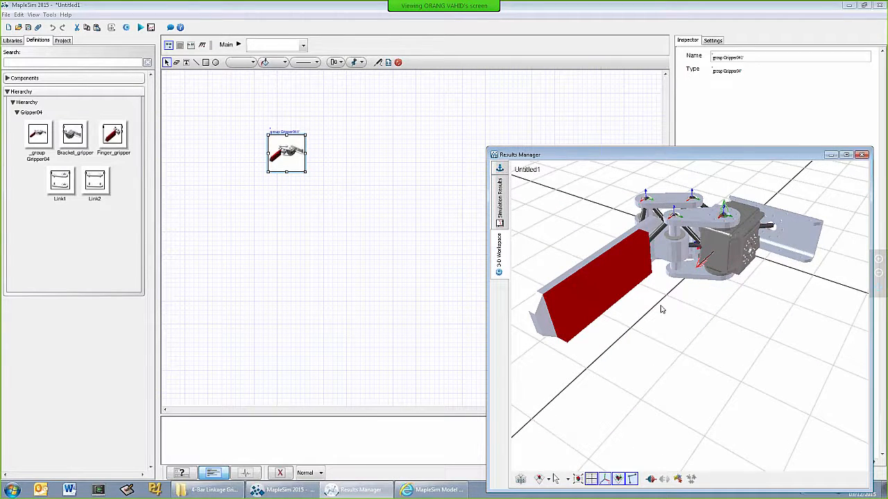
left_click_drag(670, 319, 679, 326)
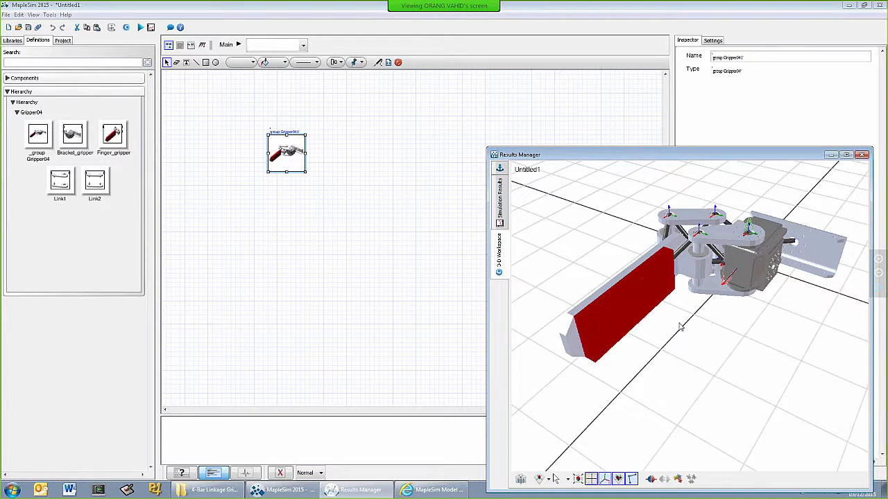
Hide the attached CAD shapes in the 3-D workspace and examine the gripper's rigid-body frames and links
left_click(617, 479)
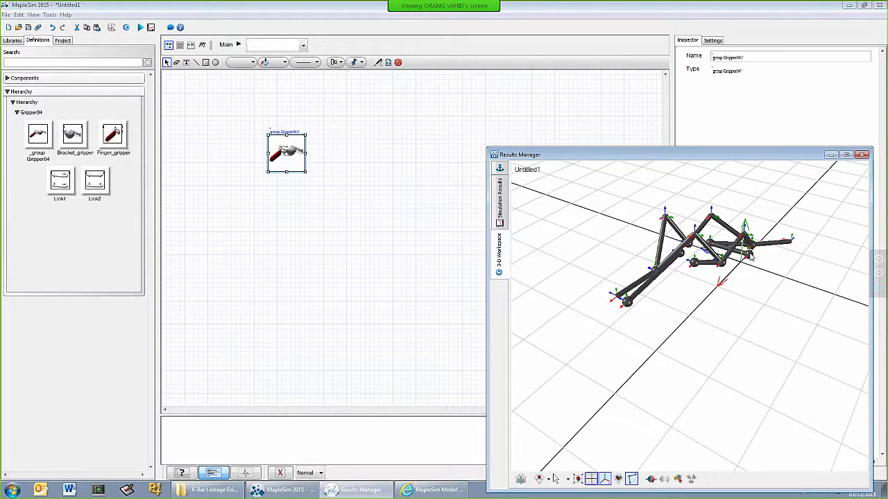
scroll(751, 258, "up", 5)
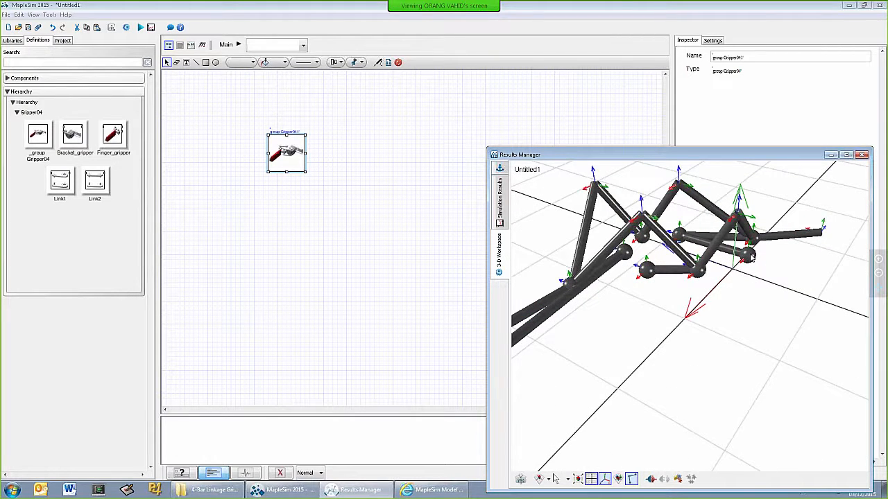
scroll(751, 258, "down", 3)
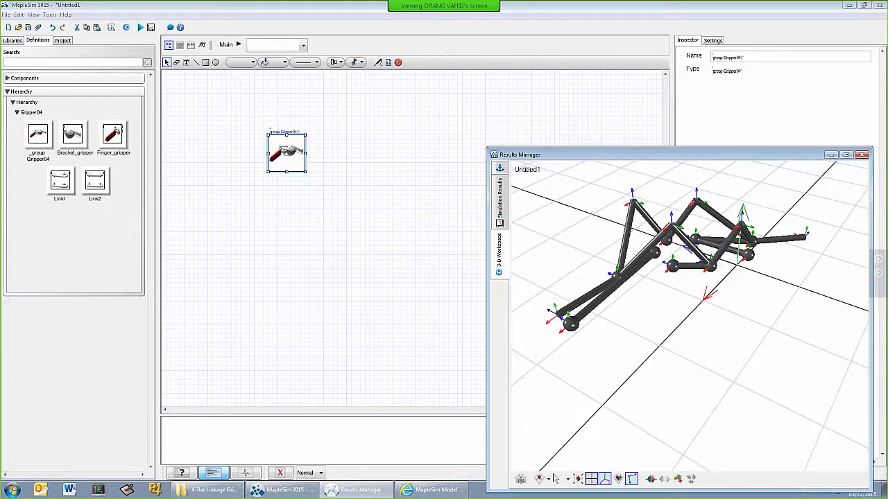
Show the attached CAD shapes again and hide the implicit link geometry in the 3-D workspace
left_click(618, 478)
left_click(632, 480)
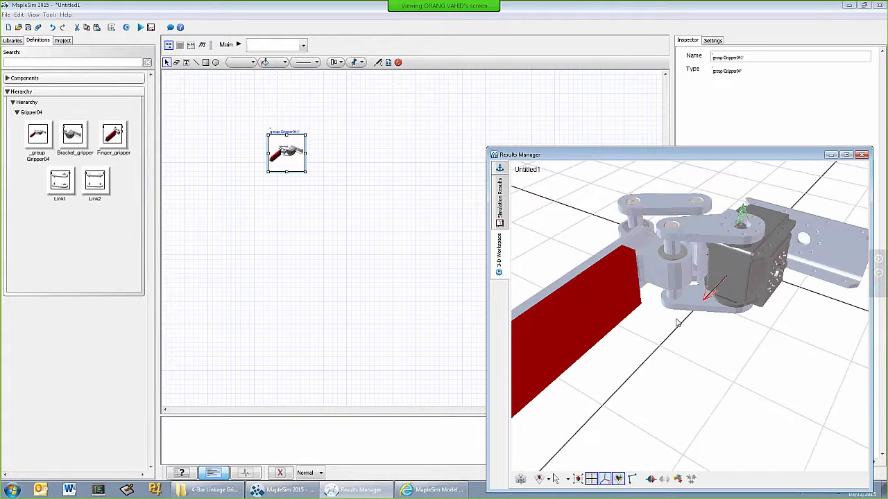
scroll(681, 324, "down", 2)
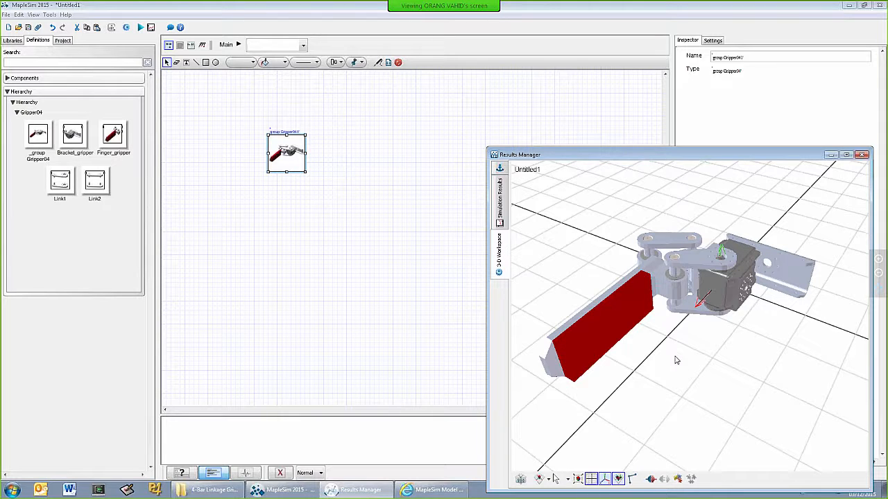
left_click_drag(677, 359, 771, 297)
left_click_drag(654, 366, 660, 369)
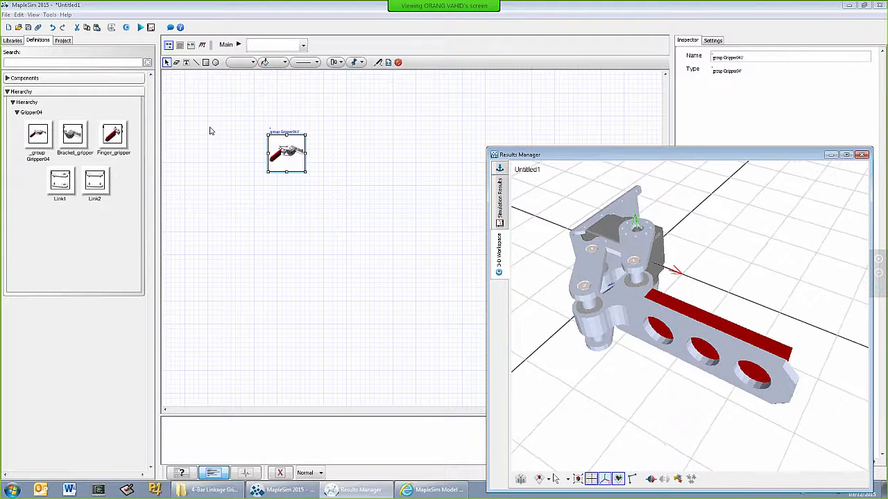
Open the _group Gripper041 subsystem to reach its bracket, finger and link components
left_click(294, 182)
left_click(286, 149)
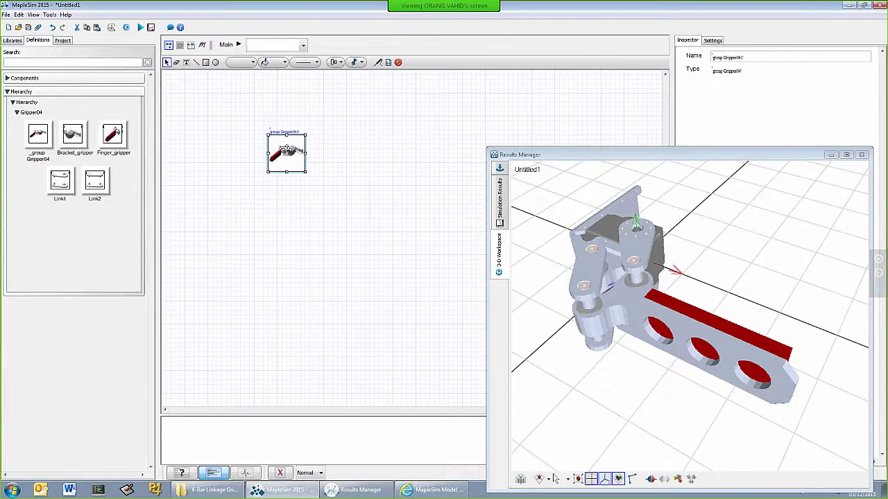
double_click(286, 150)
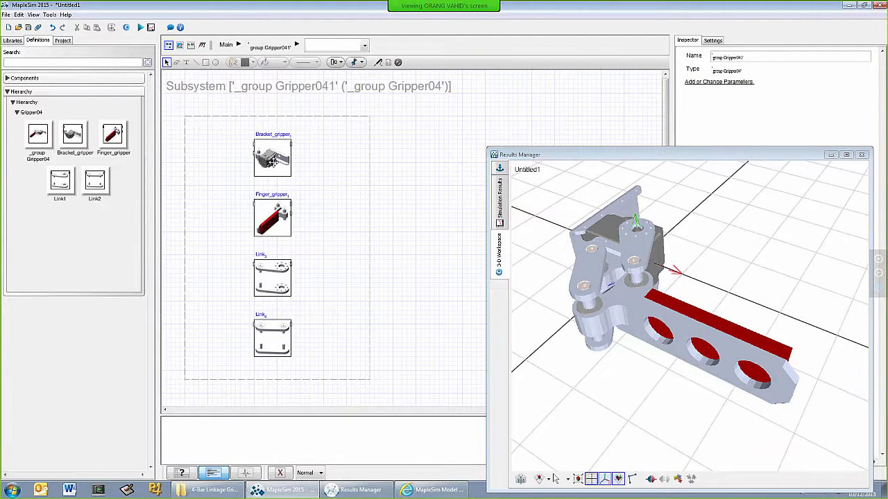
scroll(272, 162, "up", 1)
scroll(331, 199, "down", 1)
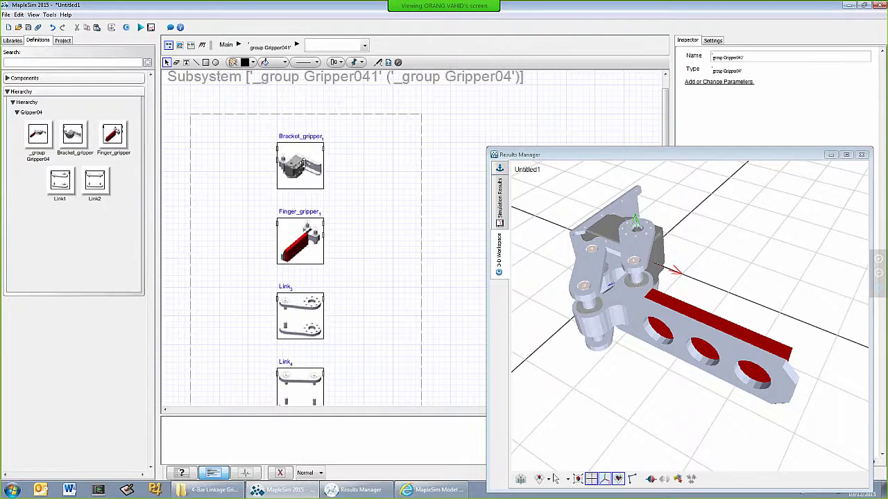
Make the subsystem boundary wider and shorter, and place Finger_gripper beside Bracket_gripper near its upper edge
left_click_drag(302, 162, 244, 162)
scroll(243, 162, "down", 1)
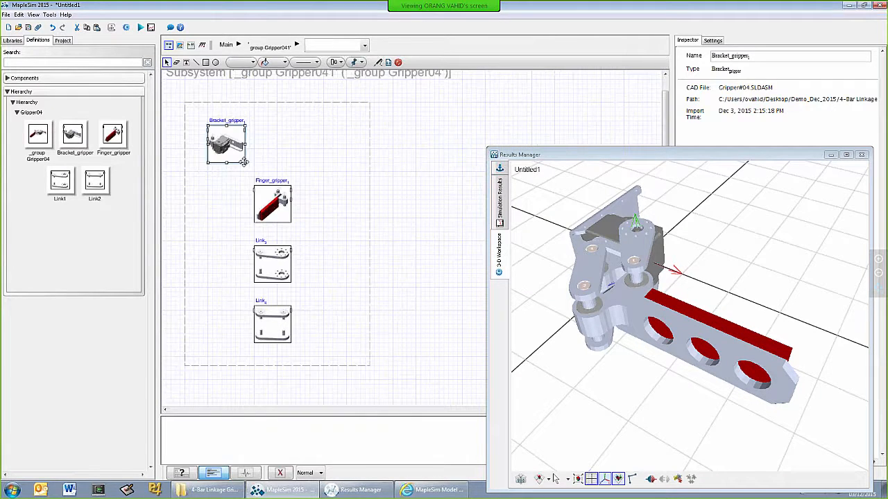
left_click(369, 285)
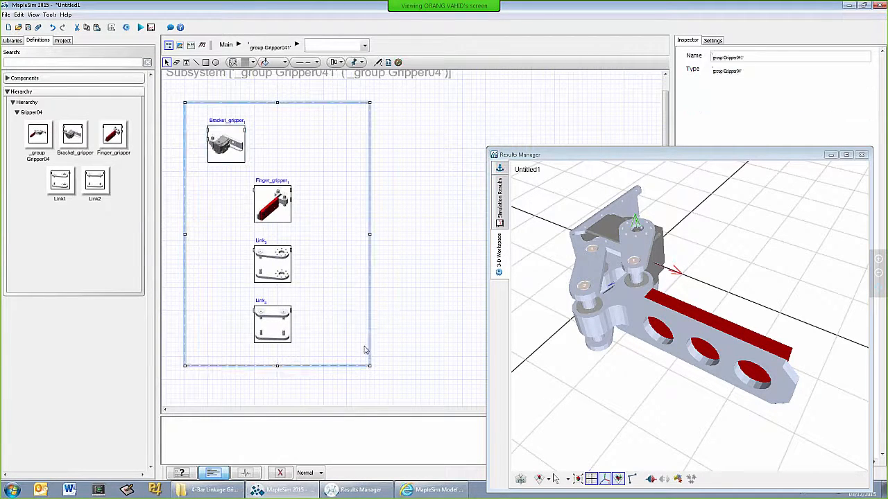
left_click_drag(370, 366, 460, 242)
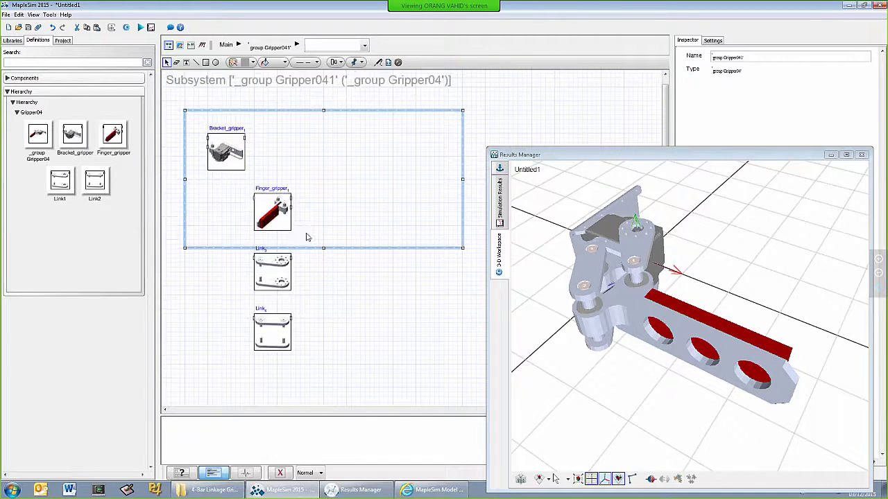
left_click_drag(273, 213, 320, 158)
Show the port labels on Bracket_gripper and align the component with Finger_gripper
right_click(232, 154)
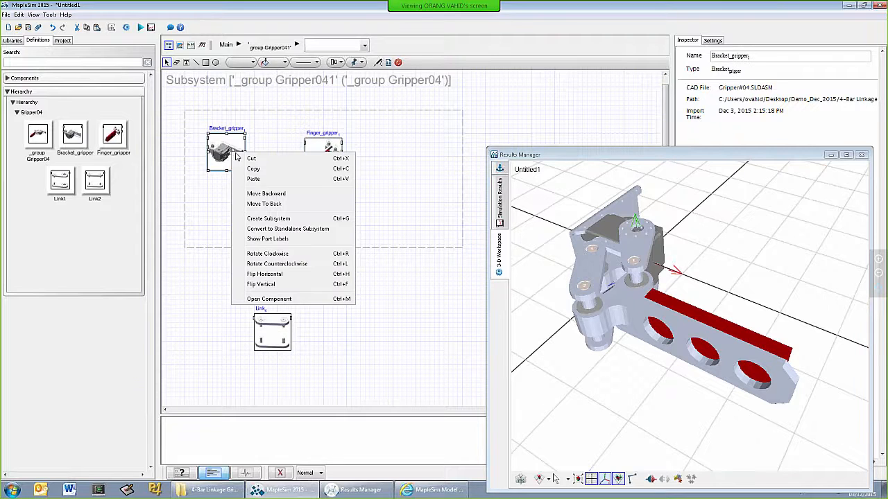
left_click(268, 239)
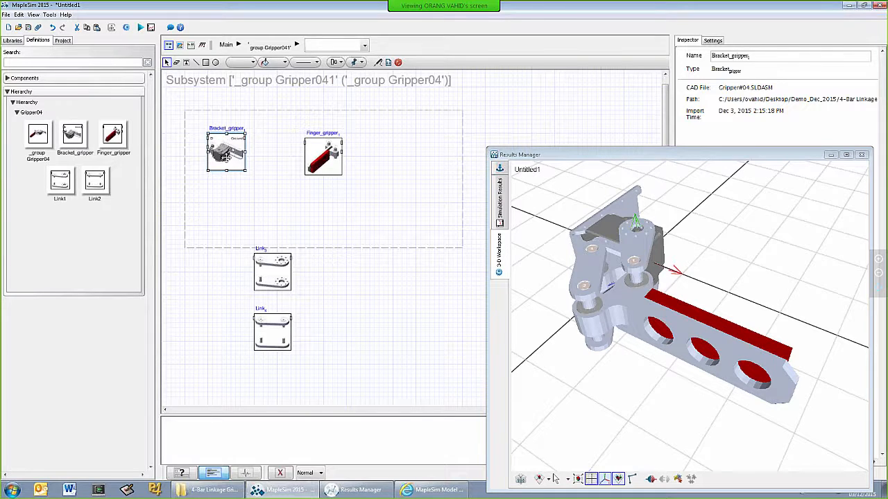
left_click_drag(221, 151, 242, 155)
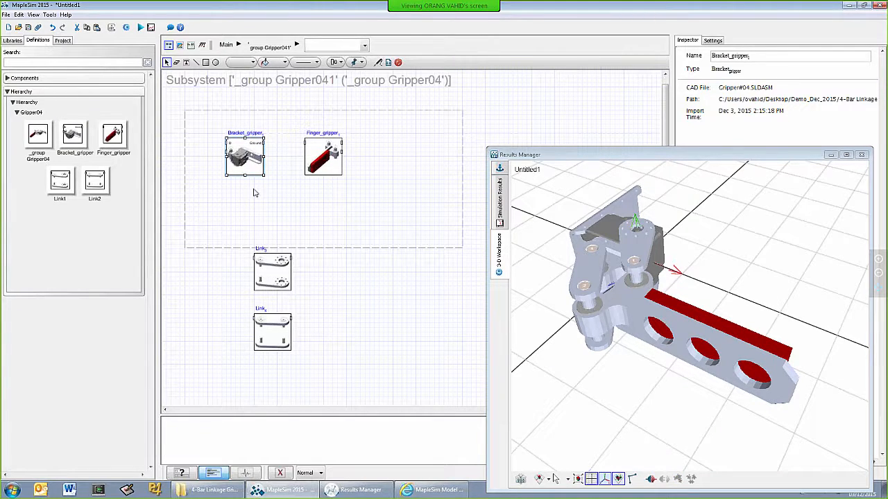
scroll(254, 192, "up", 3)
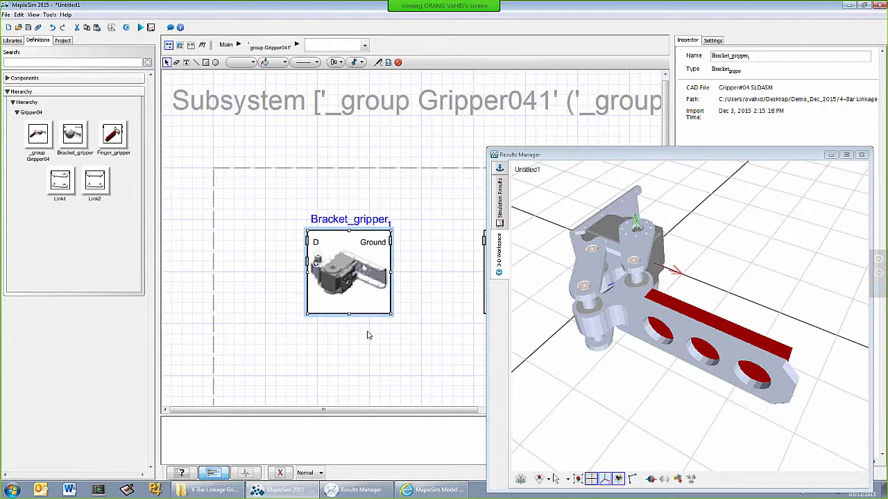
scroll(368, 335, "down", 4)
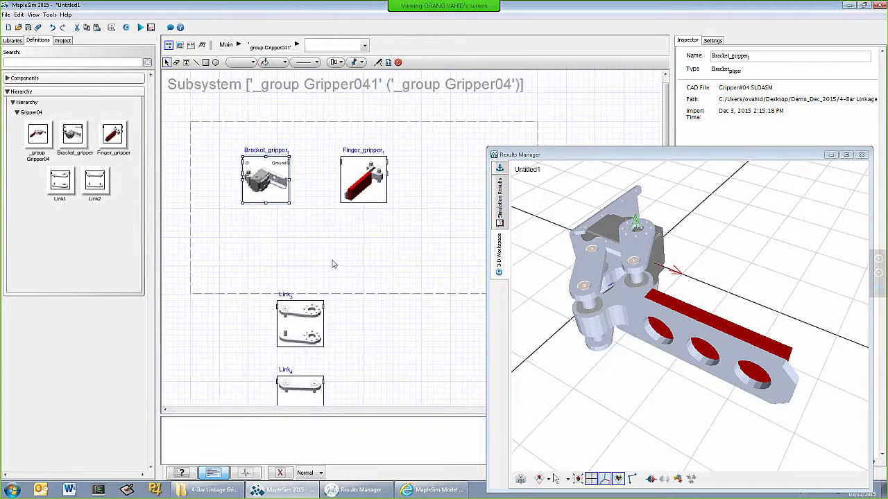
Flip the Bracket_gripper component horizontally so its Ground port faces the nearest subsystem boundary
left_click(304, 174)
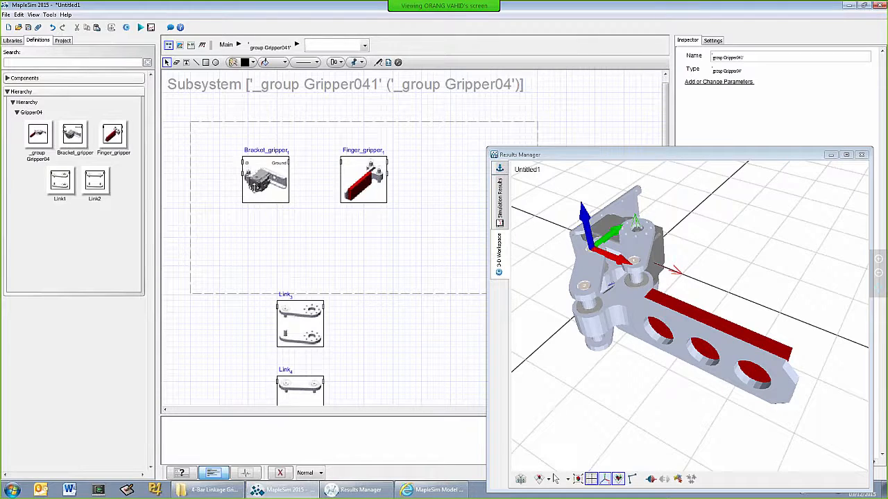
left_click(271, 179)
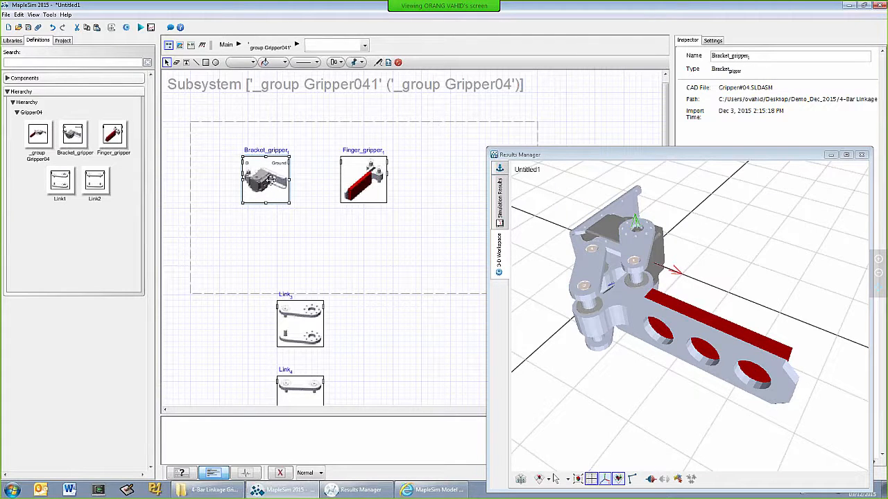
left_click(269, 232)
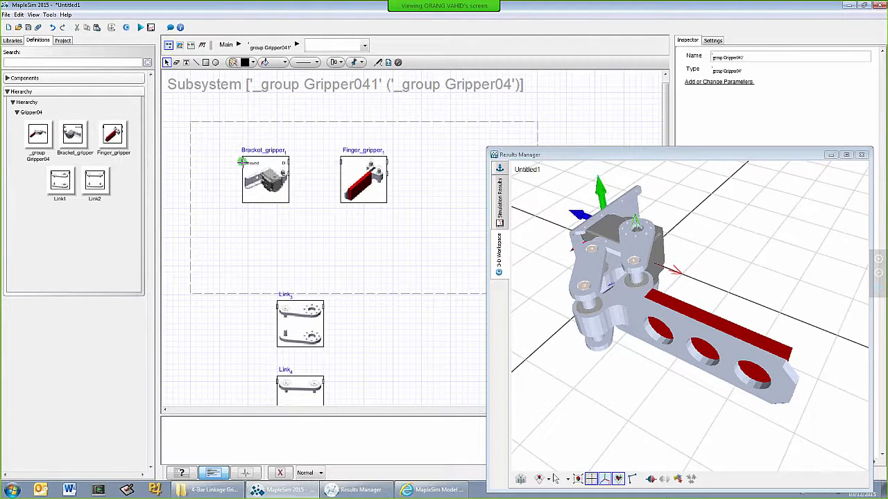
Connect the bracket's Ground port to a new port on the subsystem boundary and name that port Ground
left_click(242, 161)
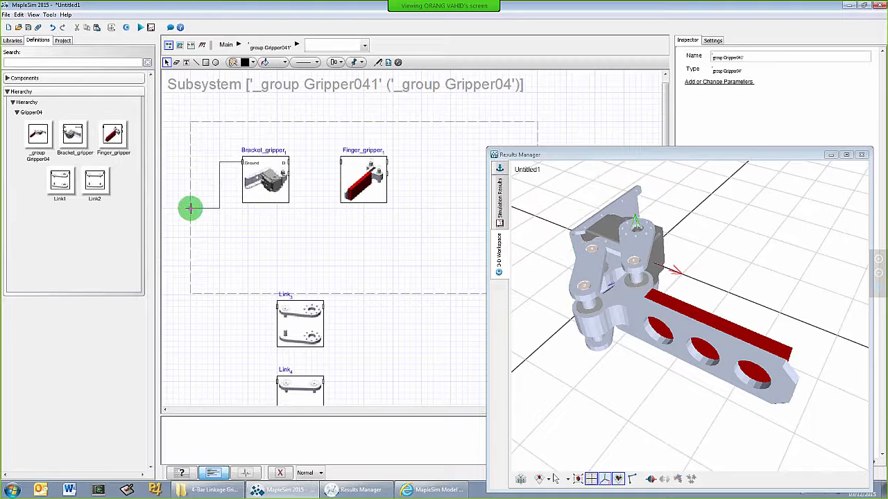
left_click(190, 208)
left_click(190, 208)
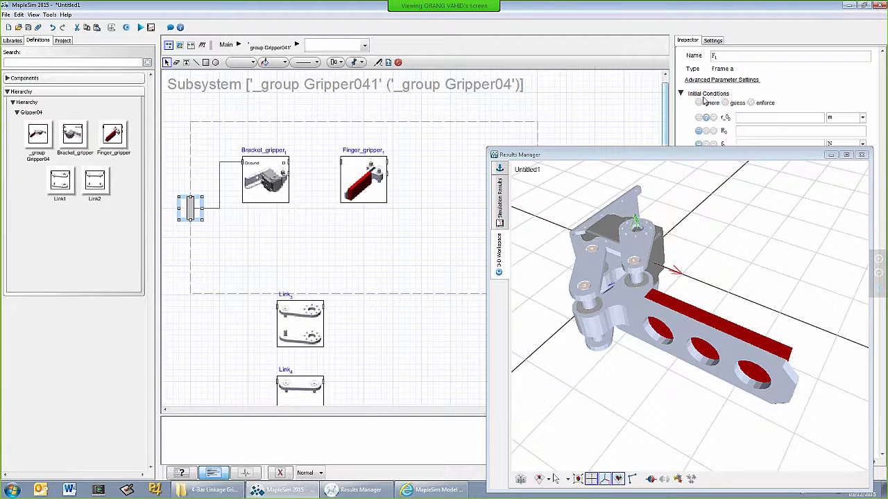
left_click(728, 58)
type("Ground")
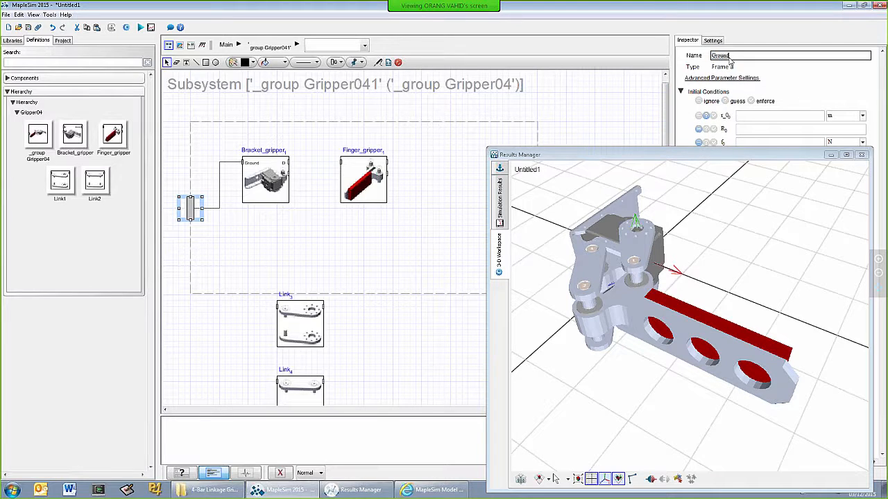
key("Tab")
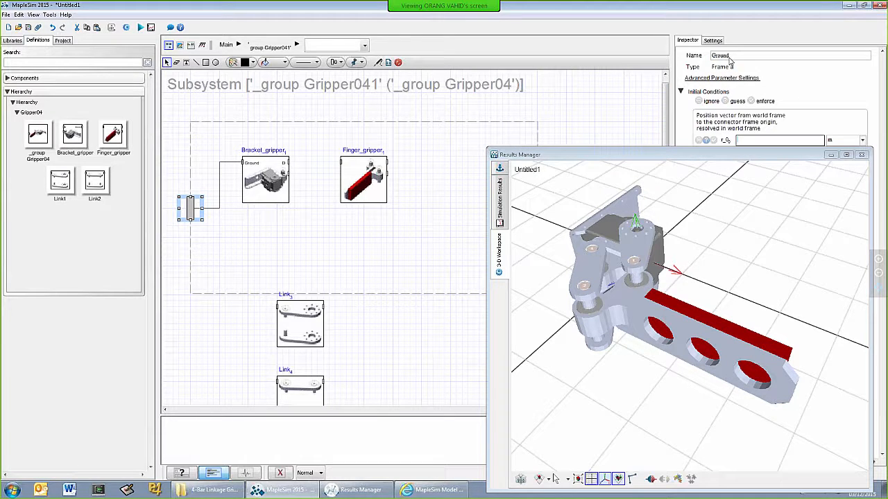
left_click(279, 241)
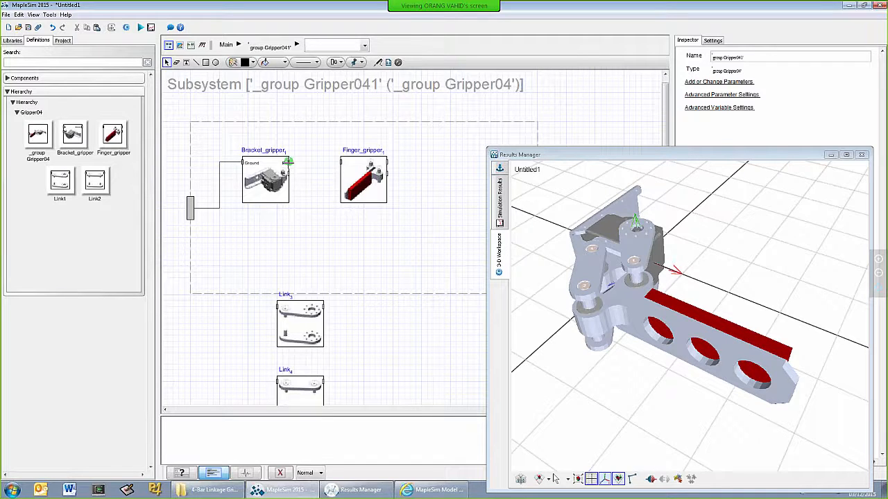
Show the port labels on the Finger_gripper component
mouse_move(287, 161)
left_click(363, 185)
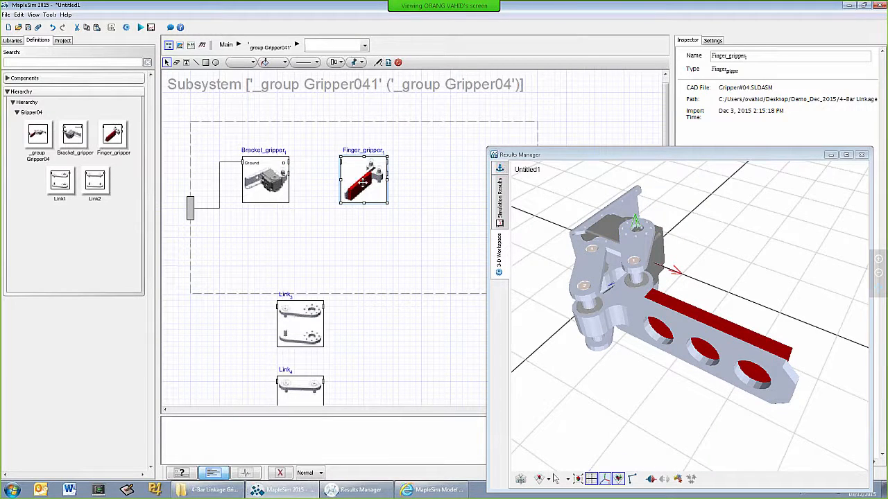
right_click(363, 185)
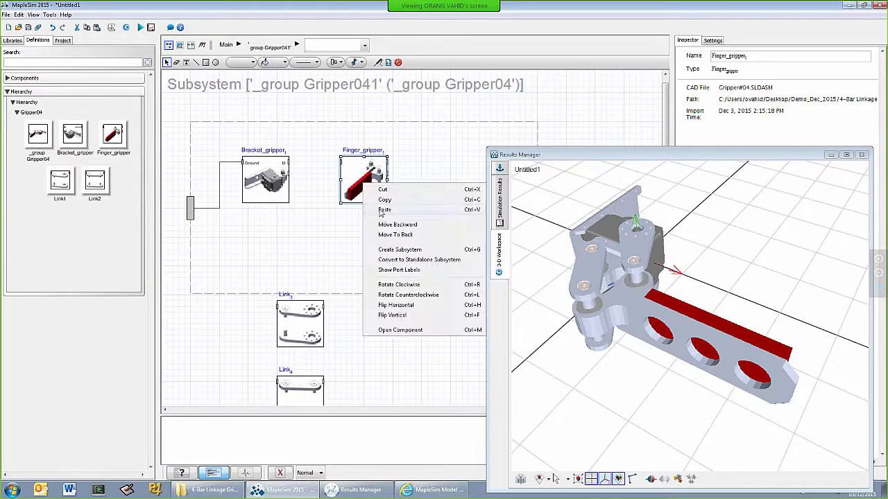
left_click(404, 270)
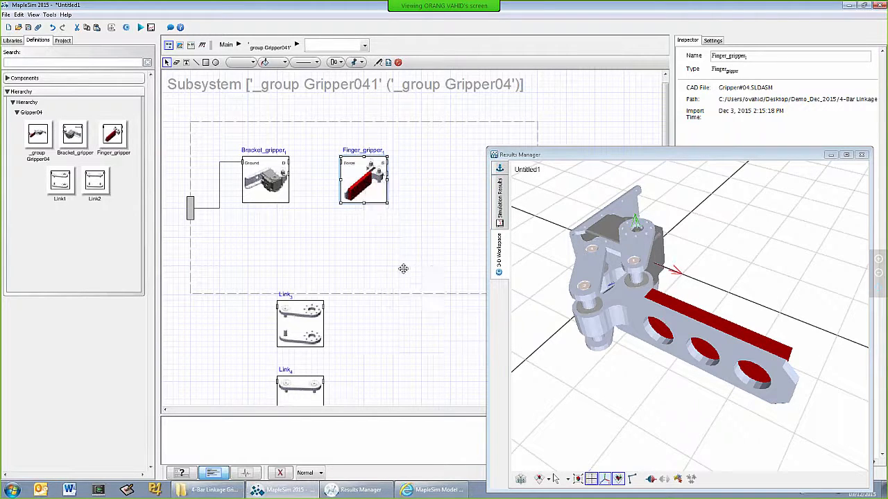
left_click(329, 177)
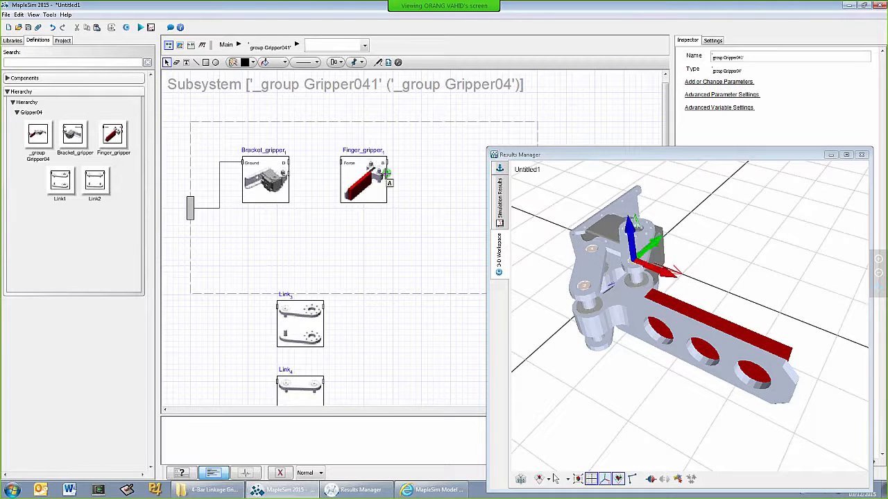
Show the port labels on Link3 and place the component beside Finger_gripper inside the subsystem boundary
right_click(290, 324)
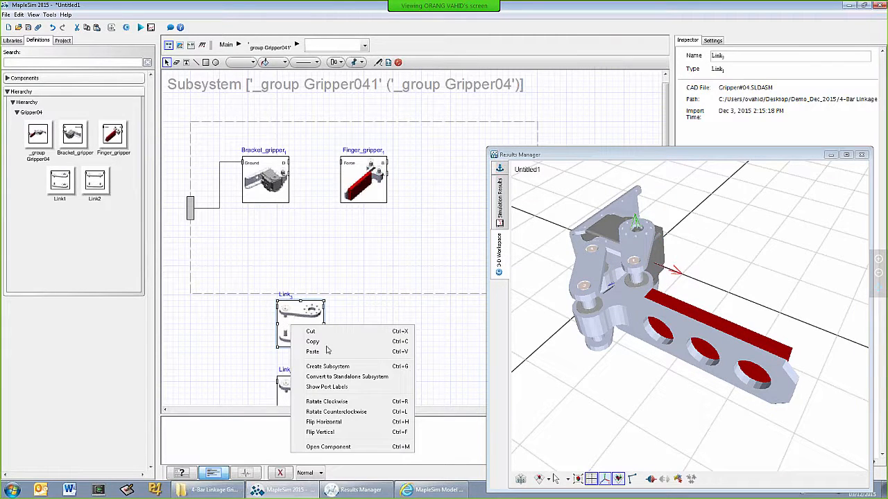
left_click(333, 387)
left_click_drag(303, 334, 433, 191)
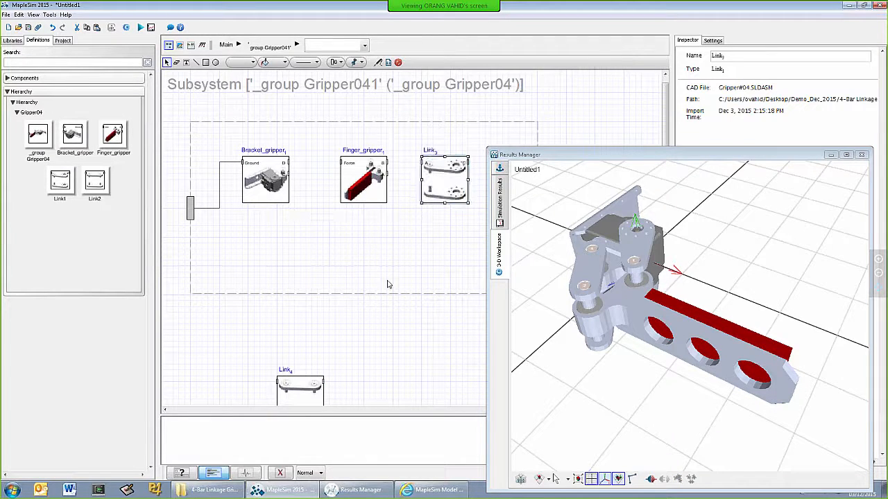
Bring Link4 inside the subsystem boundary with its port labels shown, and stack it above Link3 beyond Finger_gripper
left_click_drag(286, 387, 327, 213)
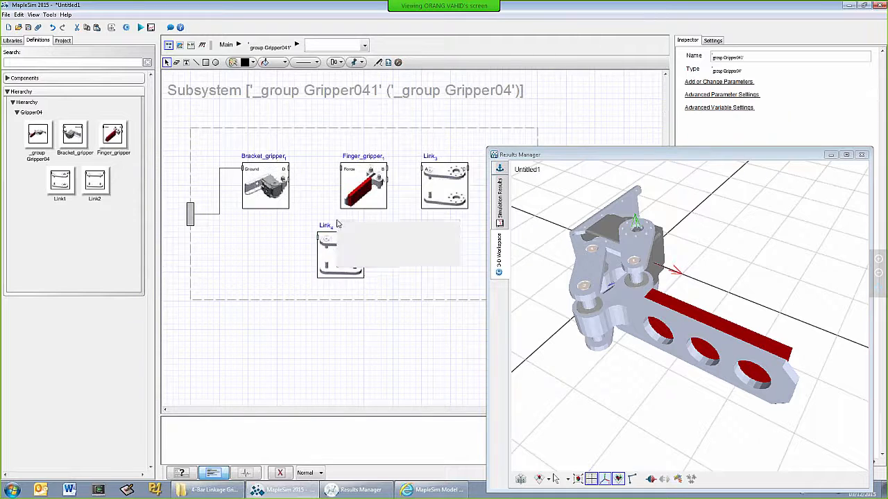
right_click(335, 233)
right_click(317, 262)
left_click(317, 262)
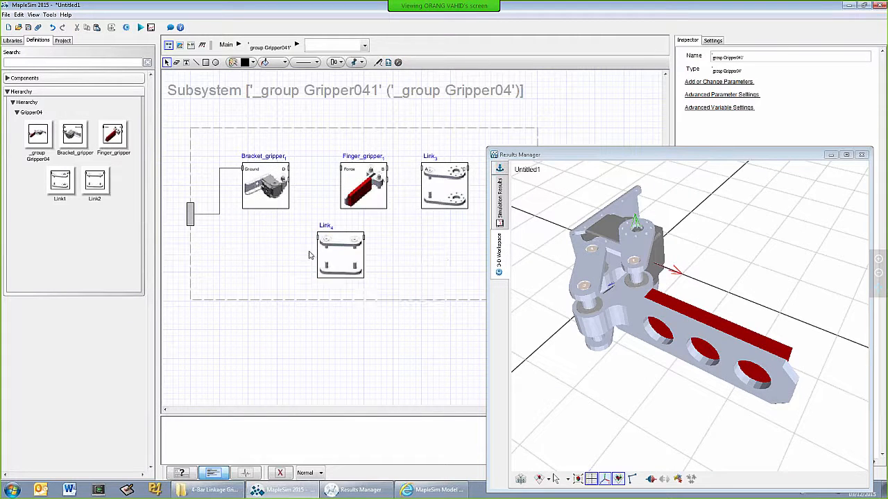
right_click(337, 253)
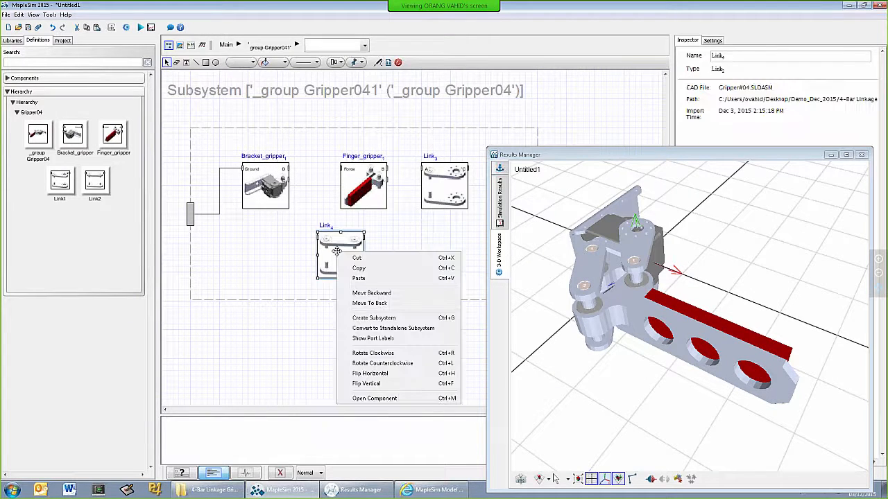
left_click(373, 338)
left_click(387, 253)
left_click_drag(428, 192, 432, 243)
left_click_drag(339, 261, 454, 182)
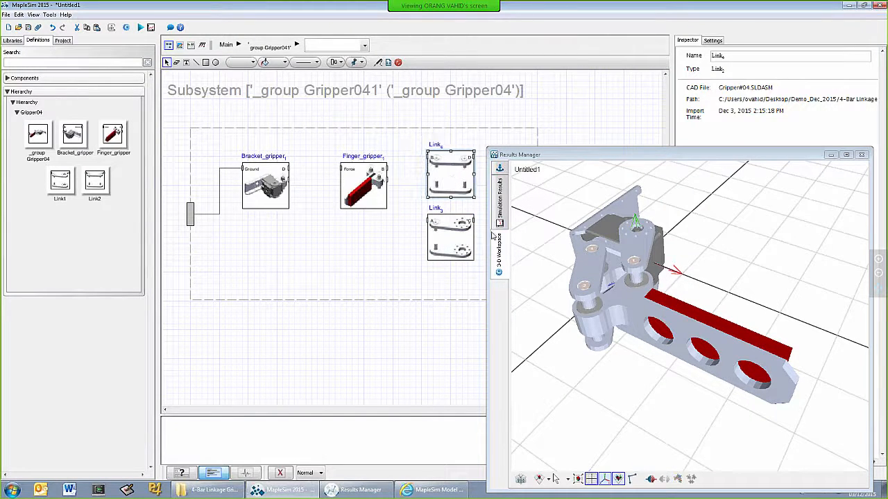
left_click_drag(359, 197, 348, 196)
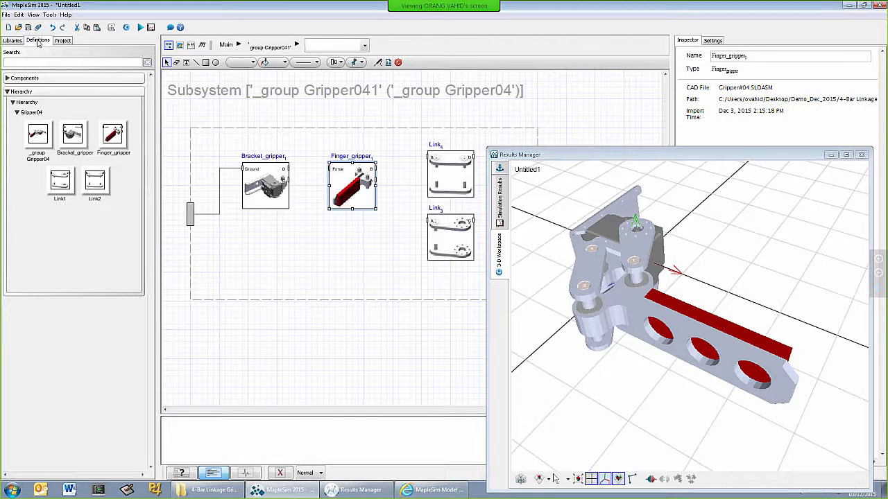
Add a Revolute joint from the Multibody Joints and Motions library below Bracket_gripper and Finger_gripper
left_click(13, 40)
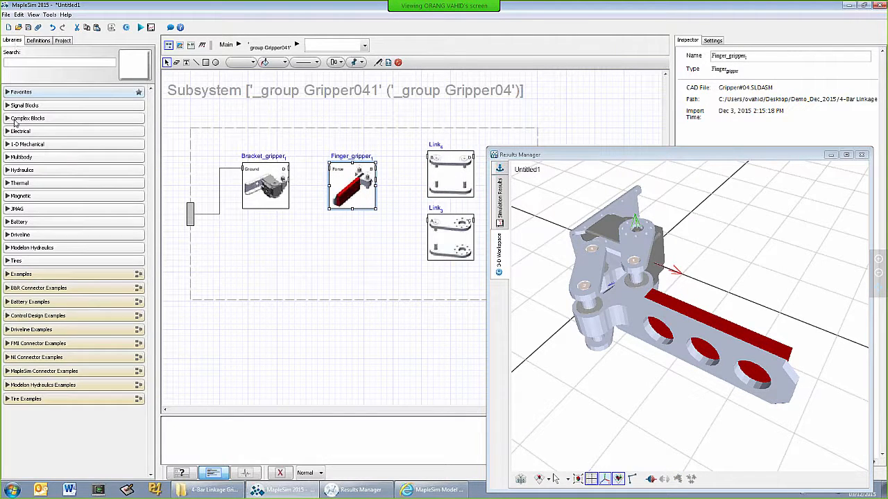
left_click(7, 157)
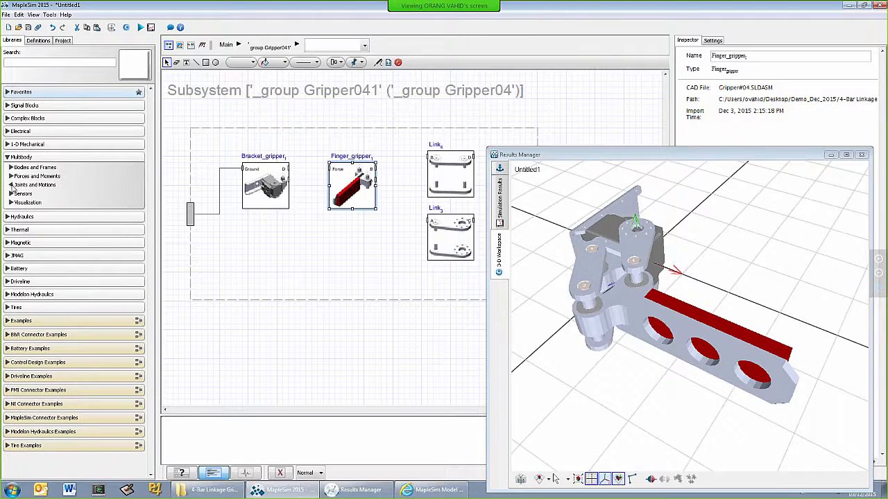
left_click(12, 186)
left_click_drag(39, 296, 312, 250)
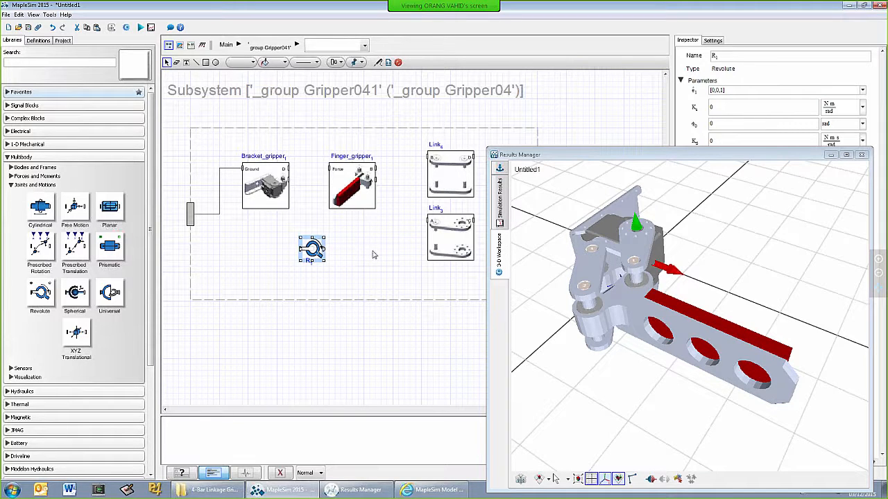
Move Finger_gripper below the upper row and put Link3, flipped horizontally, in its place facing Bracket_gripper
left_click_drag(352, 192, 376, 273)
left_click_drag(440, 249, 366, 184)
key("ctrl+h")
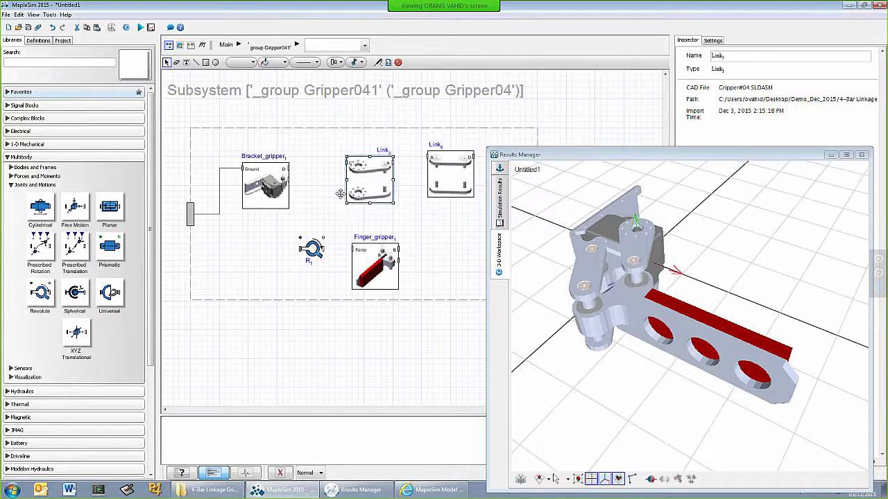
left_click(291, 182)
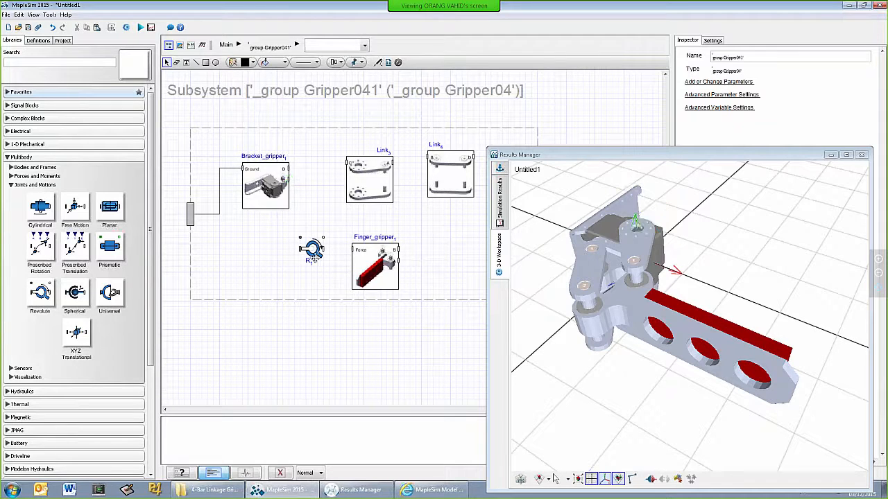
Place the revolute joint beside Bracket_gripper and connect the bracket's D port to the joint's frame_a
left_click(313, 251)
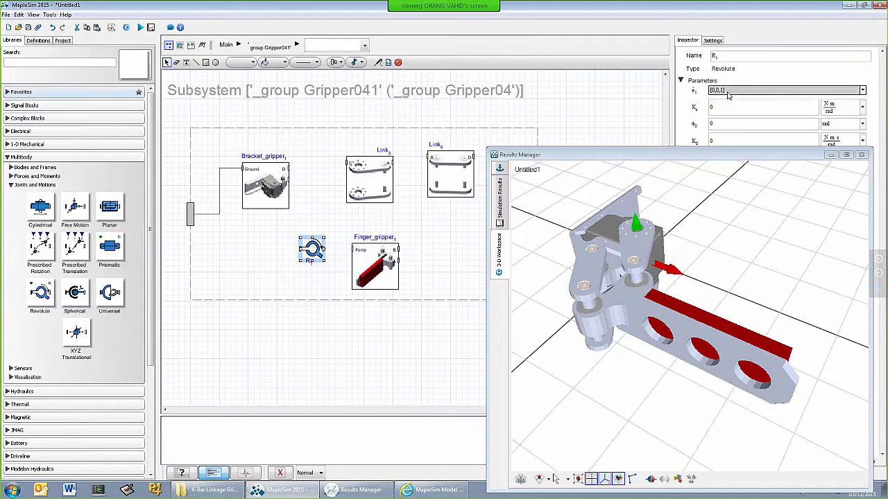
left_click_drag(312, 251, 317, 169)
left_click(305, 204)
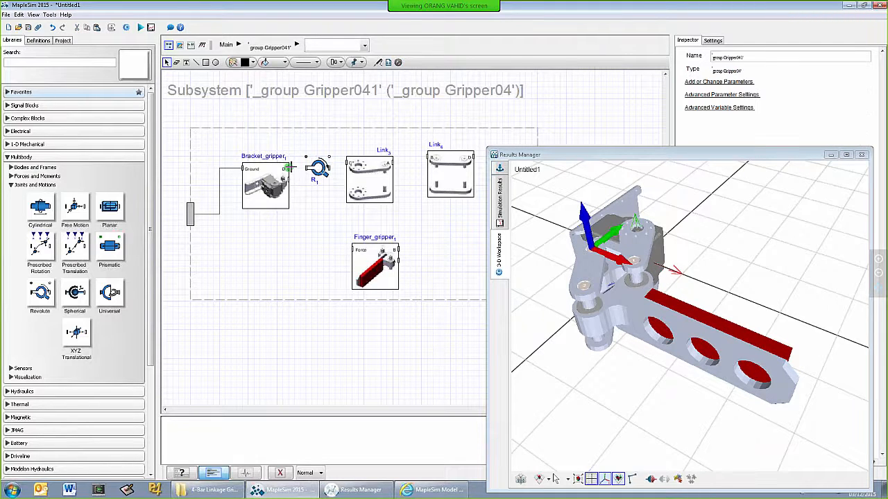
left_click(288, 168)
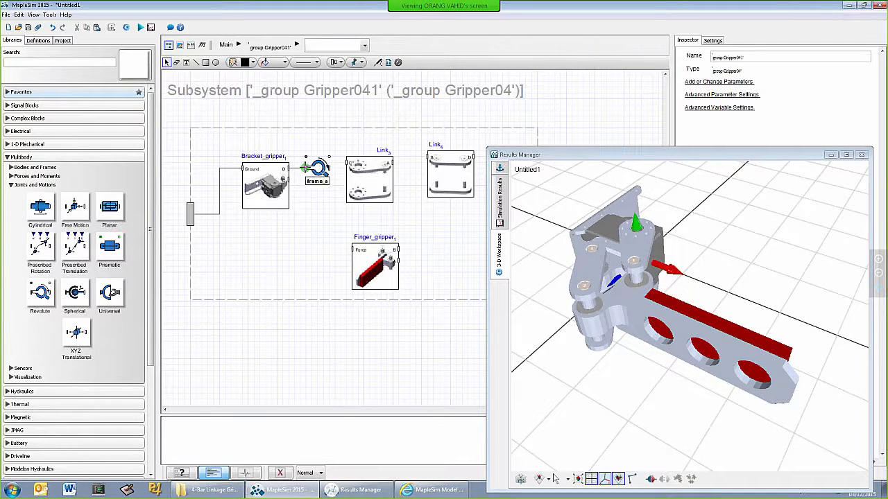
left_click(305, 167)
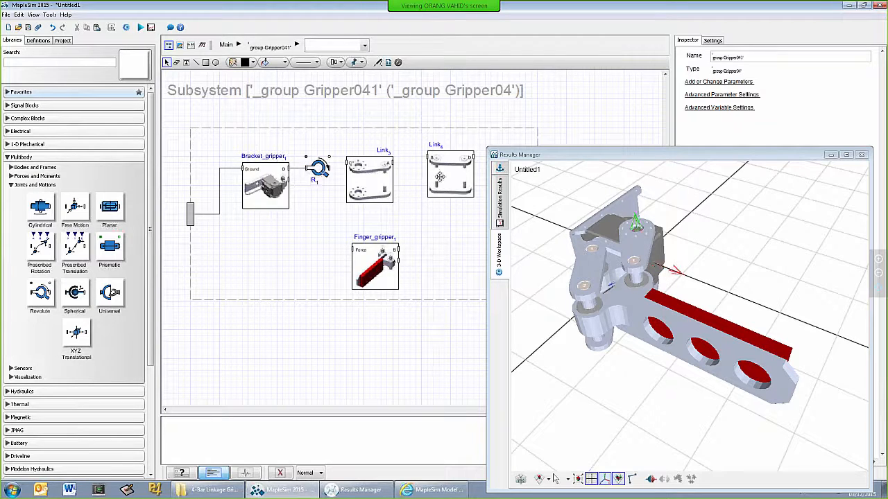
Swap Link4, flipped horizontally, into Link3's place beside the revolute joint and connect the joint to Link4's D port
left_click_drag(380, 262, 292, 257)
left_click_drag(453, 174, 372, 244)
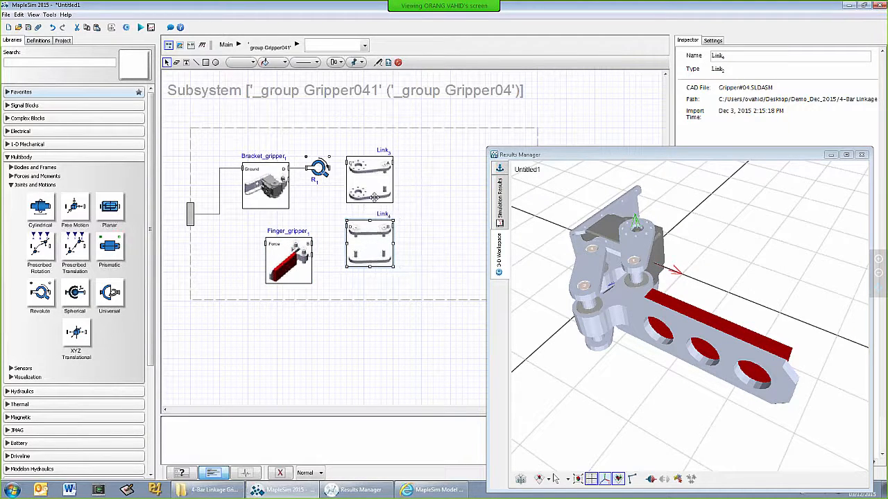
left_click_drag(361, 189, 435, 189)
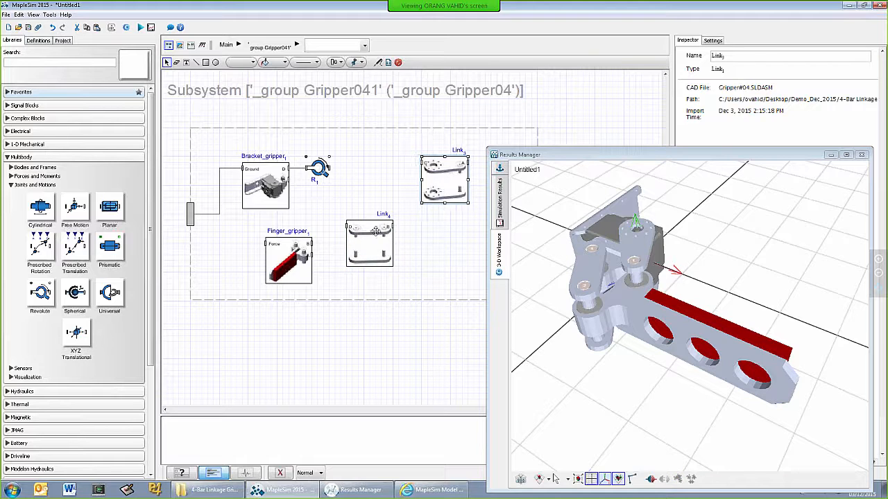
left_click_drag(375, 232, 371, 185)
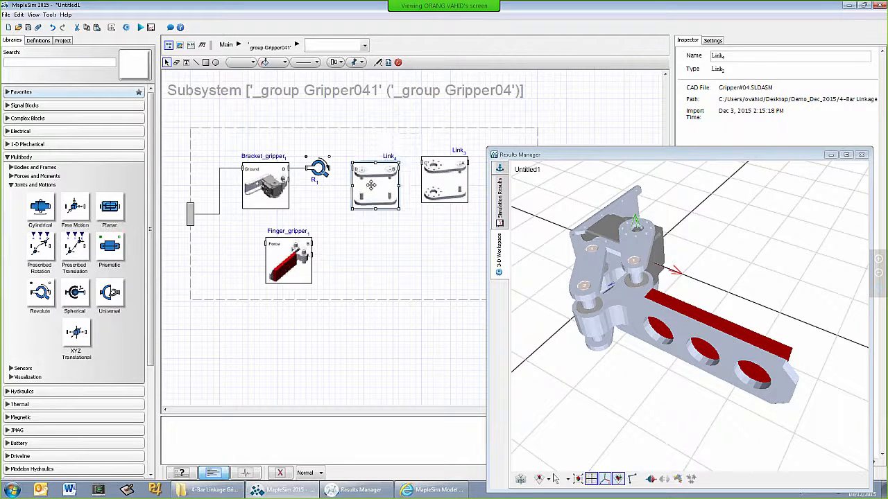
left_click(366, 241)
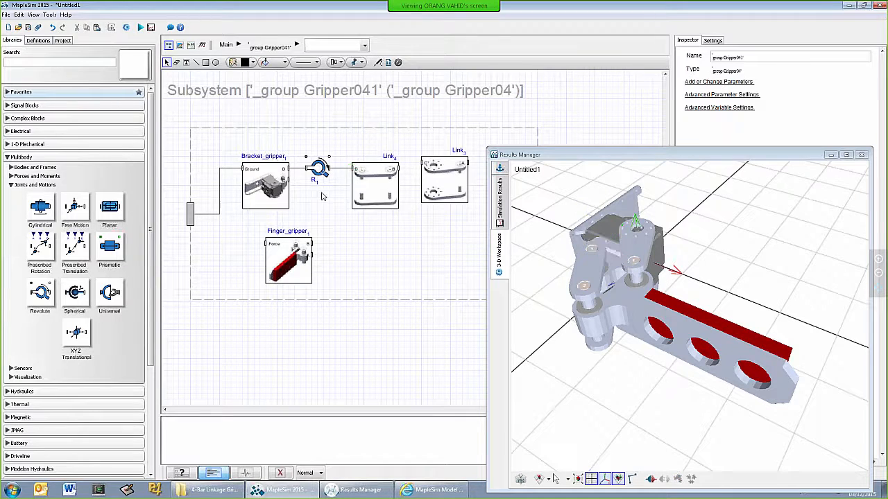
Add a second Revolute joint below the first one and connect Bracket_gripper's lower unconnected port to it
left_click_drag(281, 262, 235, 257)
left_click_drag(40, 294, 316, 219)
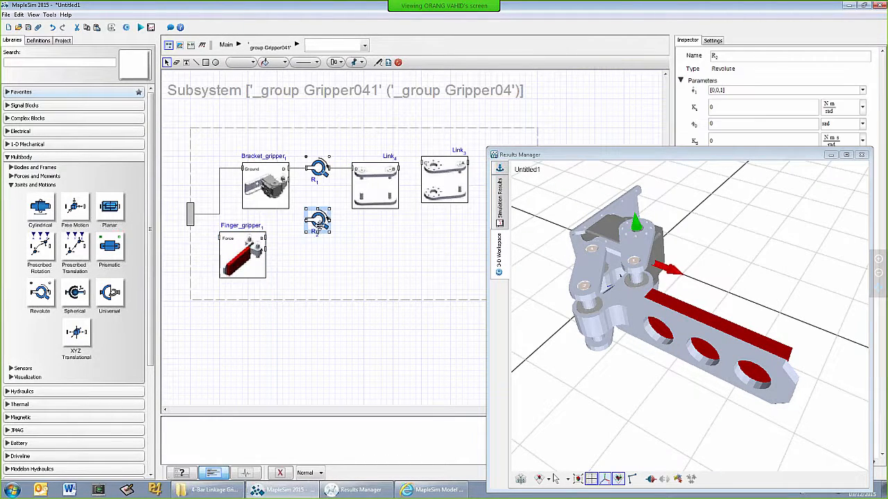
left_click(313, 279)
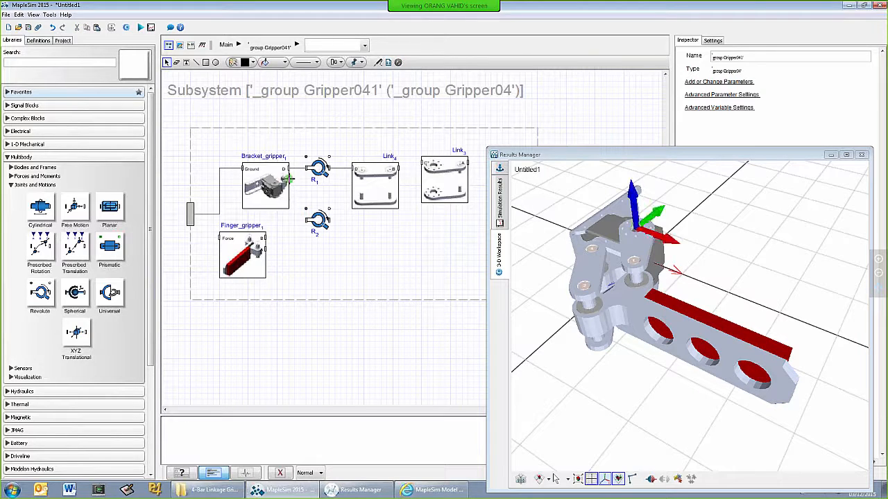
left_click_drag(288, 178, 305, 219)
Place Link3 directly below Link4 and connect the second revolute joint to Link3's C port
left_click_drag(446, 182, 441, 209)
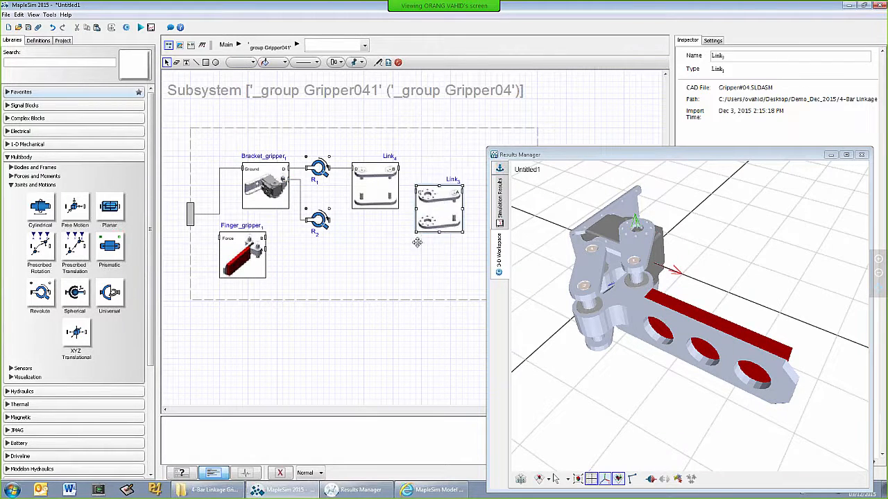
left_click_drag(417, 242, 353, 289)
left_click(329, 237)
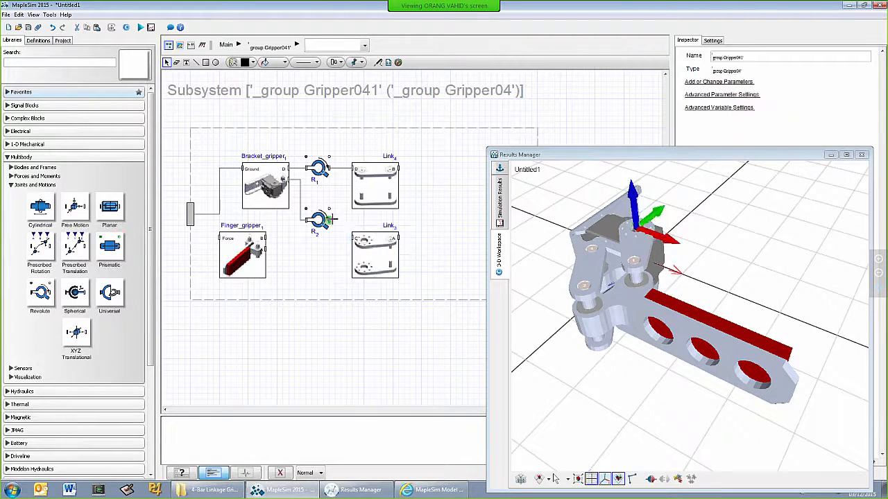
left_click_drag(332, 218, 351, 236)
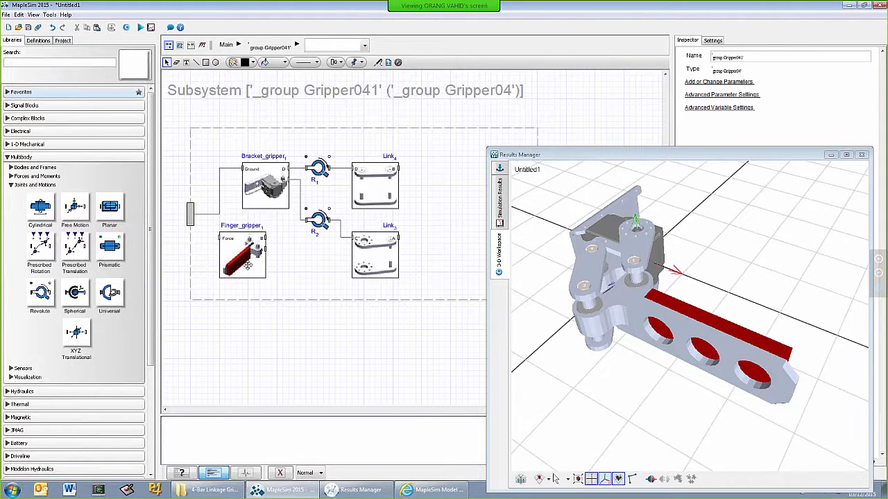
Move Finger_gripper to the far side of the two links and flip it horizontally so its linkage ports face them
left_click_drag(246, 266, 462, 221)
key("ctrl+h")
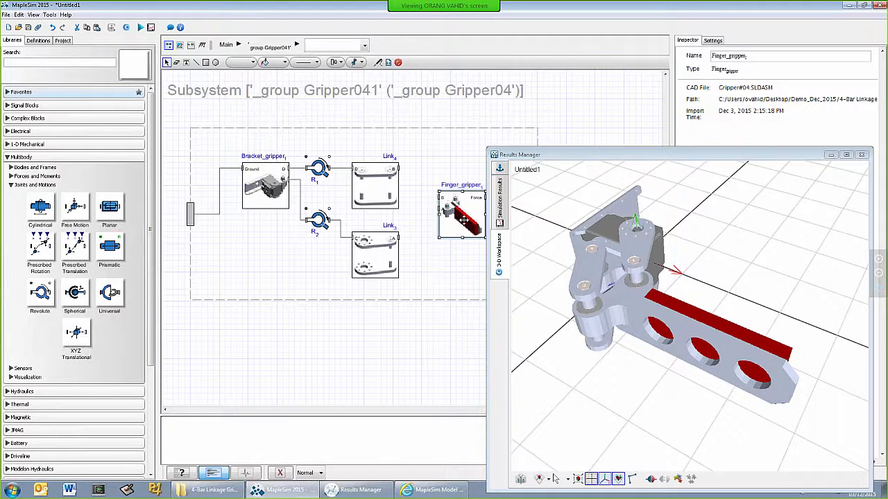
Add a Revolute joint after each link, and connect the upper joint between Link4's B port and Finger_gripper's B port
left_click_drag(39, 292, 424, 246)
left_click_drag(40, 292, 421, 171)
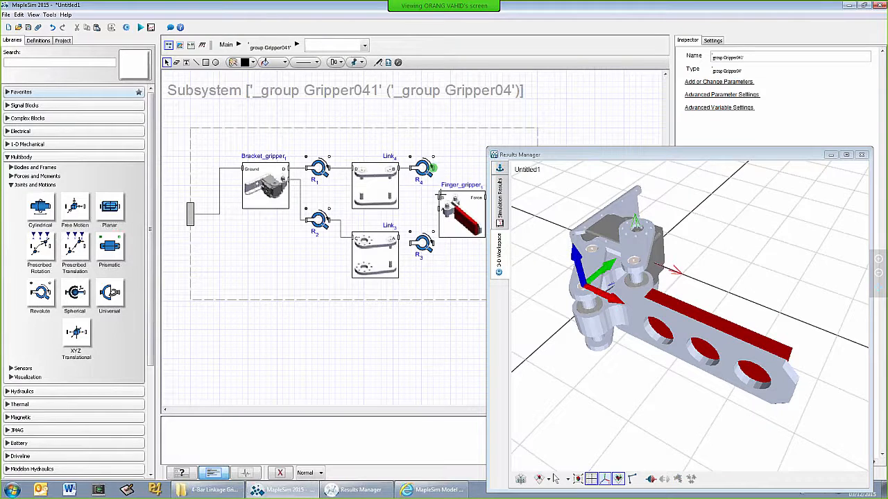
left_click(461, 216)
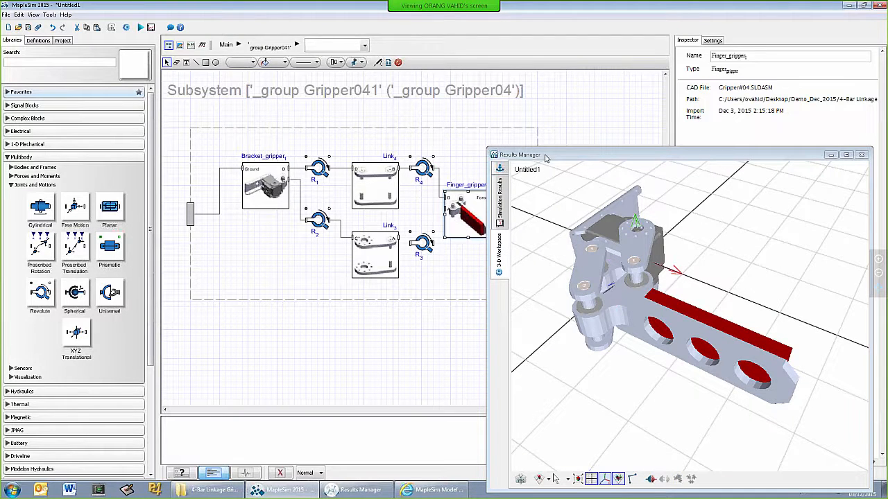
Align the lower revolute joint with Link3 and connect it between Link3's A port and Finger_gripper's A port
left_click_drag(546, 158, 576, 153)
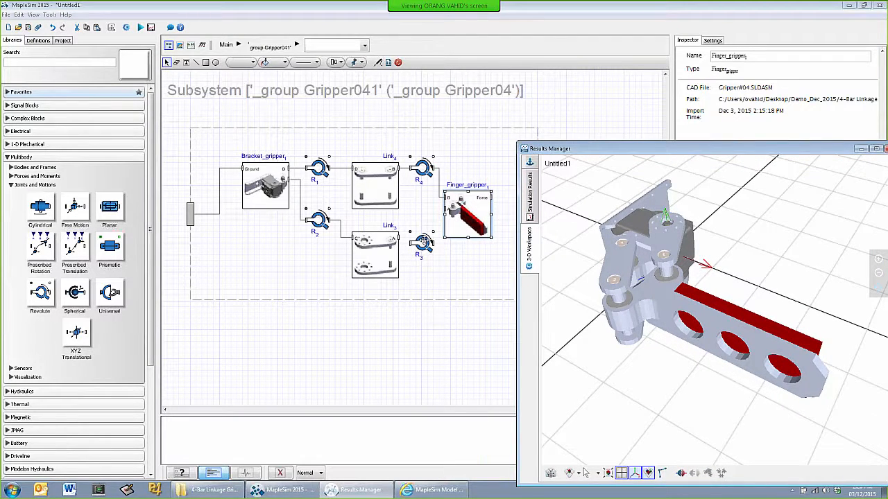
left_click_drag(425, 241, 426, 236)
left_click(416, 261)
left_click(398, 238)
left_click(411, 237)
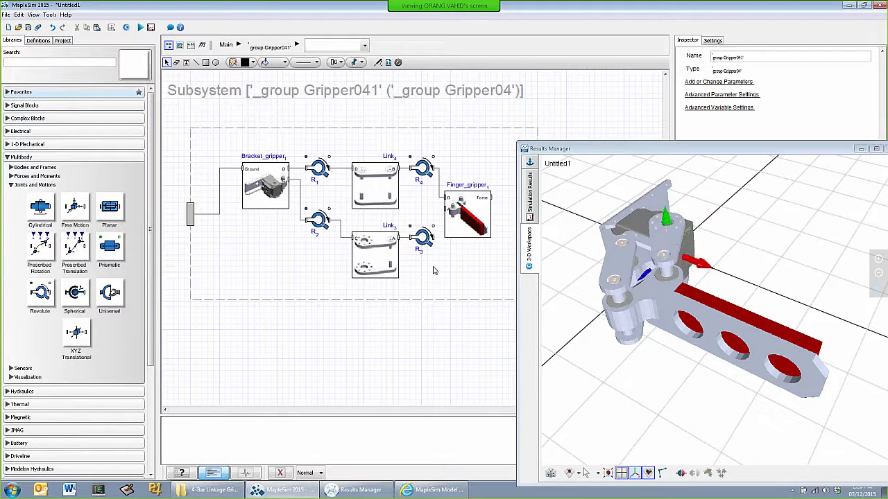
left_click_drag(464, 223, 469, 223)
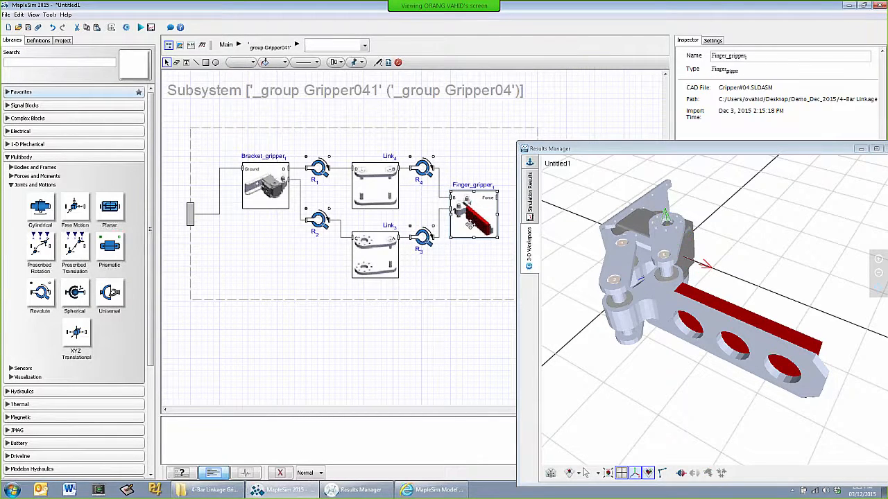
Connect Finger_gripper's Force frame to a new port on the subsystem boundary and name that port Force
left_click(457, 271)
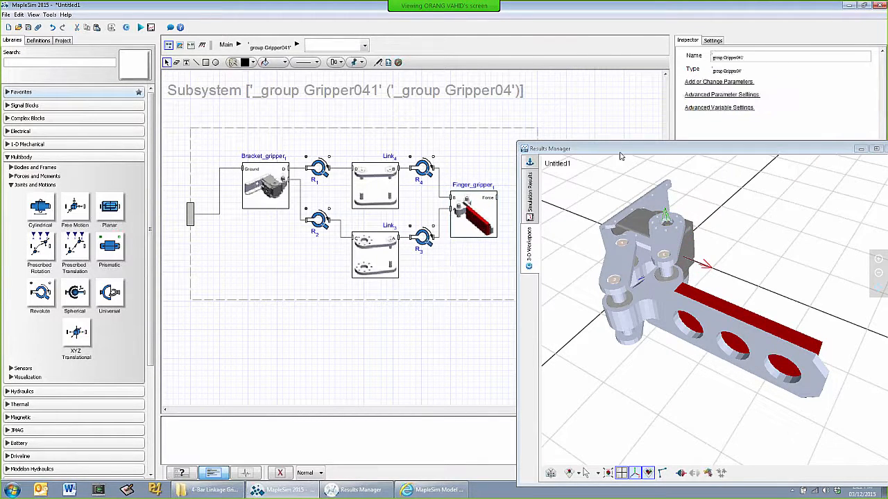
left_click_drag(621, 157, 545, 146)
left_click(785, 139)
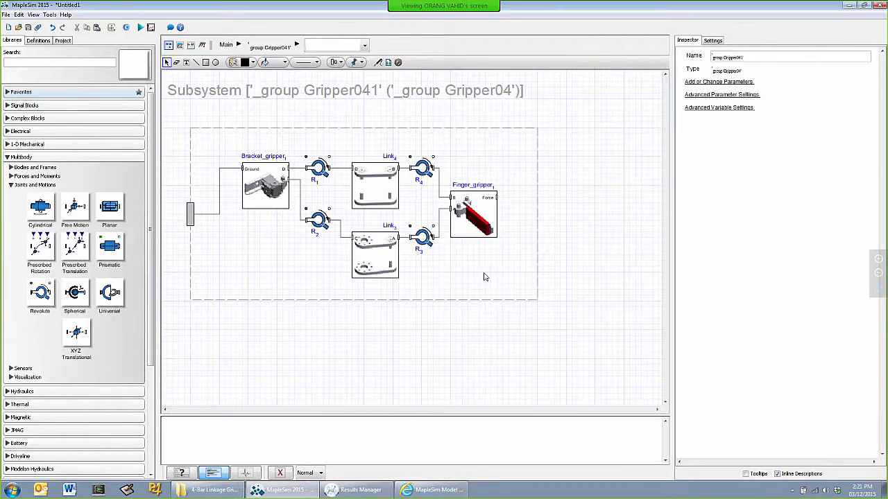
left_click_drag(507, 204, 536, 215)
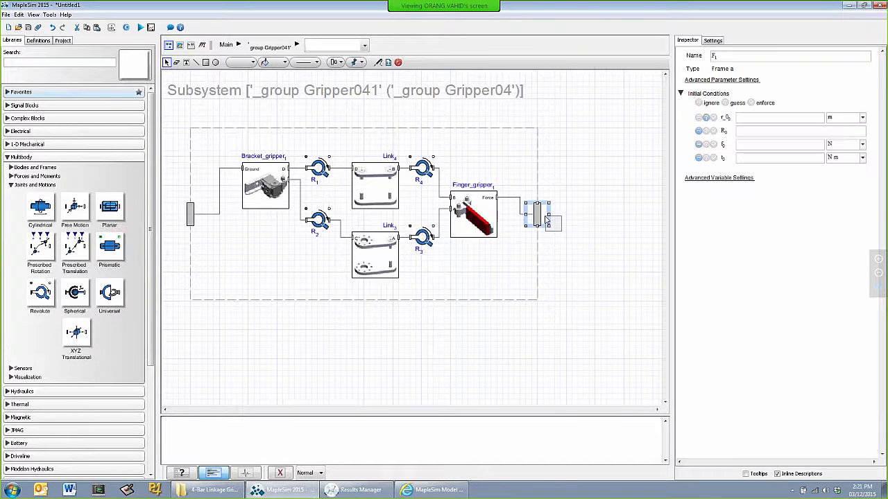
double_click(725, 59)
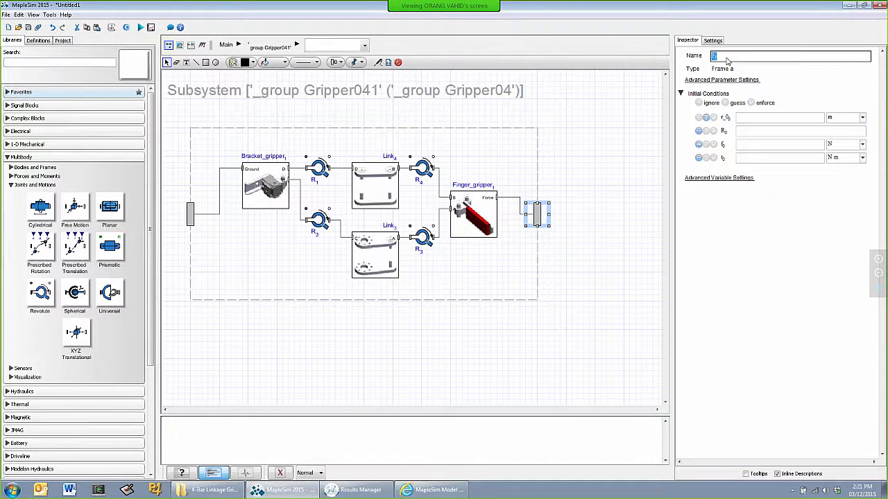
type("Fo")
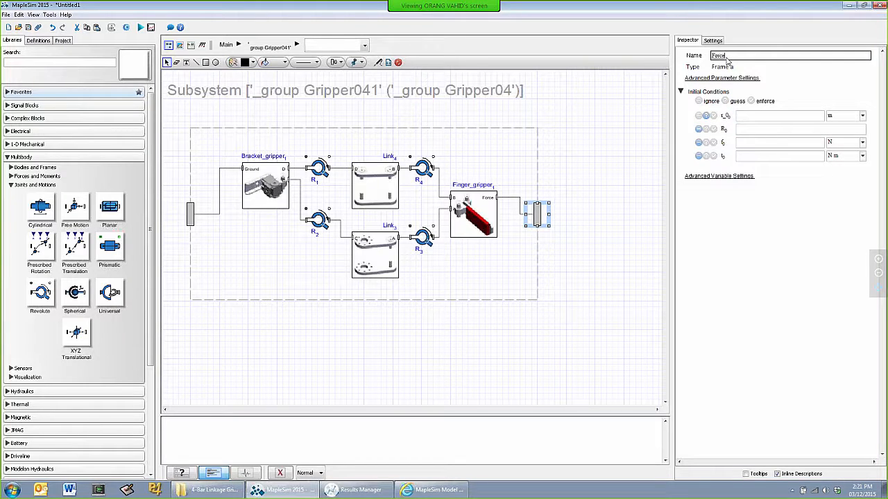
type("rce")
key("Tab")
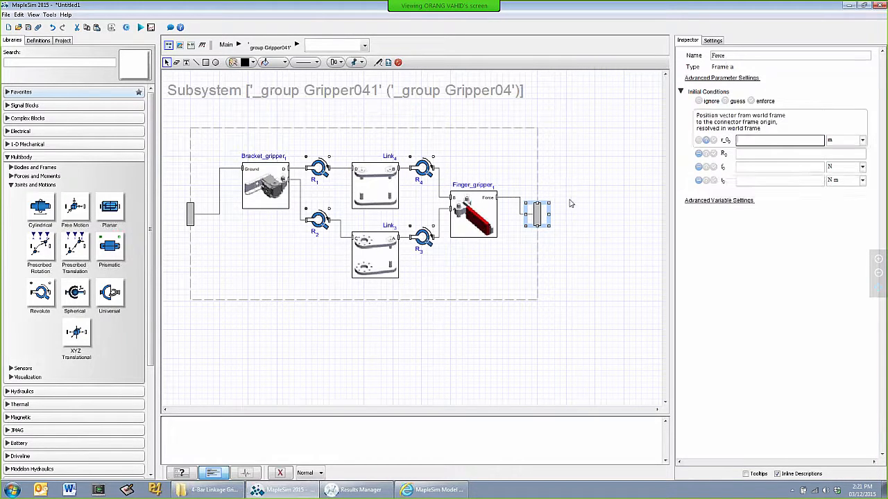
left_click(482, 276)
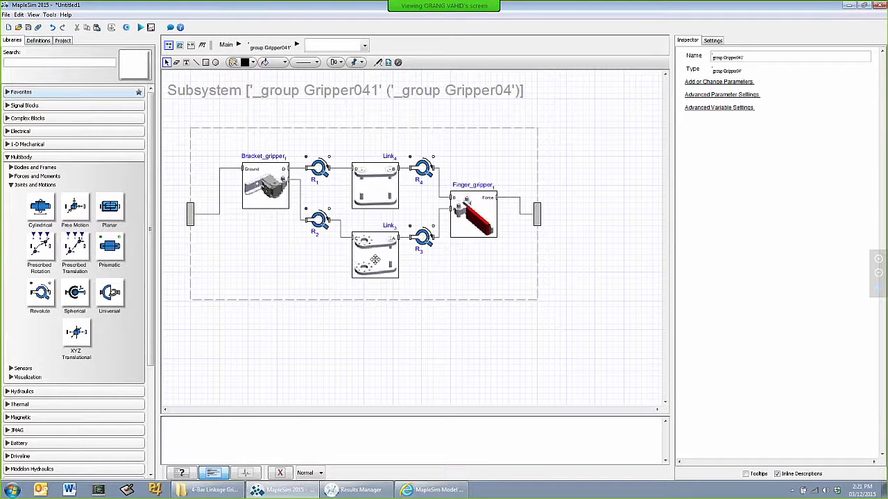
Expose the rotational flange of the lower revolute joint beside Bracket_gripper as a port on the subsystem boundary, named Motor
left_click(328, 208)
left_click(364, 126)
left_click(735, 58)
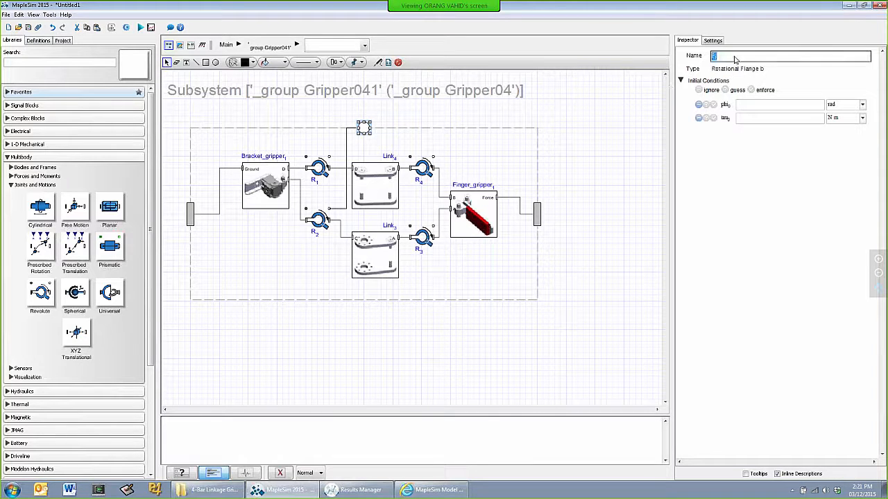
type("Motor")
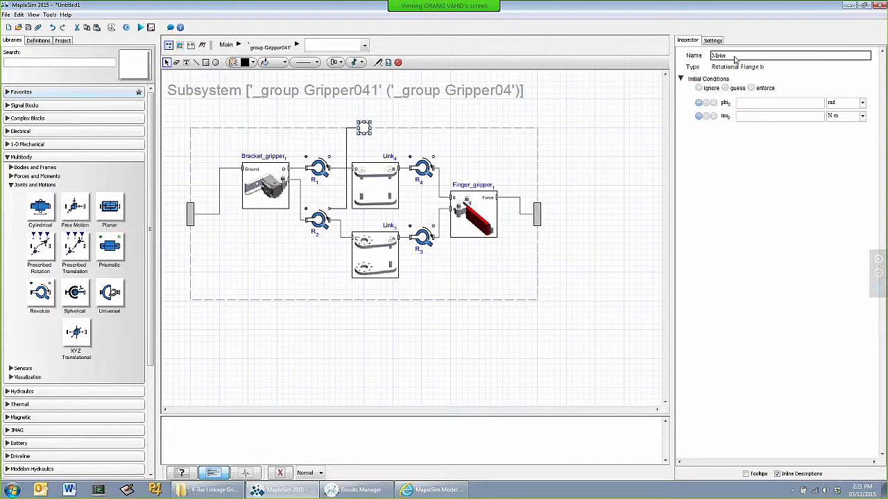
key("Tab")
left_click(593, 248)
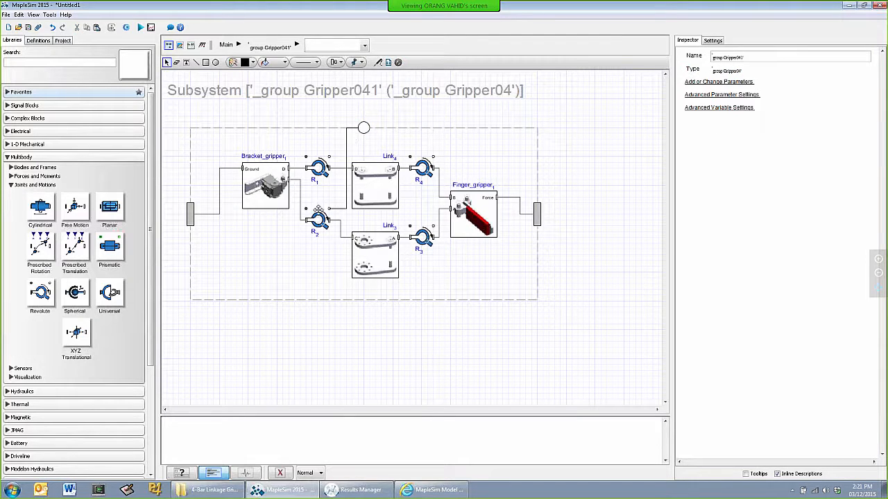
Return to the main model level, place a Fixed Frame beside the gripper subsystem and connect it to the Ground port
left_click(228, 46)
scroll(327, 183, "up", 4)
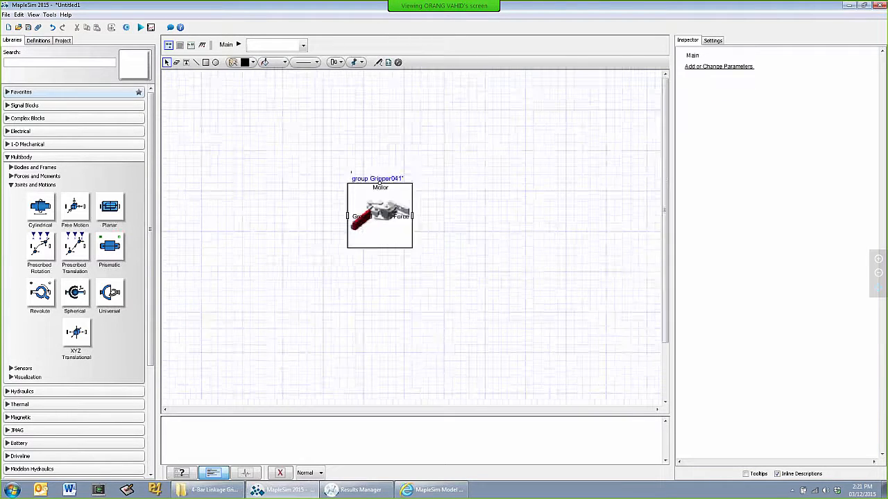
left_click_drag(440, 271, 388, 188)
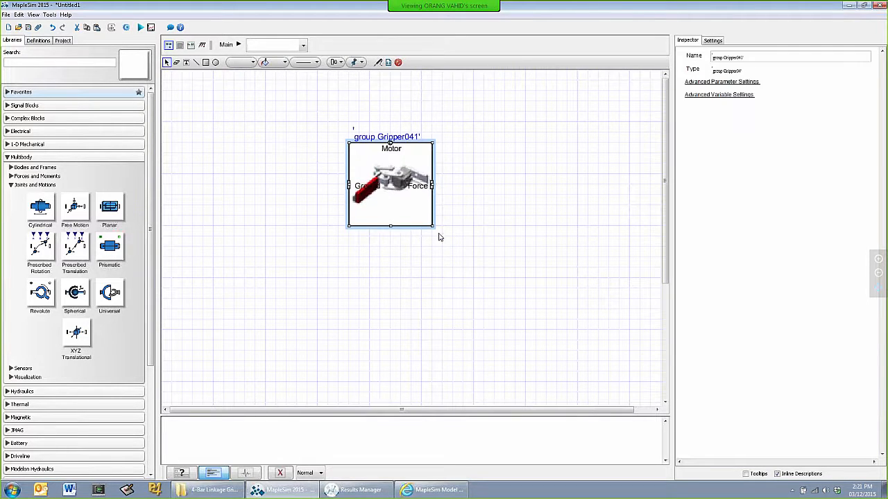
left_click(10, 167)
left_click_drag(43, 196, 246, 188)
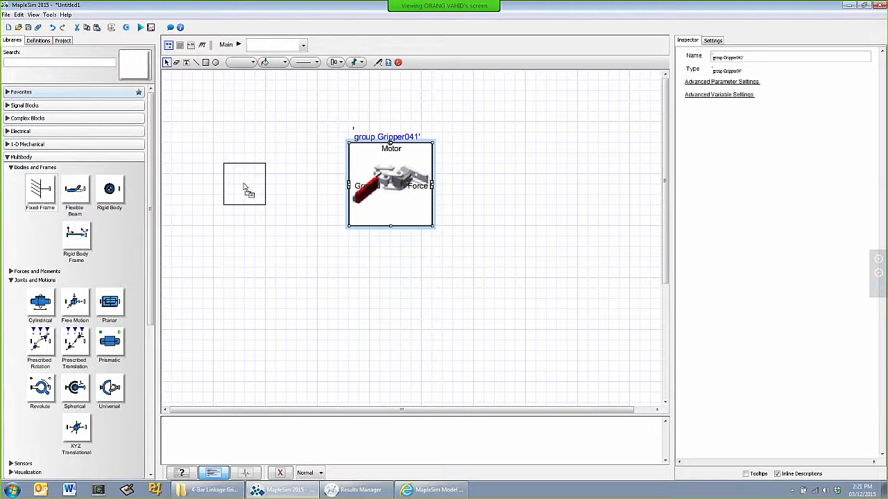
left_click(265, 184)
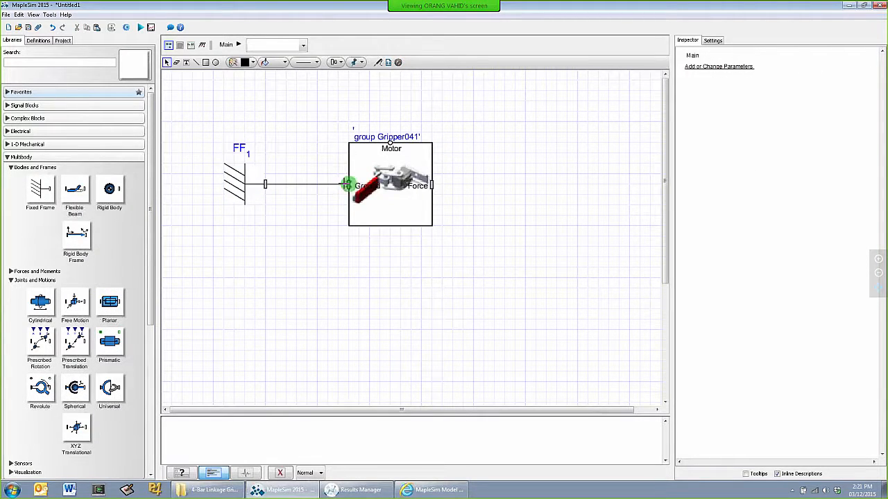
left_click(347, 184)
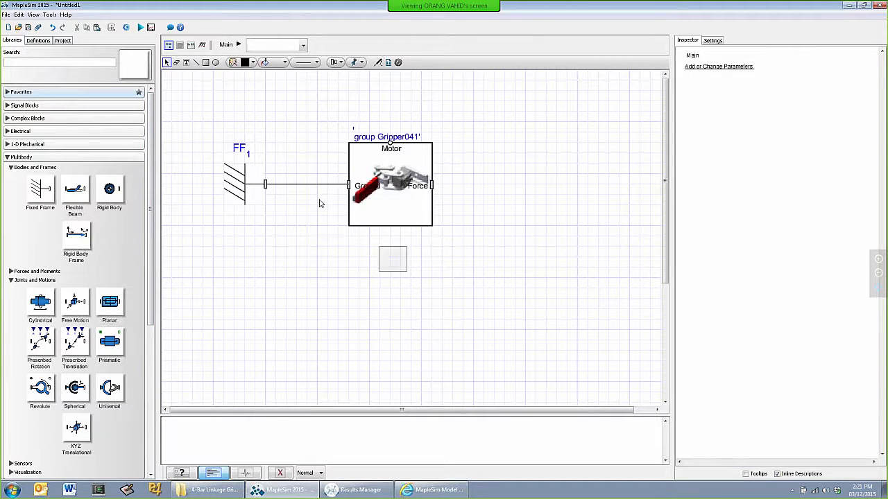
left_click_drag(319, 204, 257, 224)
left_click(325, 150)
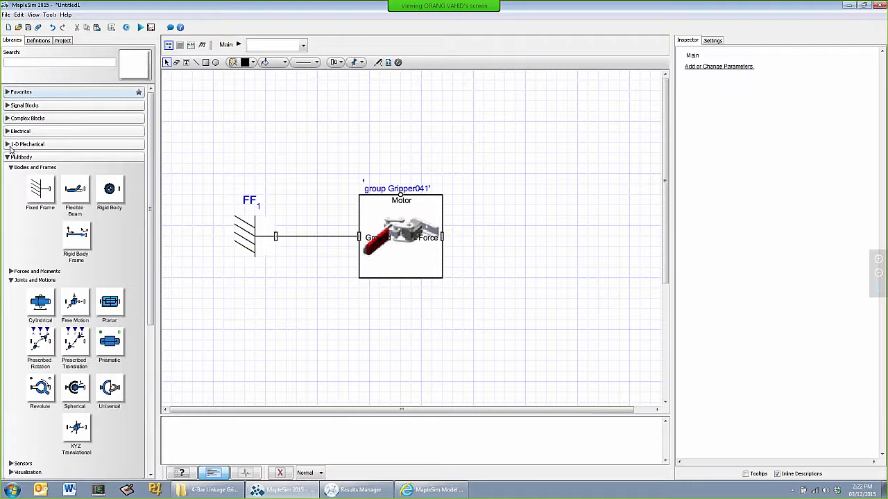
Add a 1-D rotational Position motion driver above the gripper subsystem and connect its flange to the Motor port
left_click(8, 146)
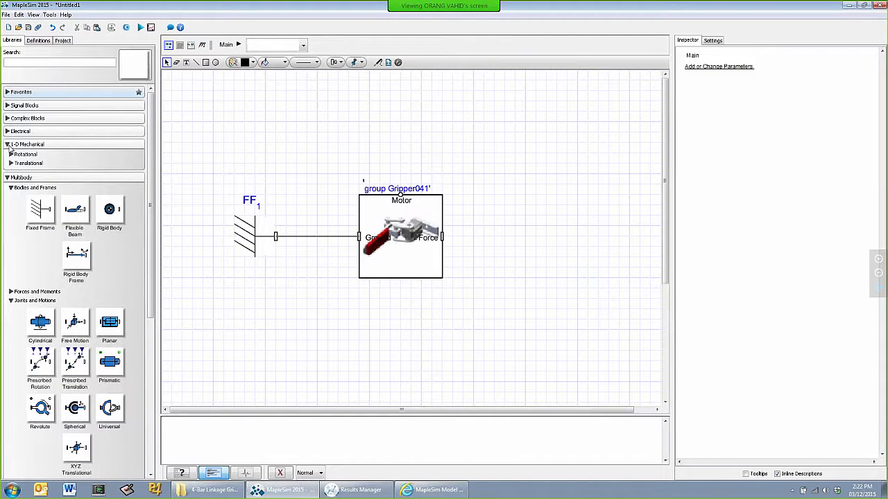
left_click(8, 131)
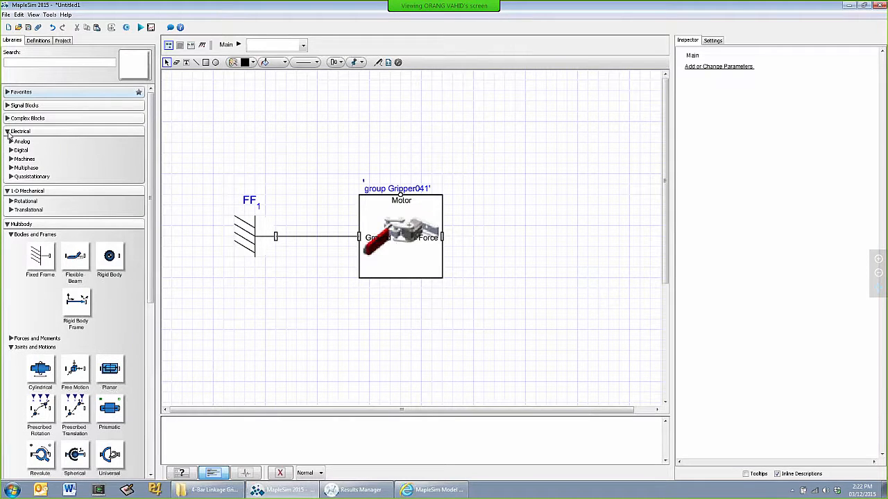
left_click(11, 210)
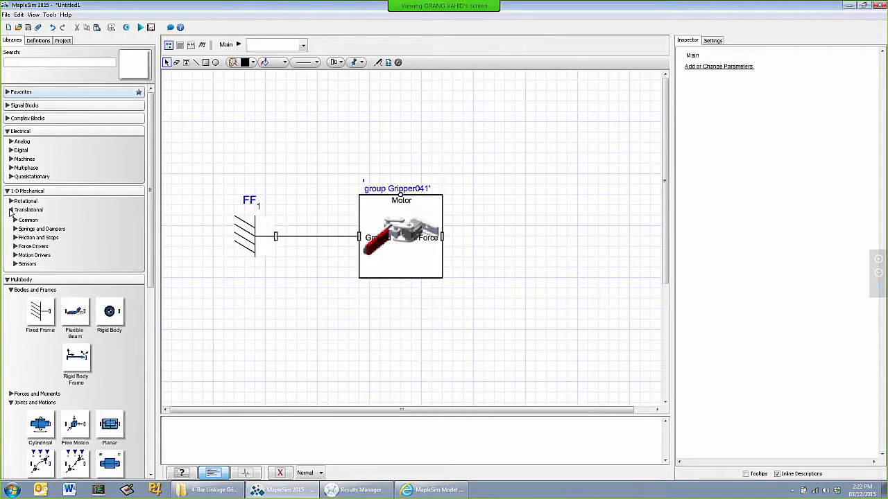
left_click(11, 210)
left_click(11, 201)
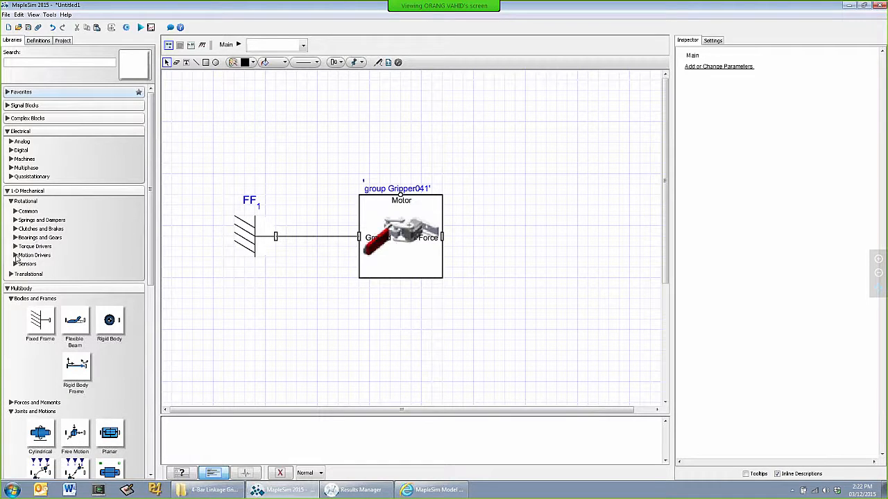
left_click(16, 256)
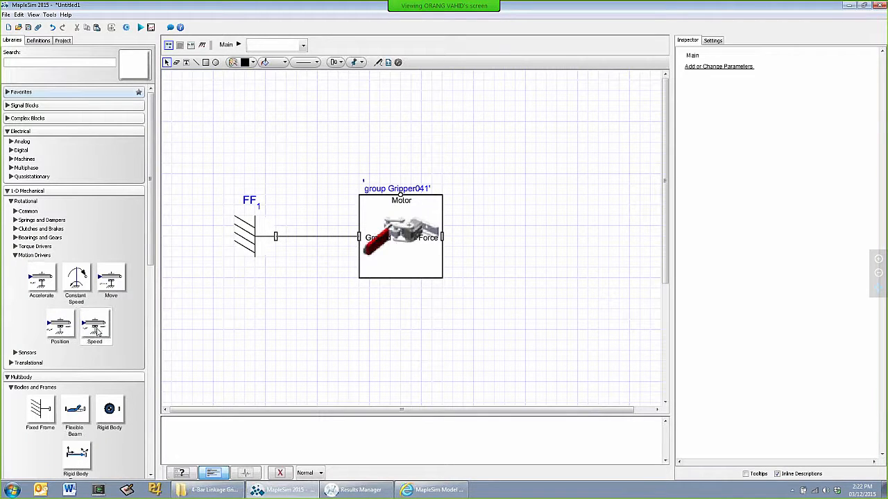
mouse_move(61, 326)
left_mouse_down()
mouse_move(348, 152)
mouse_move(401, 147)
mouse_move(400, 195)
left_mouse_up()
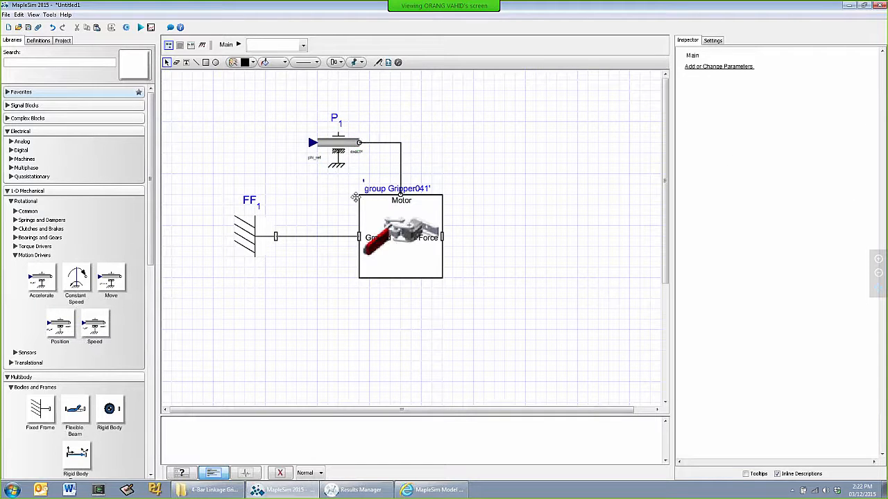
Add a Ramp real signal source and connect its output to the Position driver's phi_ref input
left_click(7, 105)
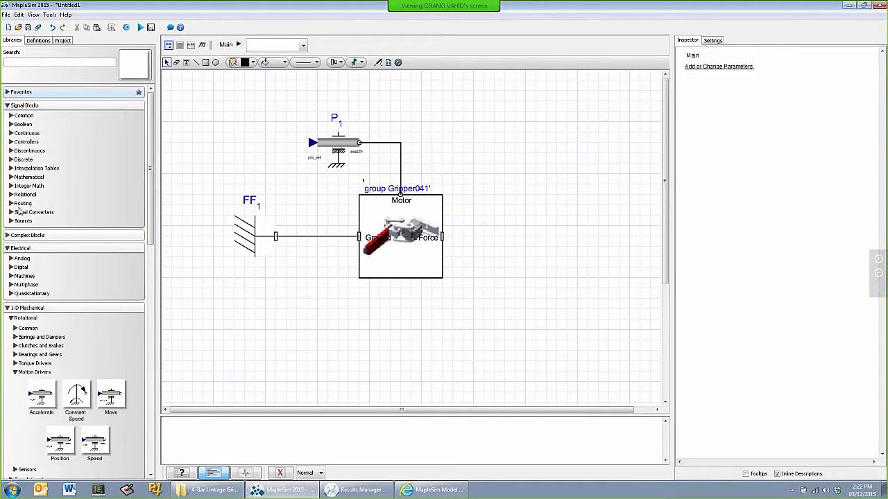
left_click(11, 221)
scroll(42, 225, "down", 1)
left_click(15, 234)
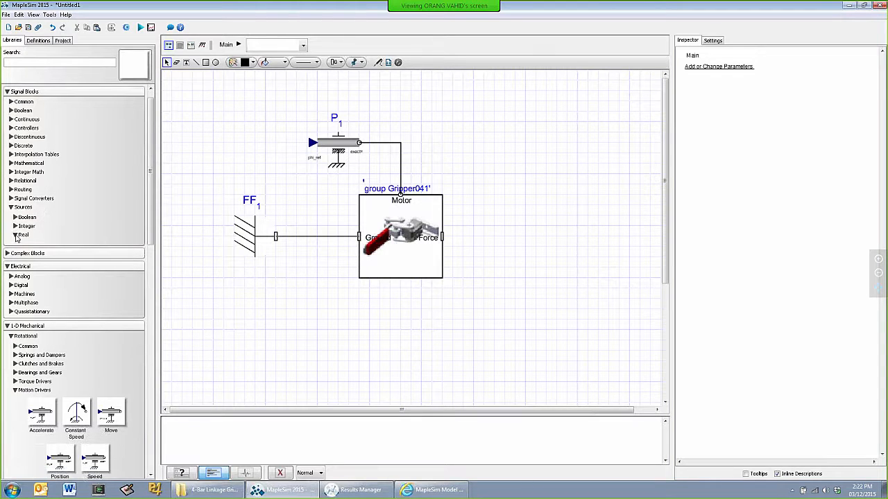
scroll(59, 235, "down", 3)
left_click_drag(76, 340, 252, 147)
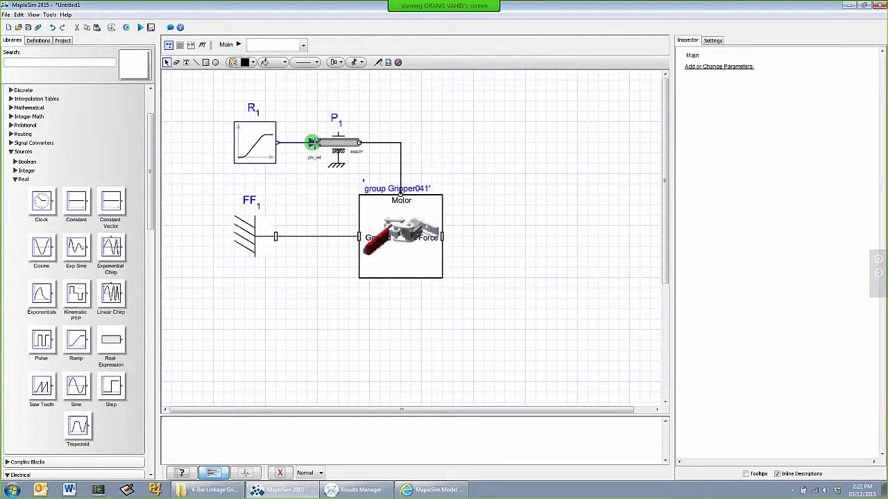
Set the Ramp's start time T0 to 1 s and enable smooth corners
left_click(251, 153)
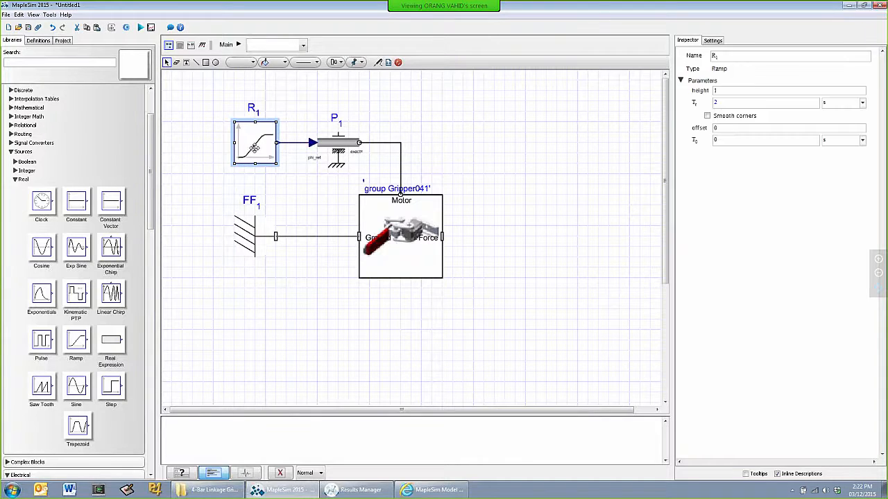
left_click(746, 139)
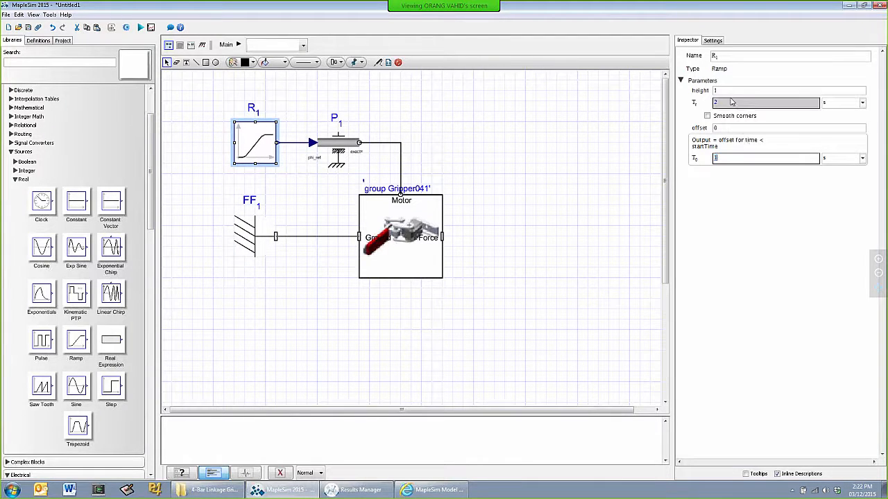
left_click(707, 117)
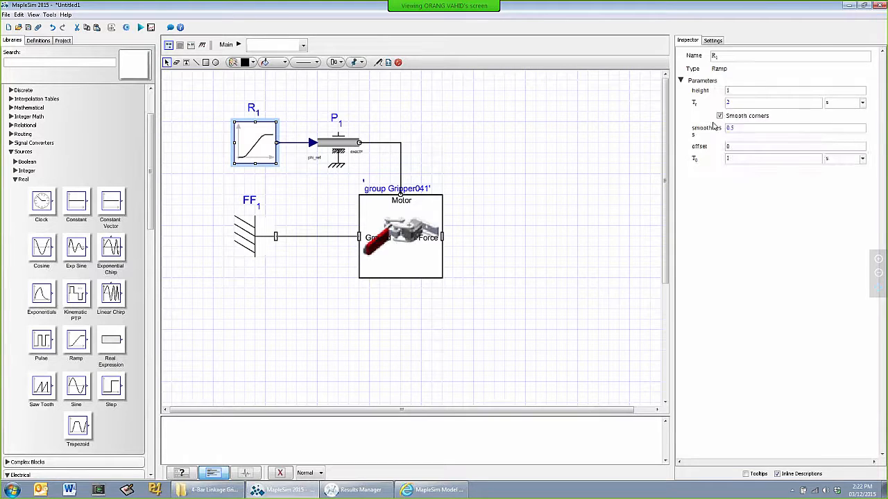
left_click(739, 130)
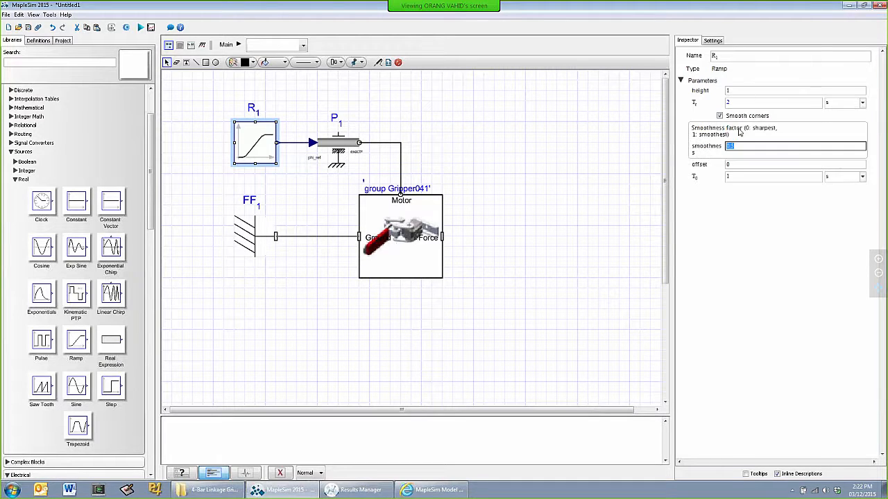
left_click(759, 200)
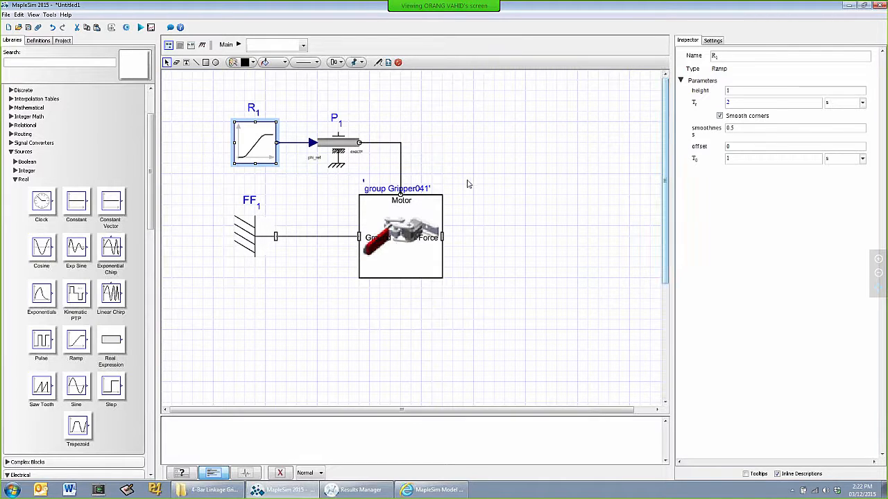
Run the simulation and enlarge its 3-D playback to fill the maximized Results Manager
left_click(140, 28)
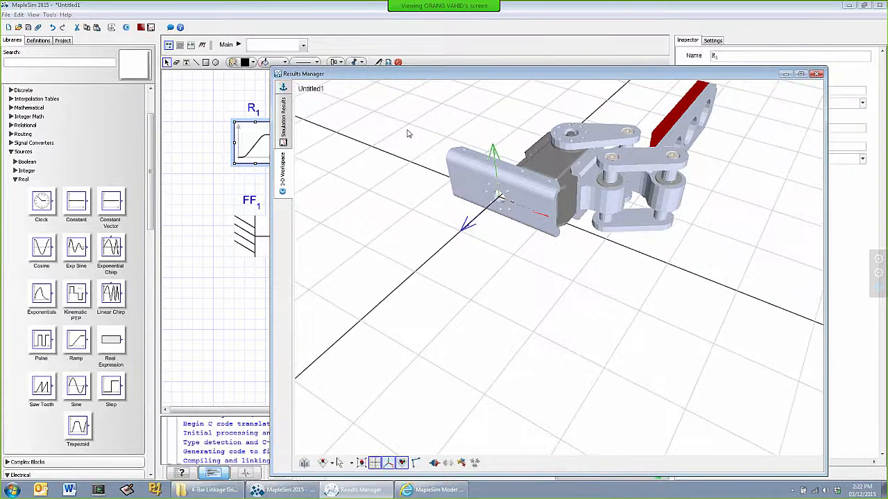
left_click_drag(458, 79, 374, 55)
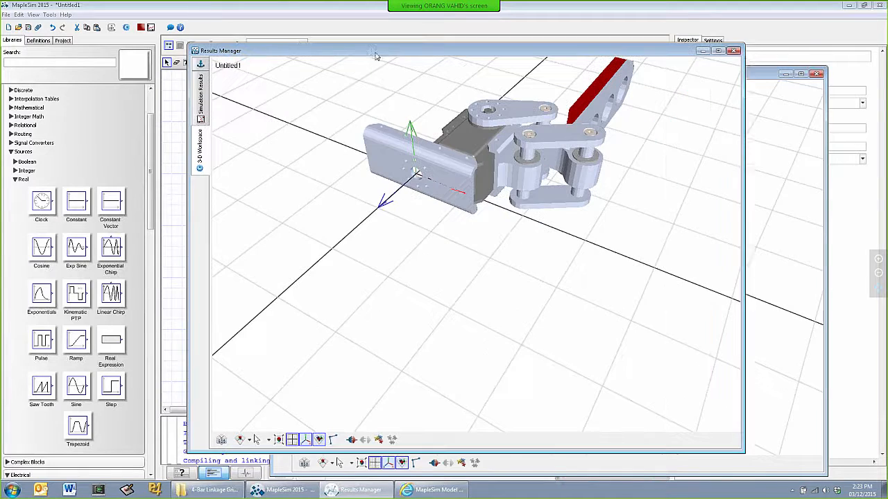
left_click_drag(510, 296, 427, 246)
scroll(427, 250, "down", 5)
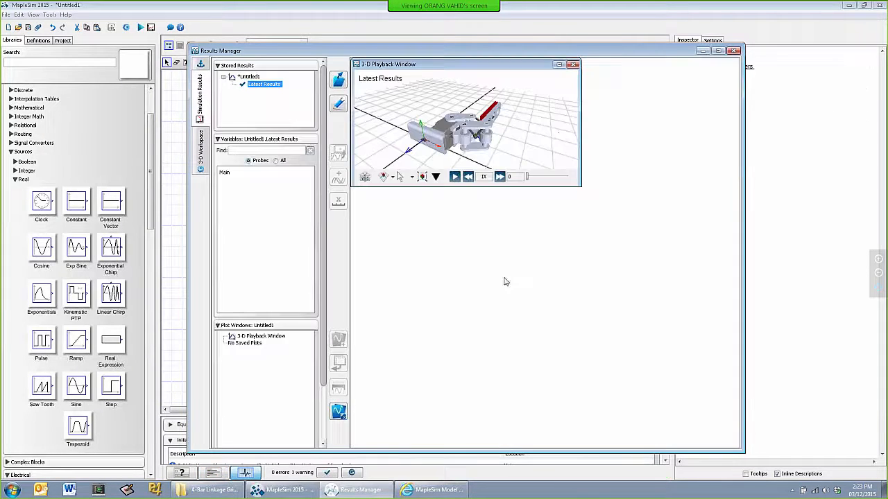
left_click(558, 64)
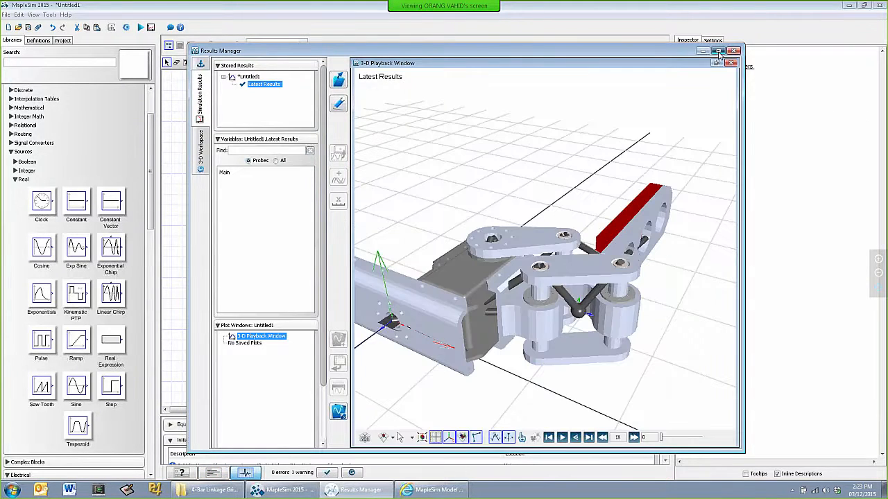
left_click(719, 51)
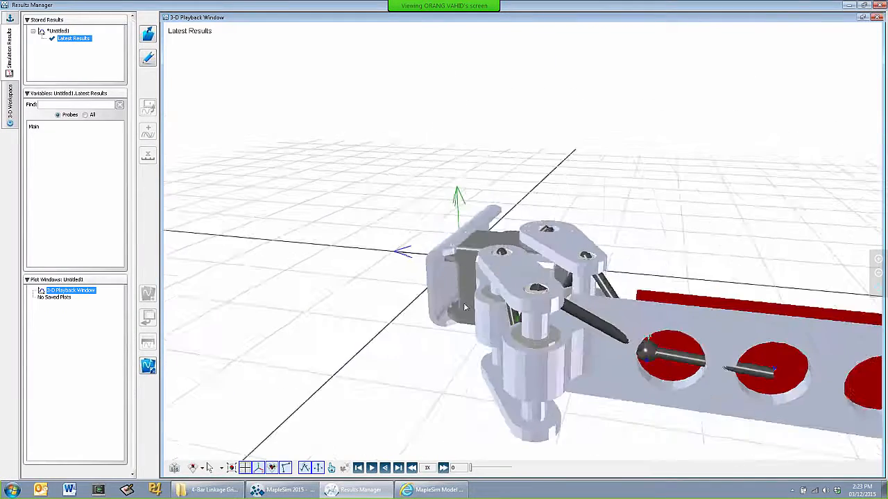
Play the one-finger gripper's 3-D motion and examine the linkage from both sides
left_click_drag(466, 307, 497, 278)
scroll(493, 272, "down", 4)
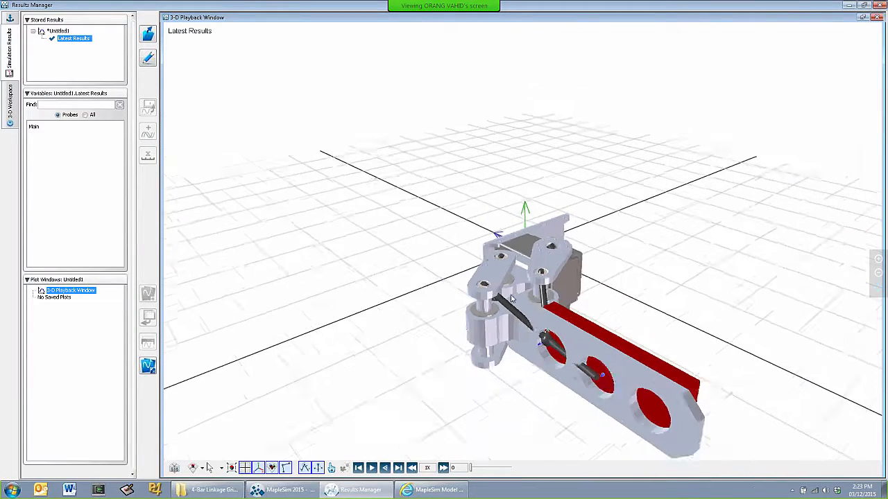
scroll(511, 298, "down", 3)
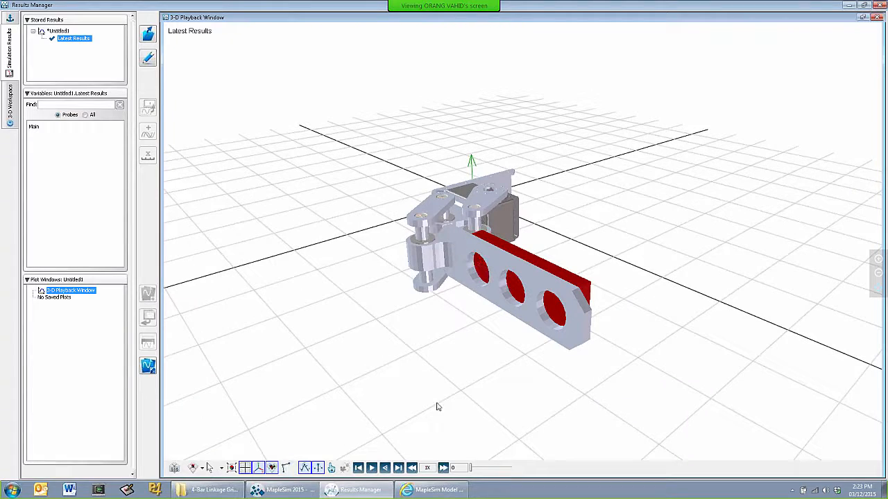
left_click_drag(465, 384, 410, 390)
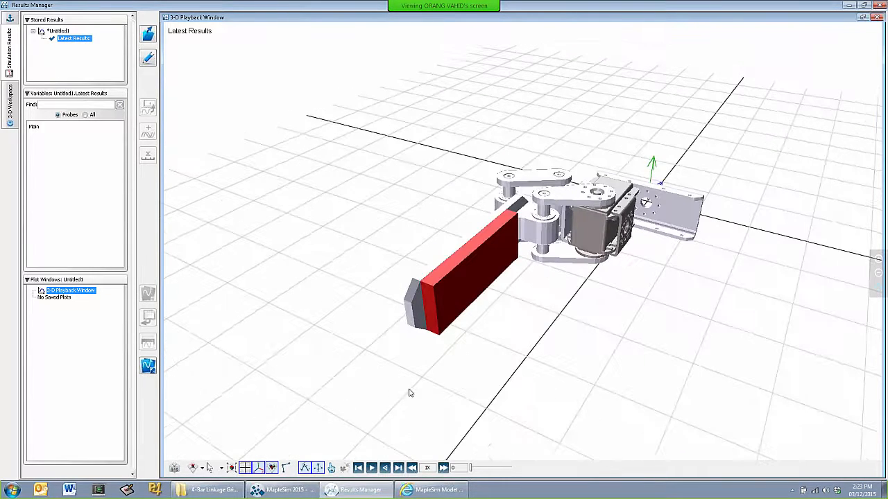
left_click(371, 467)
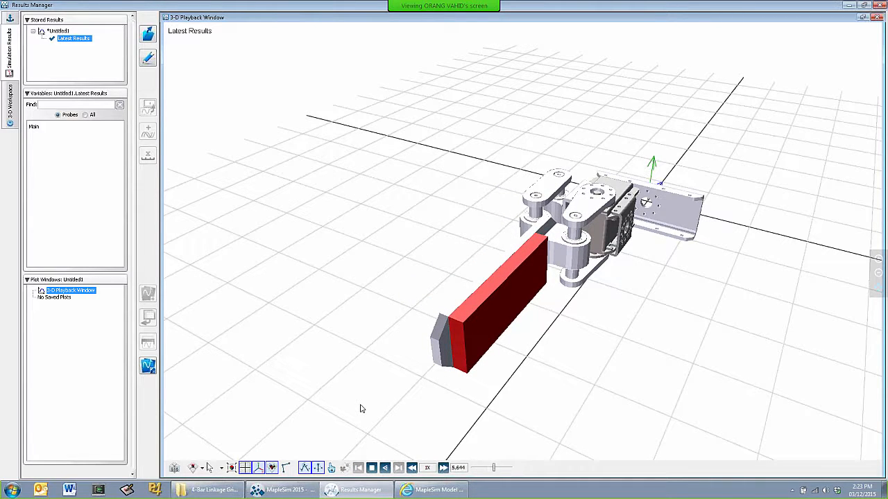
left_click_drag(415, 312, 469, 332)
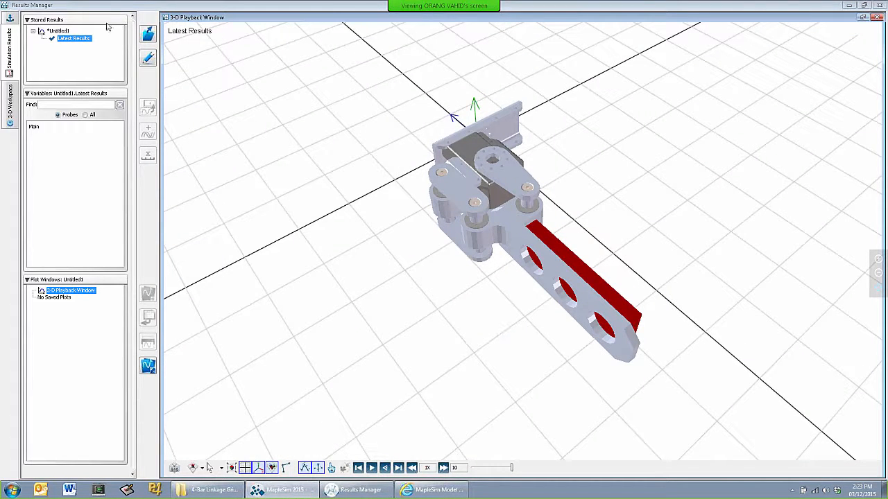
Return to the model and place a copy of the gripper subsystem directly below the original
left_click(847, 7)
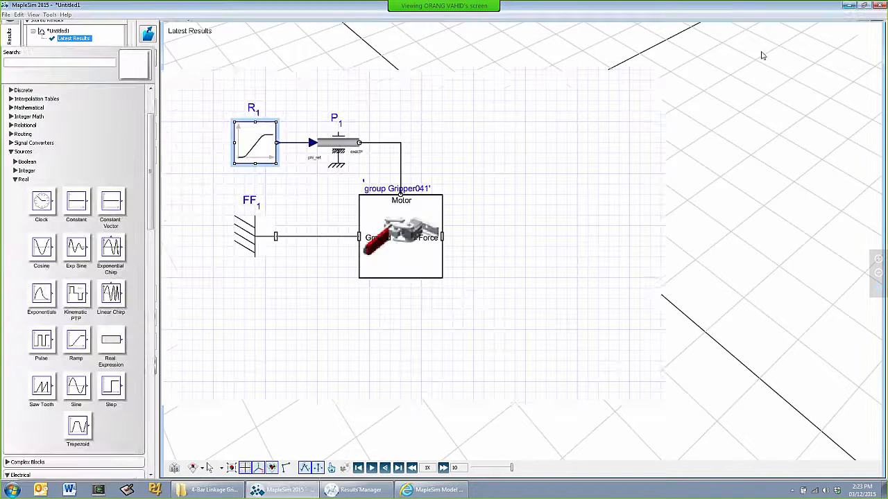
scroll(456, 275, "down", 3)
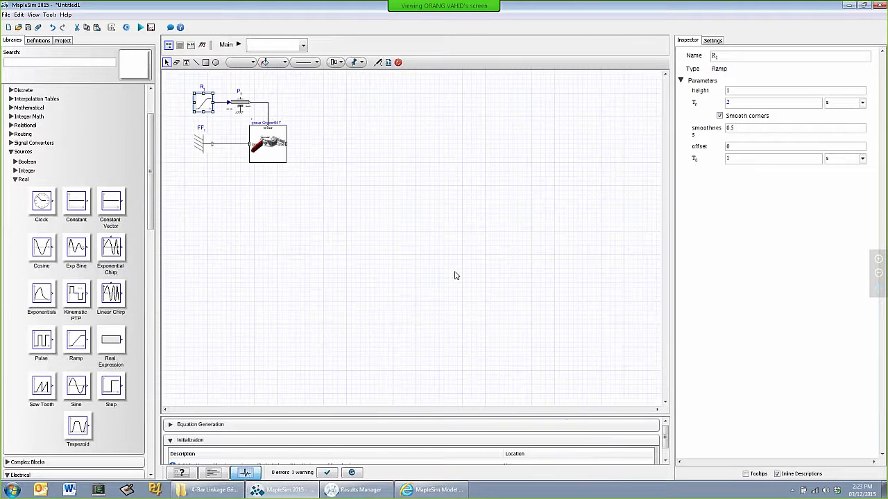
left_click(272, 144)
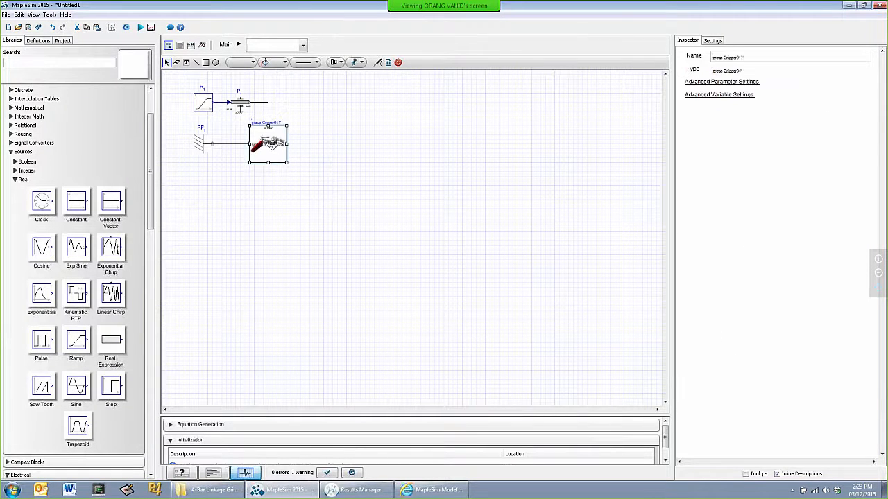
left_click(275, 208)
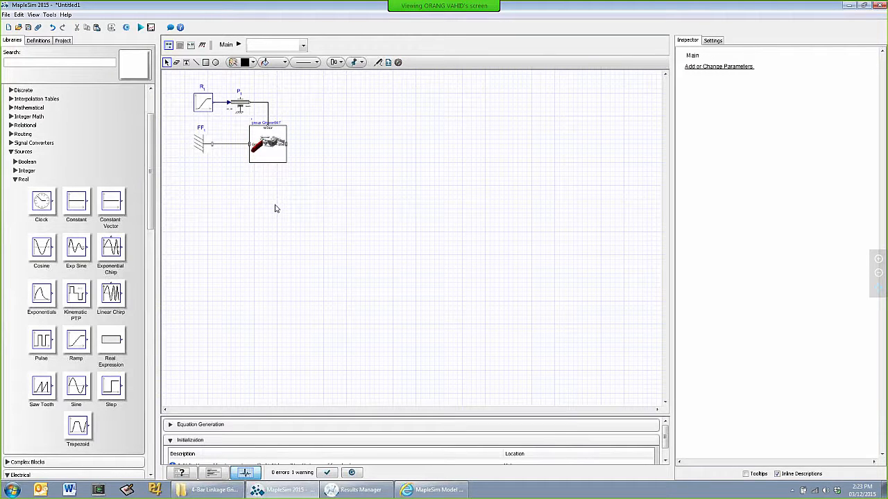
key("ctrl+v")
left_click_drag(291, 217, 265, 200)
left_click(218, 191)
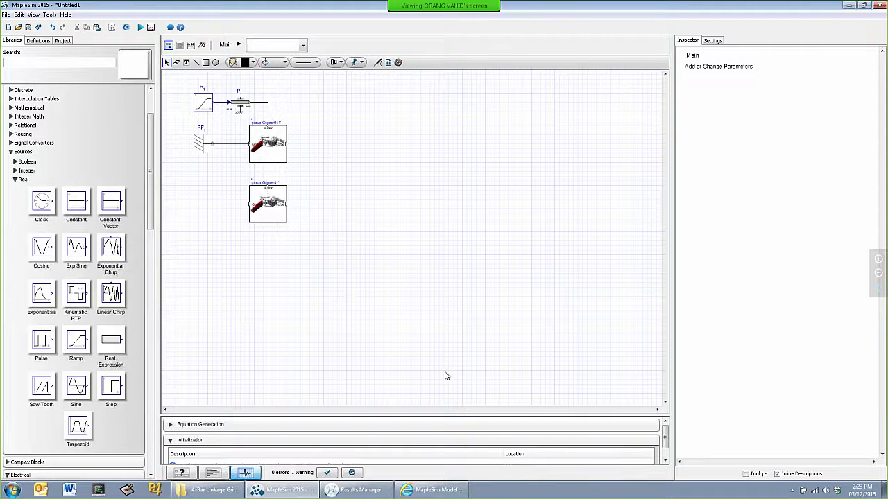
Check the finger's orientation relative to the ground axes in the 3-D playback and return to the model
left_click(344, 490)
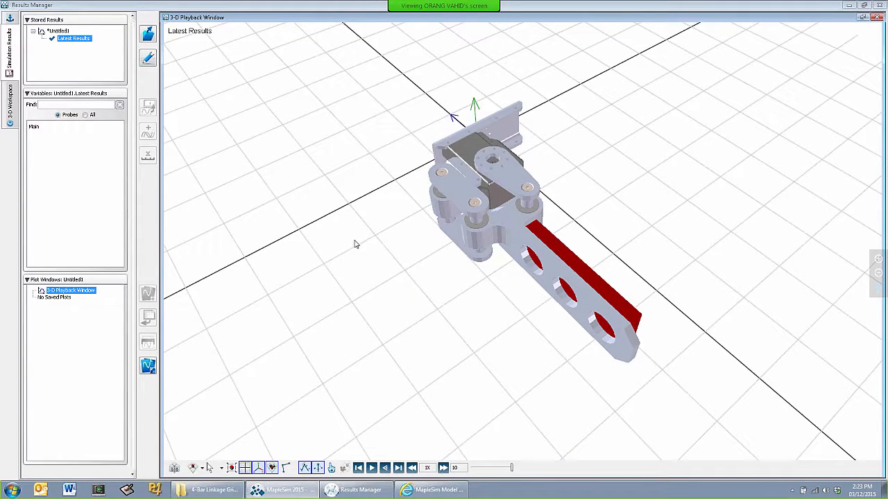
key("alt+Tab")
key("alt+shift+Tab")
key("alt+shift+Tab")
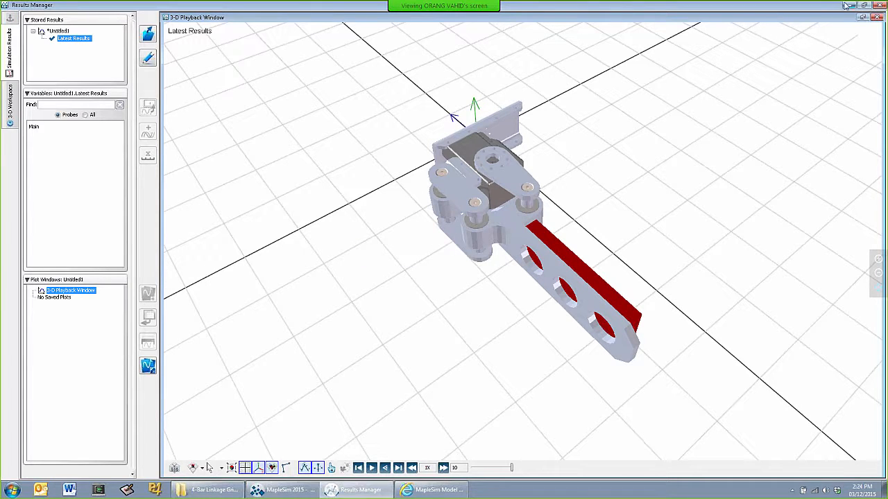
left_click(847, 6)
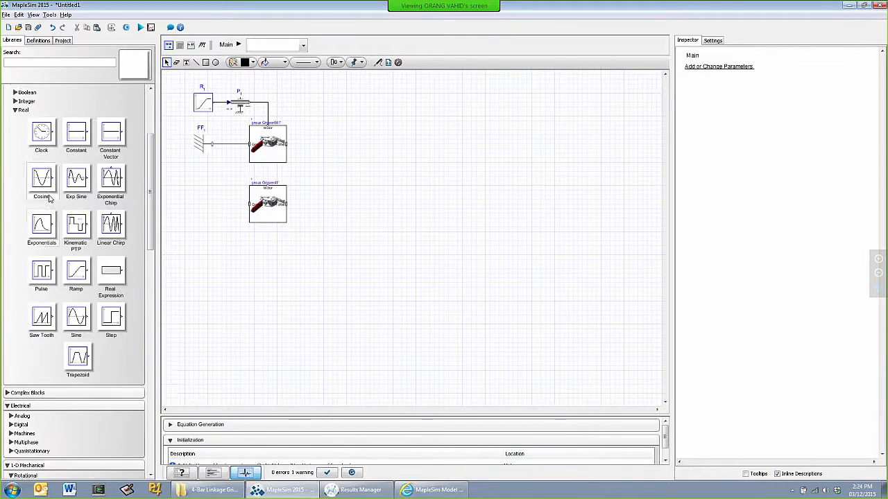
Add a multibody Rigid Body Frame beside the second gripper, connecting it between the gripper's Ground port and the fixed frame
scroll(50, 199, "down", 10)
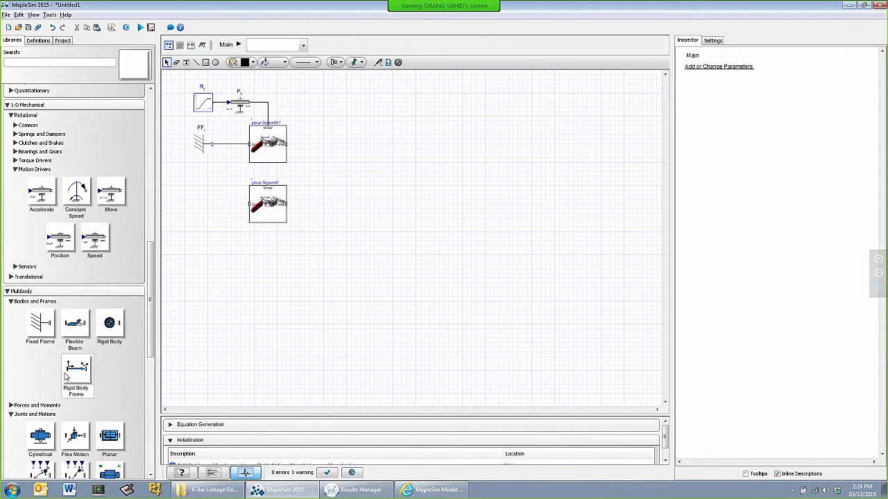
left_click_drag(77, 370, 226, 208)
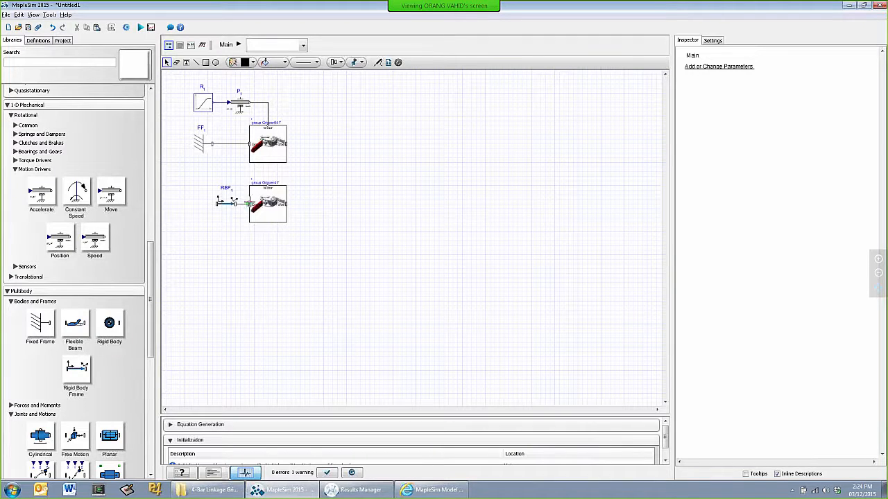
left_click(217, 202)
left_click(214, 144)
Set the Rigid Body Frame's XYZ offset to [0, 0, 0] m and its rotation angles to [0, 0, 180] deg
left_click(227, 201)
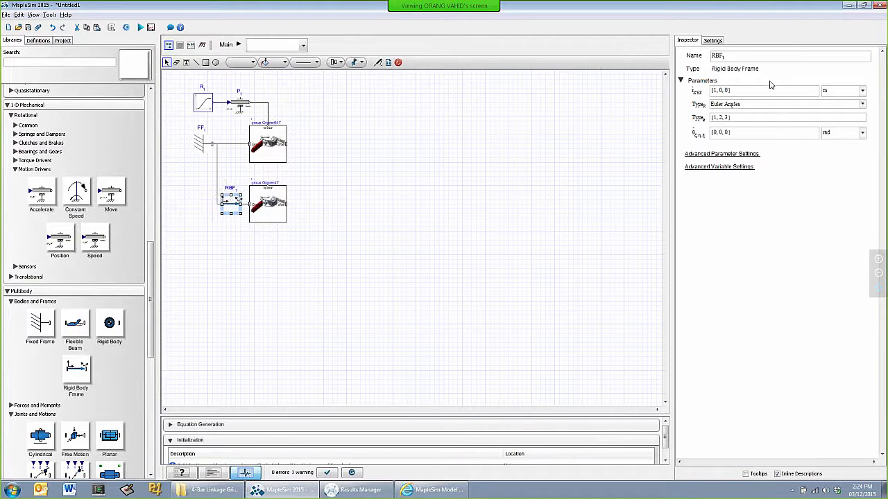
left_click(769, 90)
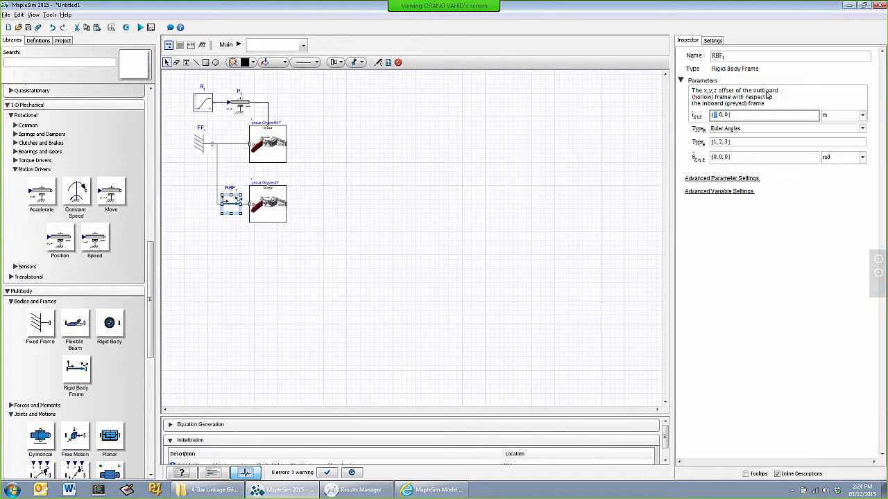
left_click(755, 158)
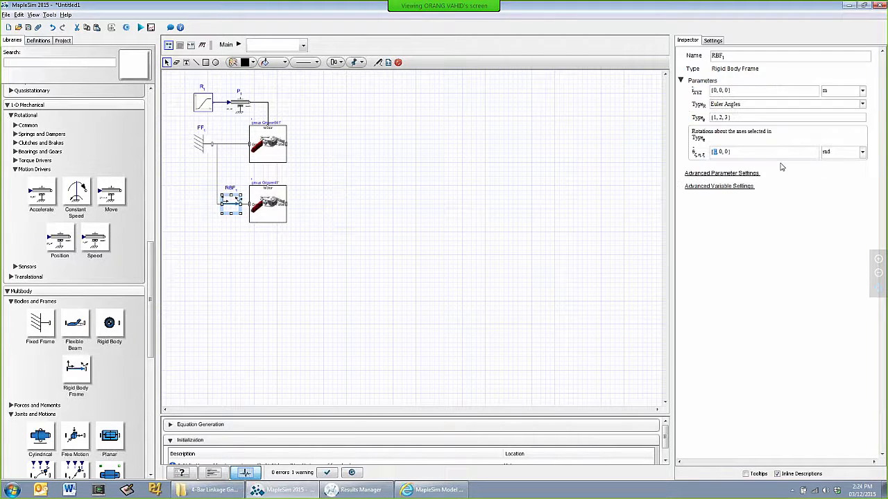
type("180")
left_click(839, 152)
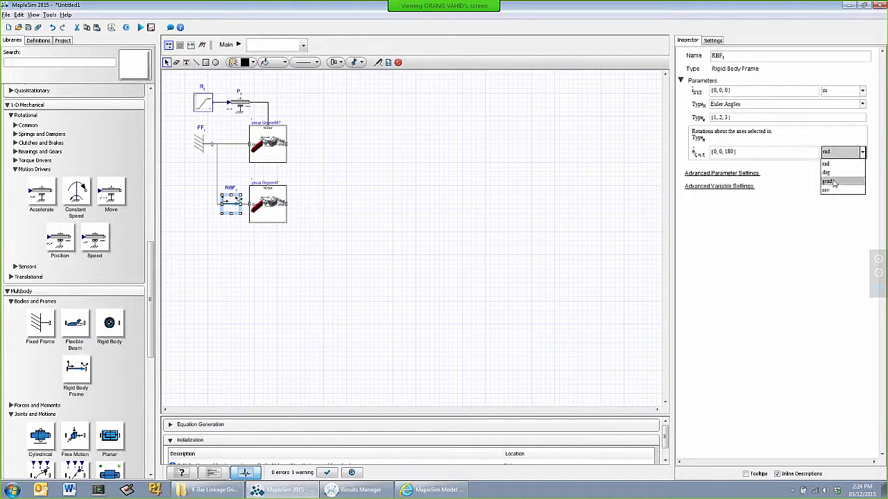
left_click(827, 172)
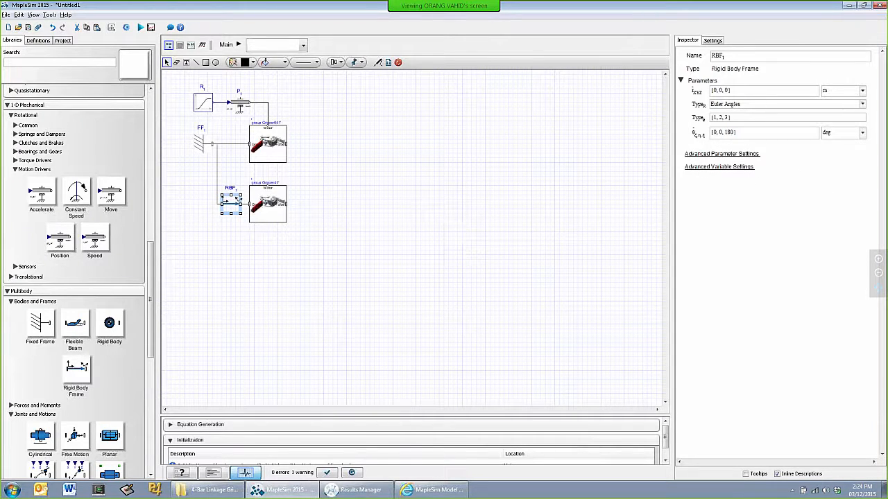
Start the simulation and move the fixed frame midway between the two grippers, straightening its connection lines
left_click(347, 492)
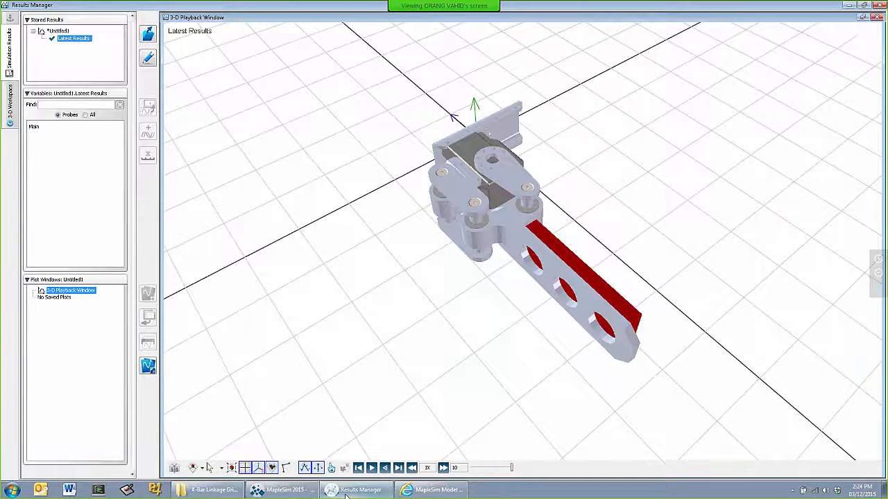
left_click(347, 492)
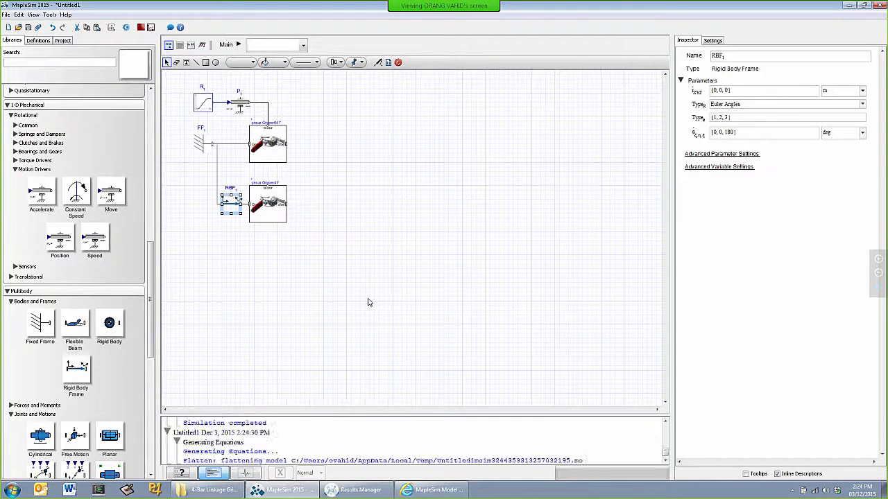
left_click_drag(200, 144, 195, 166)
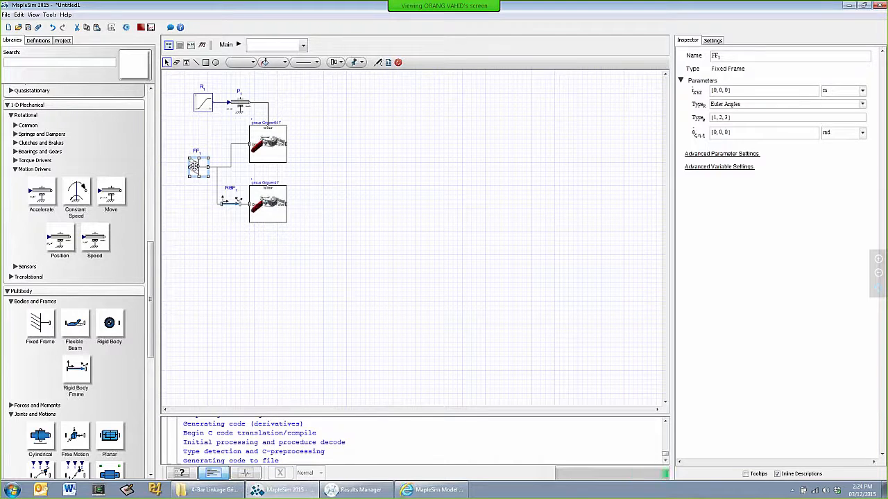
left_click(347, 188)
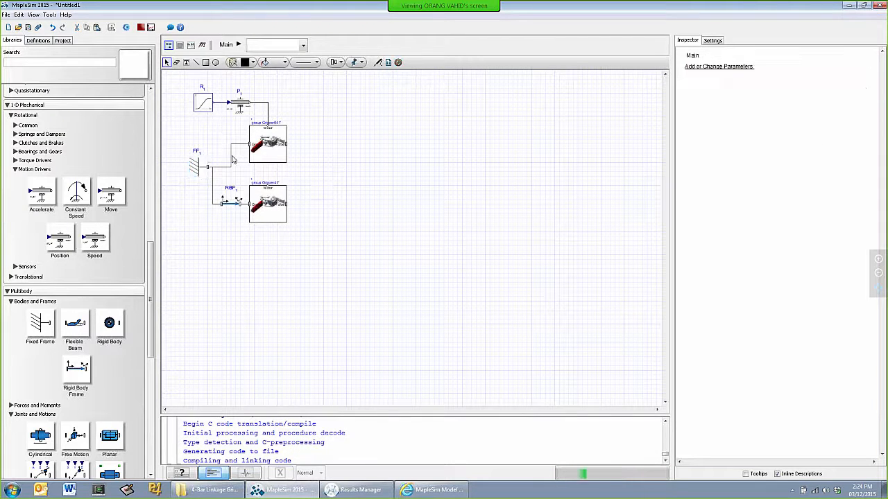
left_click_drag(231, 158, 213, 155)
left_click(369, 207)
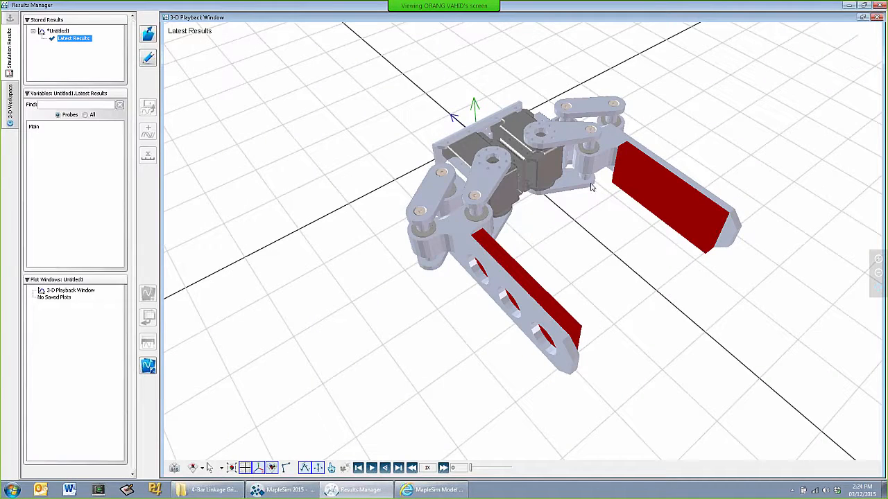
Play the 3-D motion of the two-finger gripper and return to the model
left_click(371, 468)
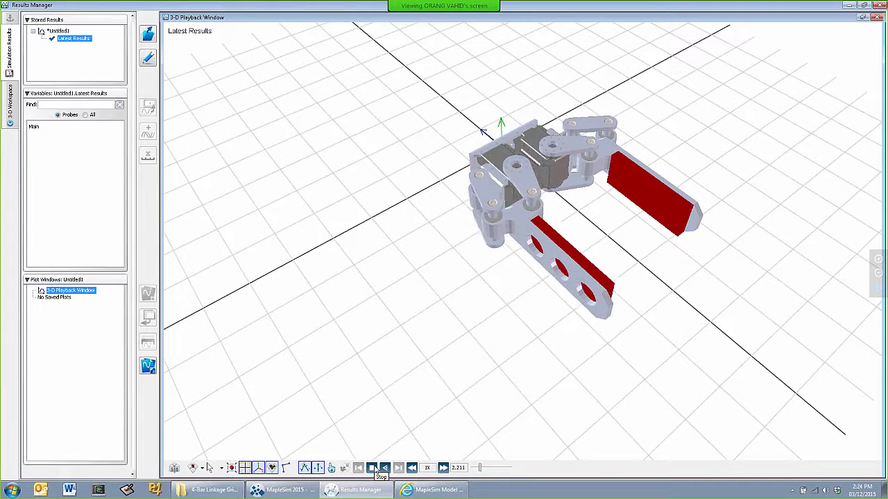
key("alt+Tab")
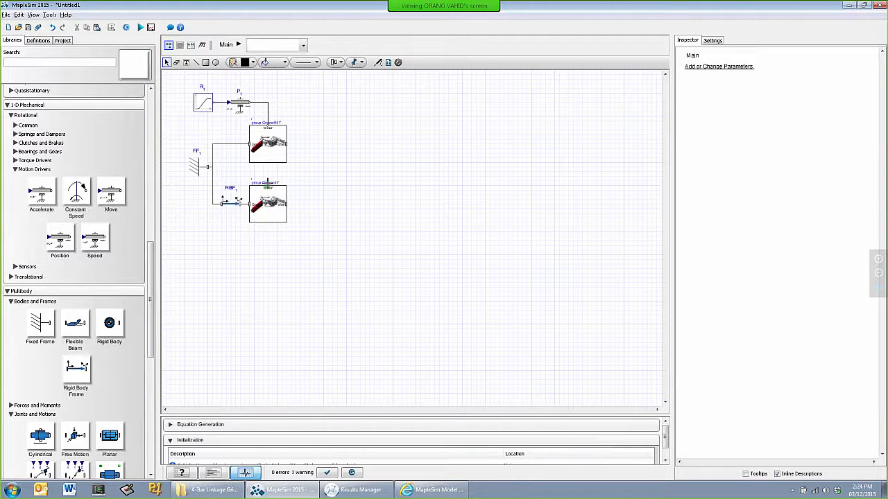
Connect the second gripper's Motor port to the first's and rerun the simulation to view both driven fingers in 3-D
left_click(267, 127)
left_click(138, 27)
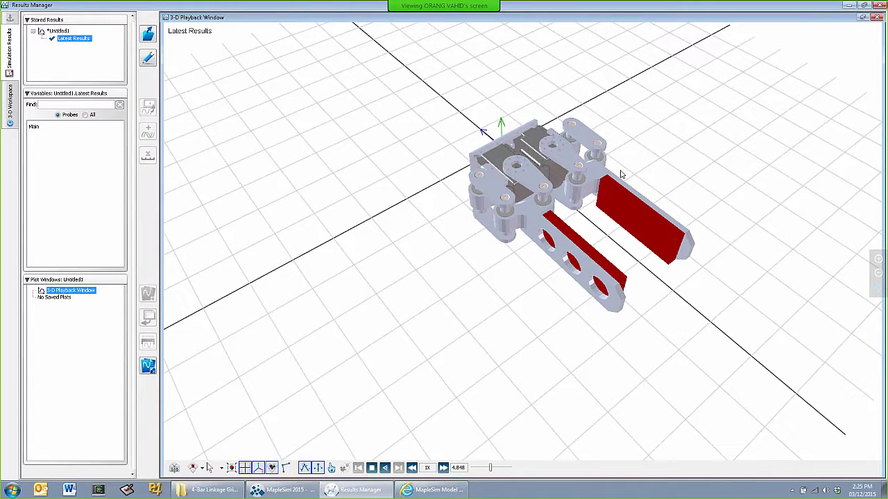
scroll(622, 184, "up", 3)
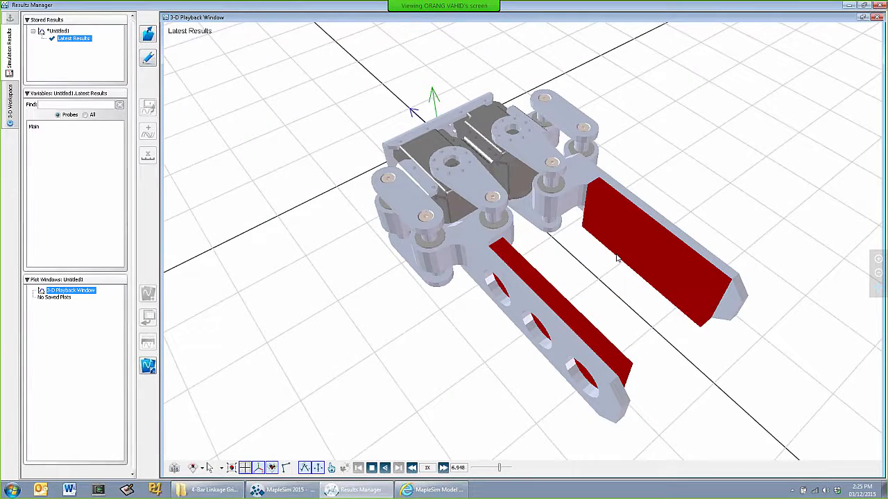
scroll(617, 258, "down", 1)
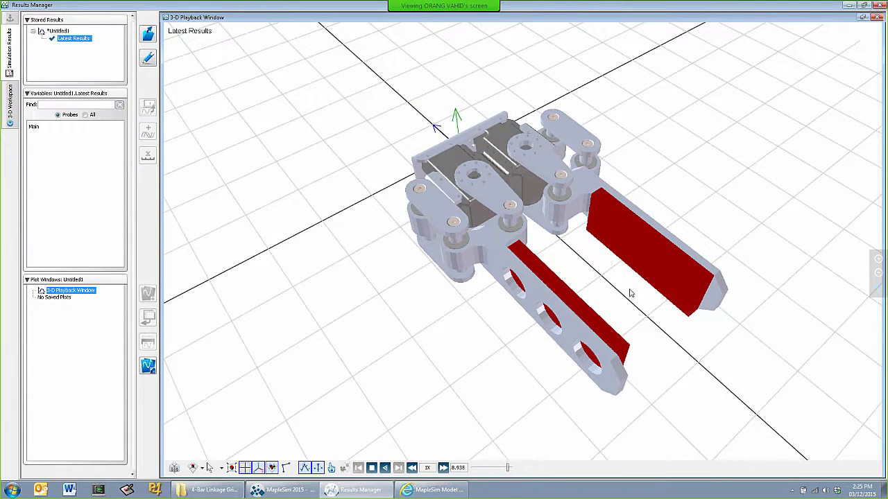
left_click_drag(626, 289, 594, 263)
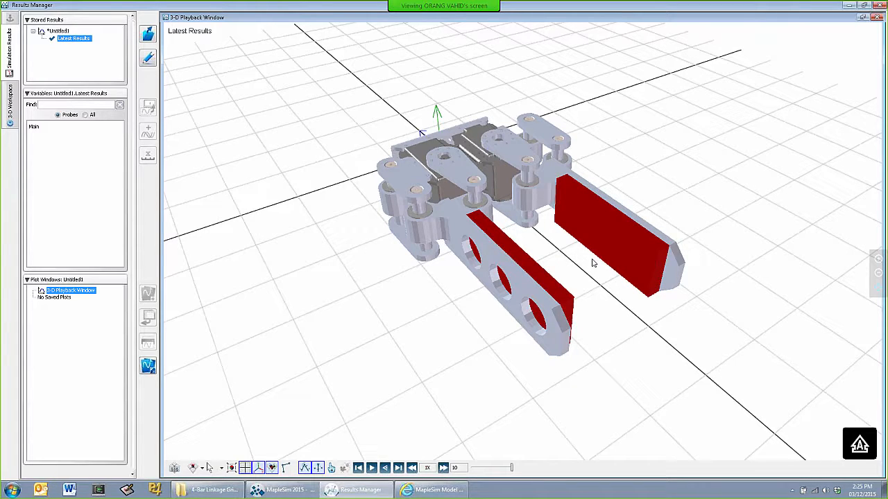
Attach a probe measuring angle and torque to the Position driver's flange line and rerun the simulation
left_click(850, 7)
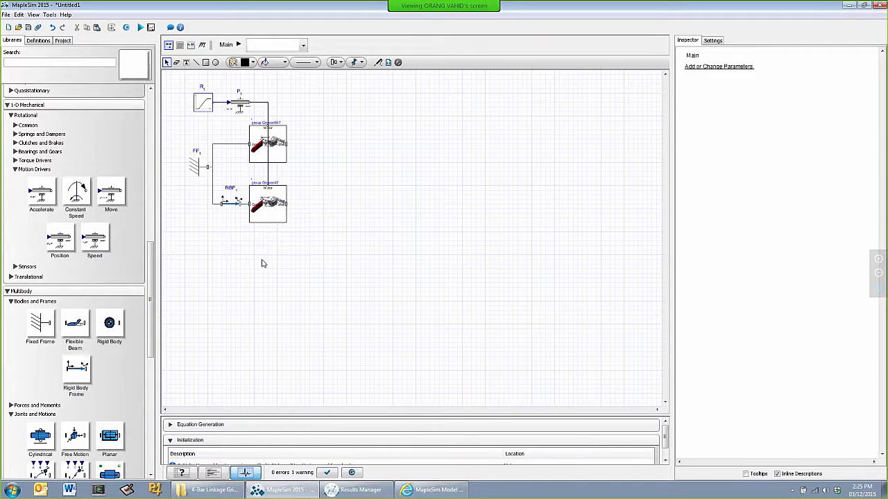
right_click(267, 105)
left_click(296, 154)
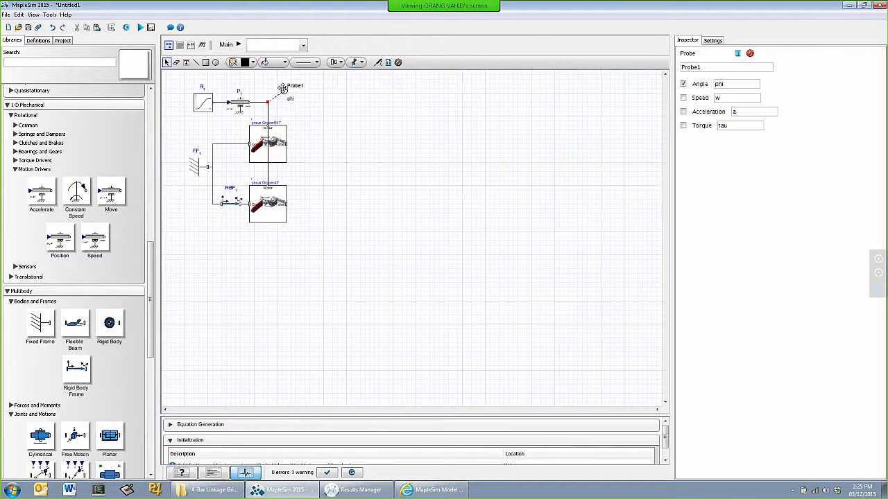
left_click(683, 126)
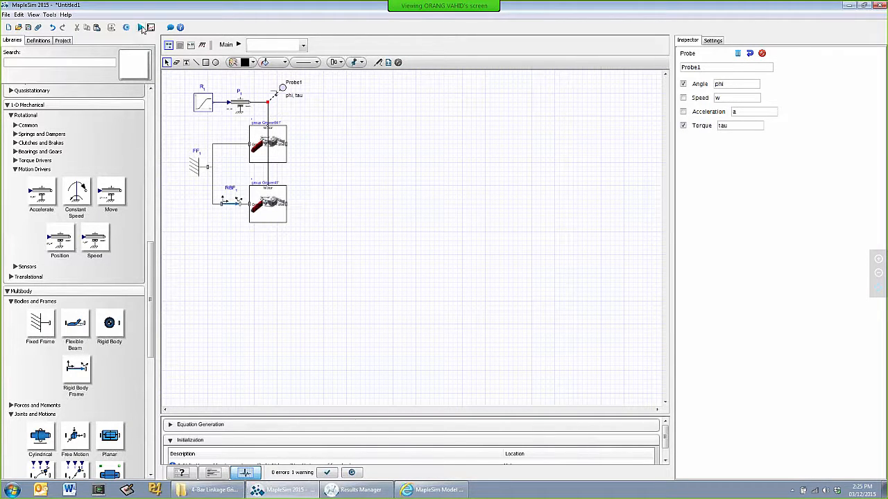
left_click(142, 29)
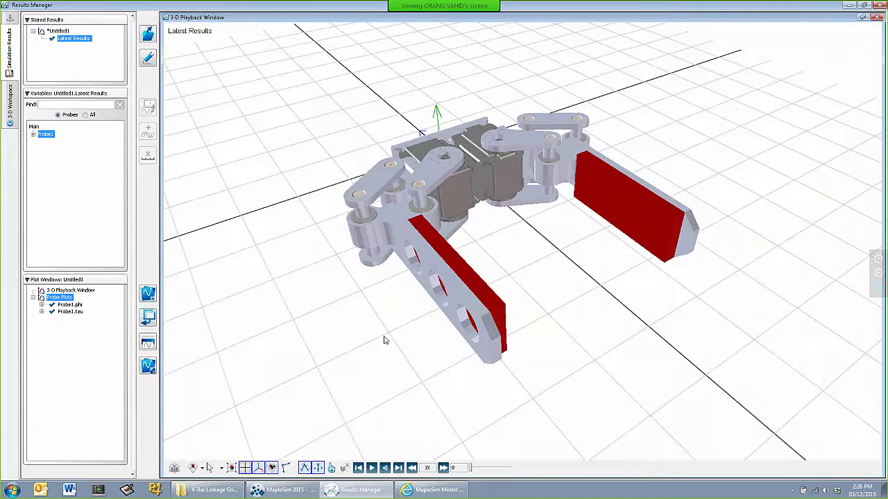
Arrange the 3-D playback and probe plots windows so both are in view, and play the gripper motion
left_click(862, 18)
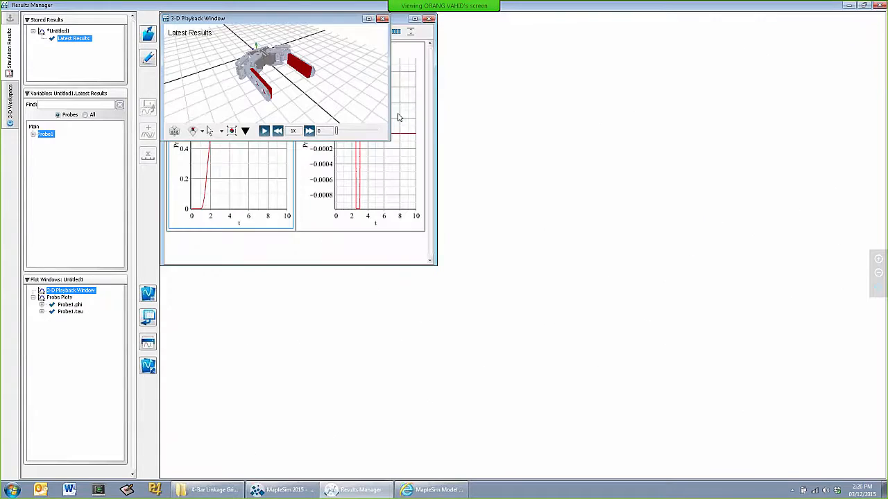
left_click_drag(274, 21, 559, 32)
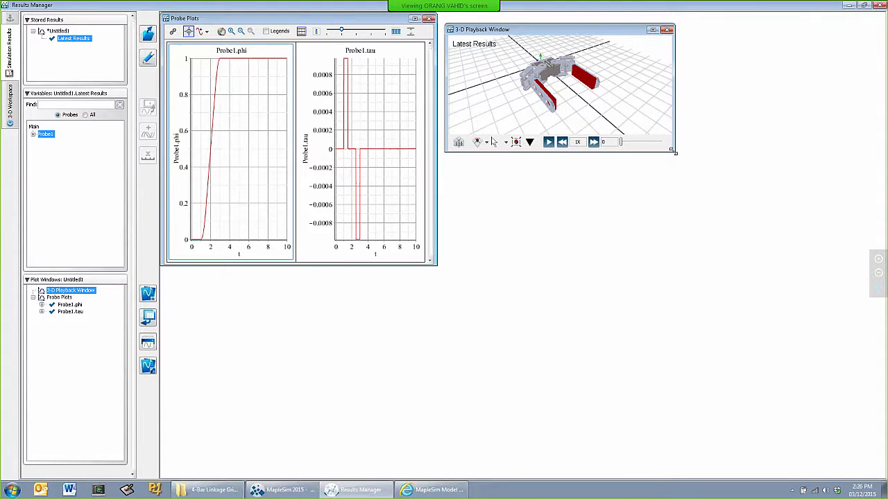
left_click(622, 203)
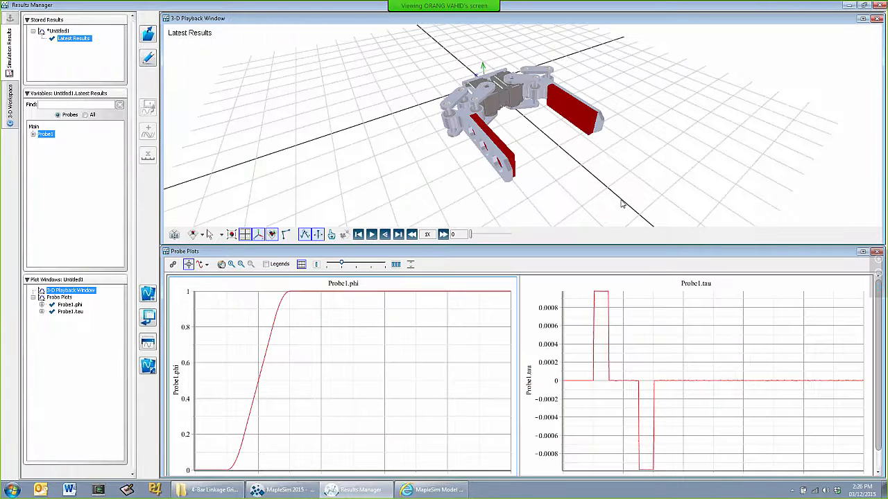
left_click(371, 234)
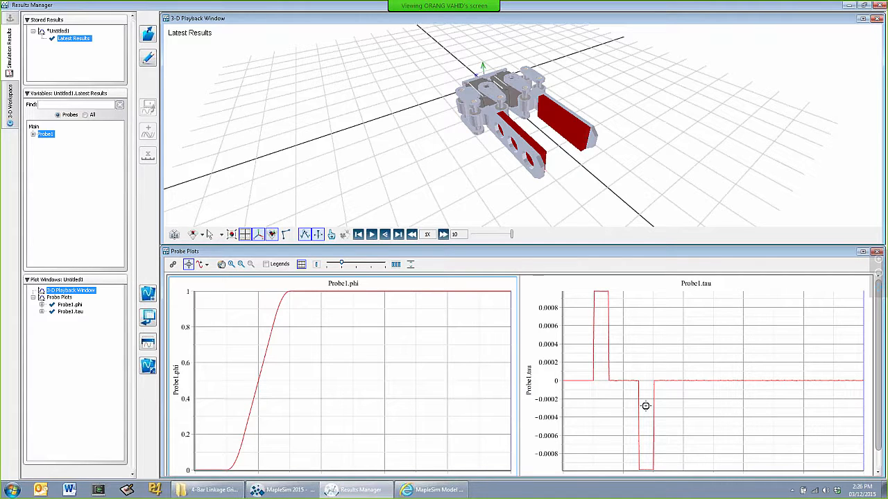
Return to the model, add an Applied World Force beside the upper gripper subsystem and connect it to the gripper's free frame port
key("alt+Tab")
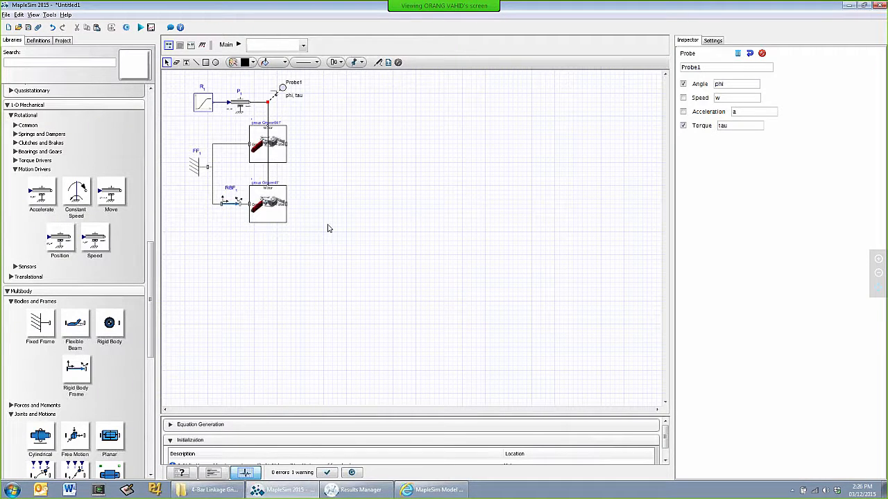
scroll(57, 276, "down", 4)
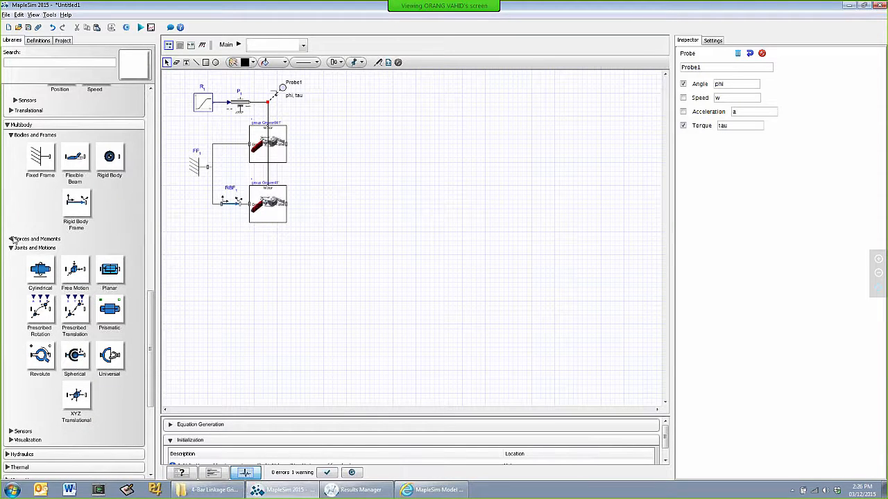
left_click(12, 240)
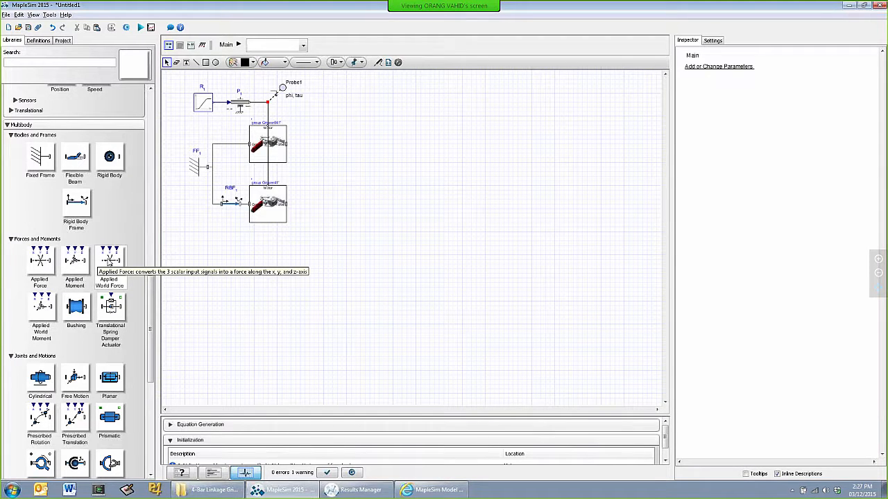
key("alt+Tab")
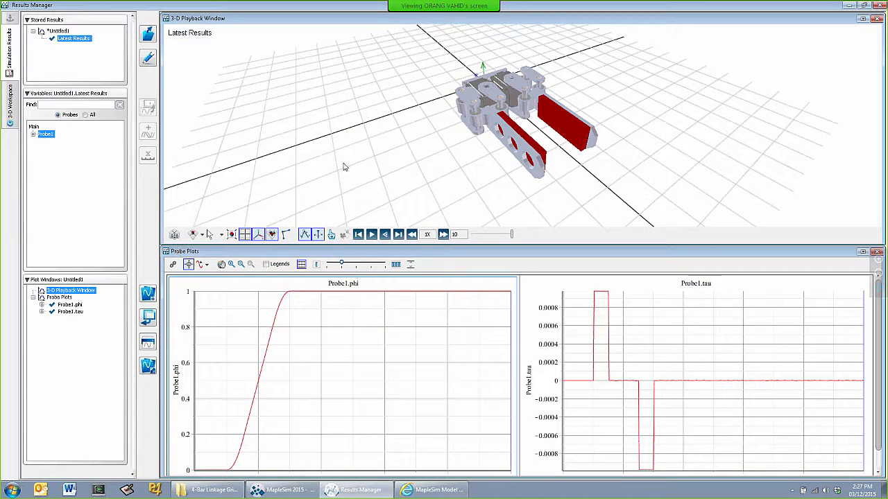
key("alt+Tab")
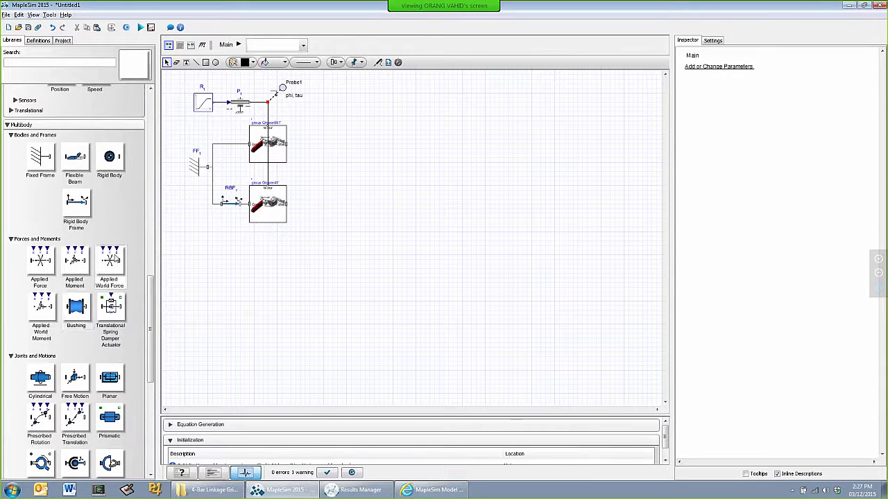
left_click_drag(115, 261, 318, 139)
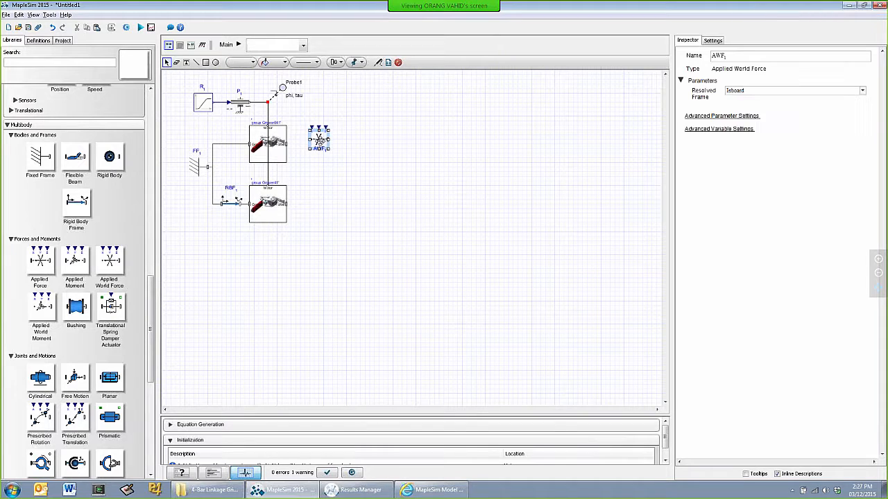
left_click(324, 172)
left_click(309, 141)
Add a Constant signal source above the Applied World Force and connect it to the force's third input
scroll(73, 120, "up", 5)
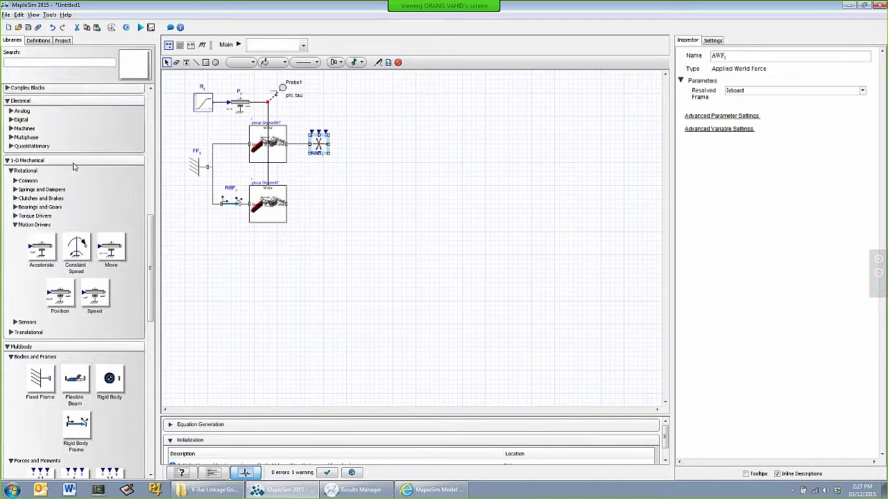
scroll(43, 163, "up", 10)
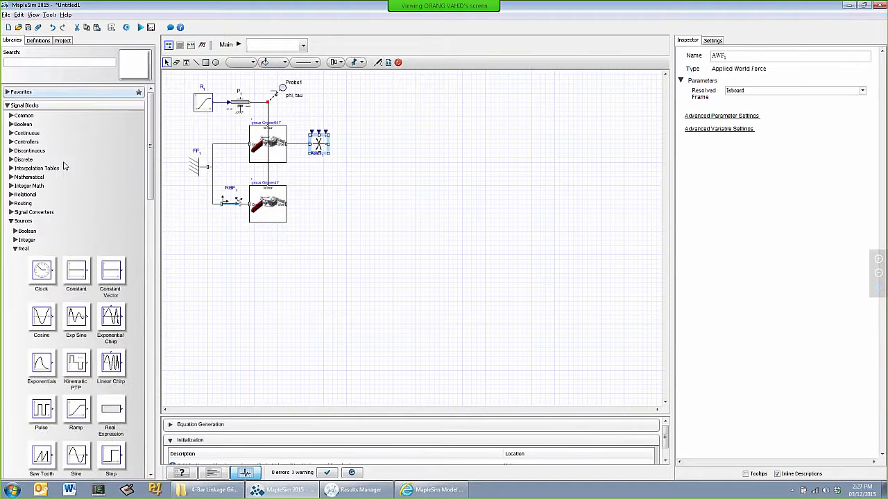
left_click_drag(76, 274, 351, 110)
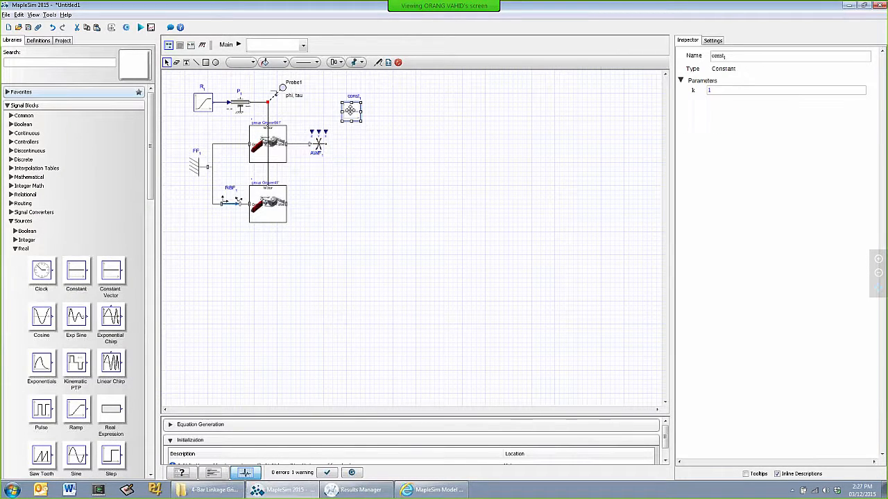
left_click(353, 145)
left_click(338, 110)
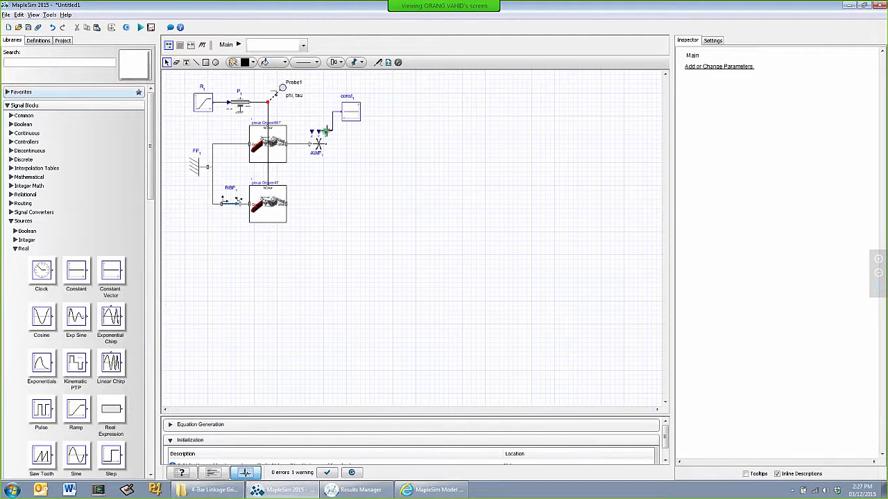
left_click(326, 131)
left_click(353, 112)
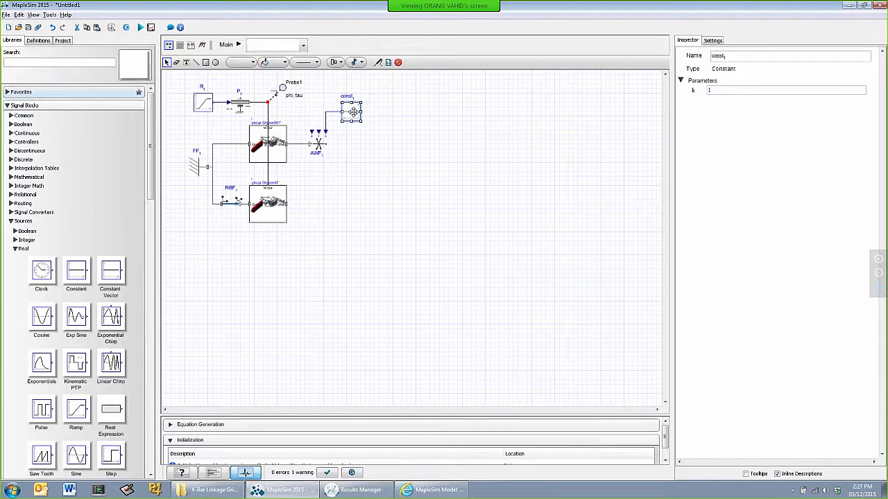
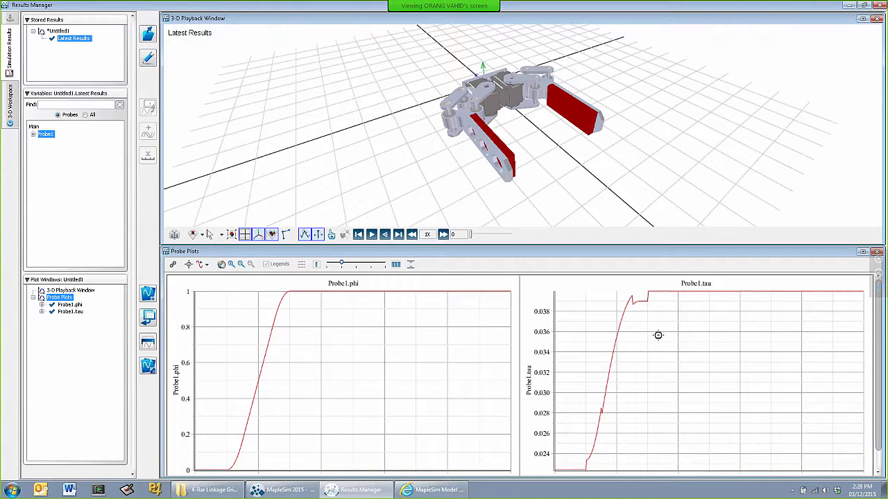
Switch back to the MapleSim model and disable the lower gripper subsystem together with its rigid body frame and connections
key("alt+Tab")
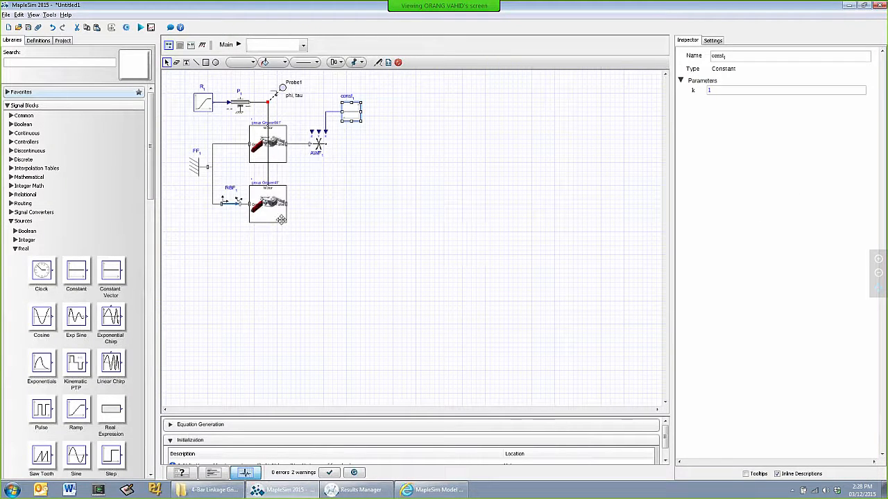
left_click_drag(304, 236, 210, 177)
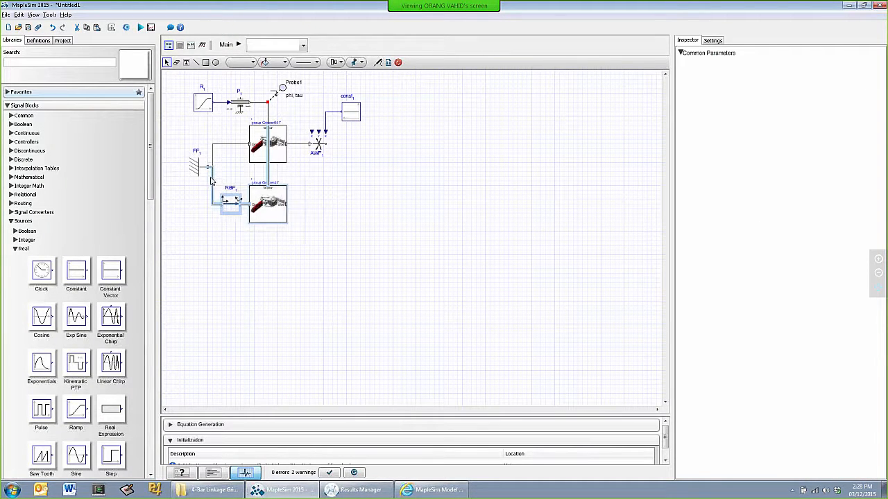
left_click(397, 62)
left_click(421, 172)
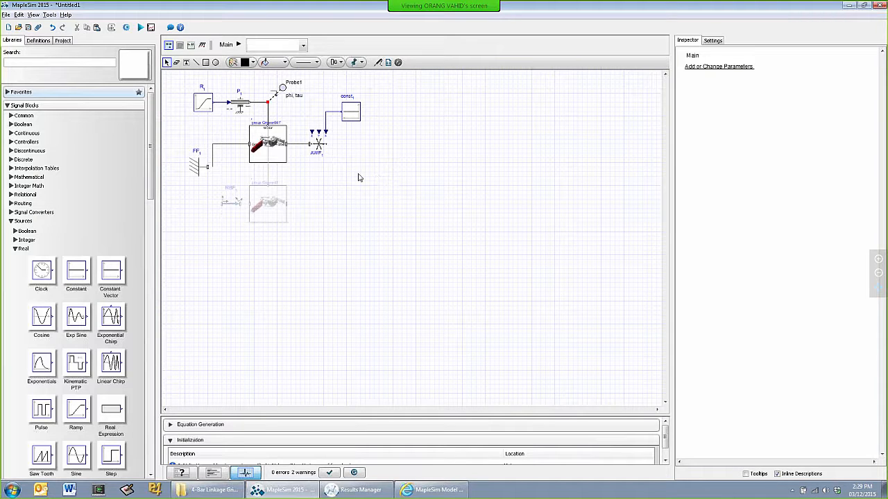
Set the Constant source's output value k to the parameter F
scroll(359, 178, "up", 1)
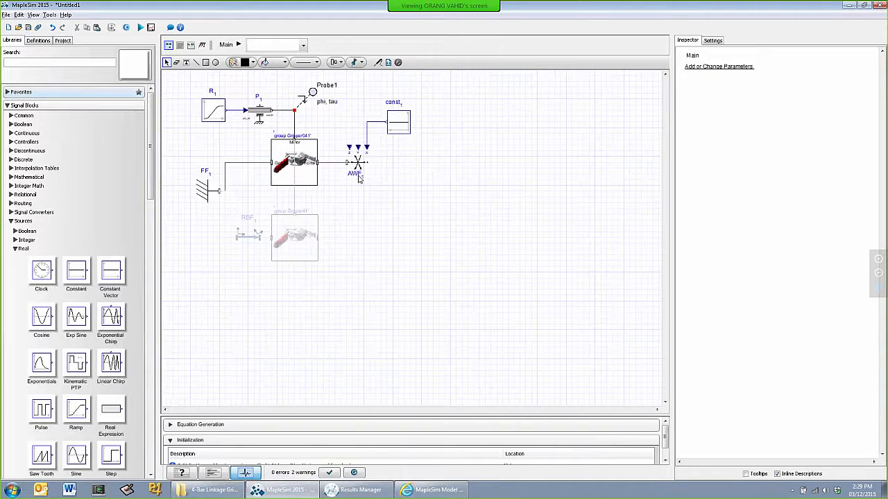
scroll(387, 199, "up", 1)
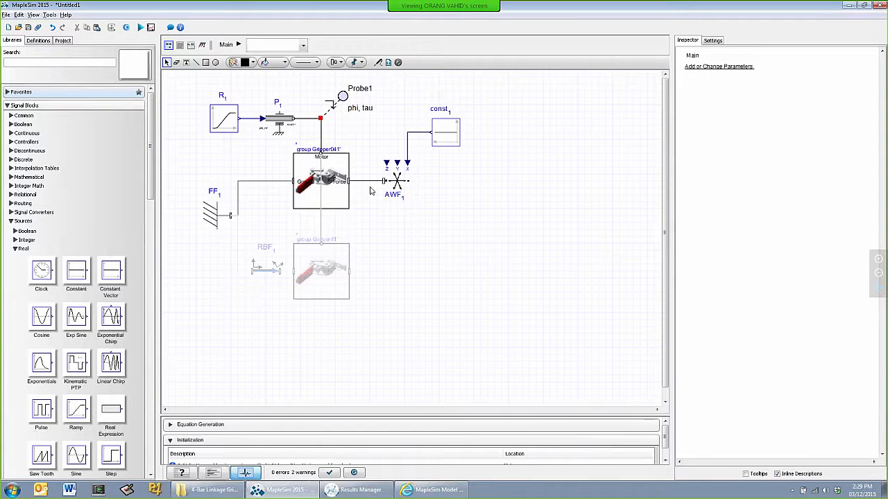
left_click(452, 134)
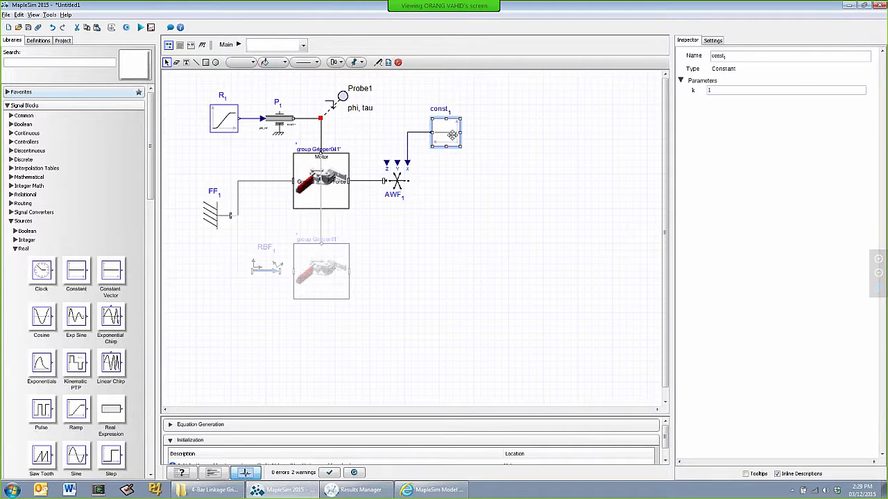
left_click(738, 91)
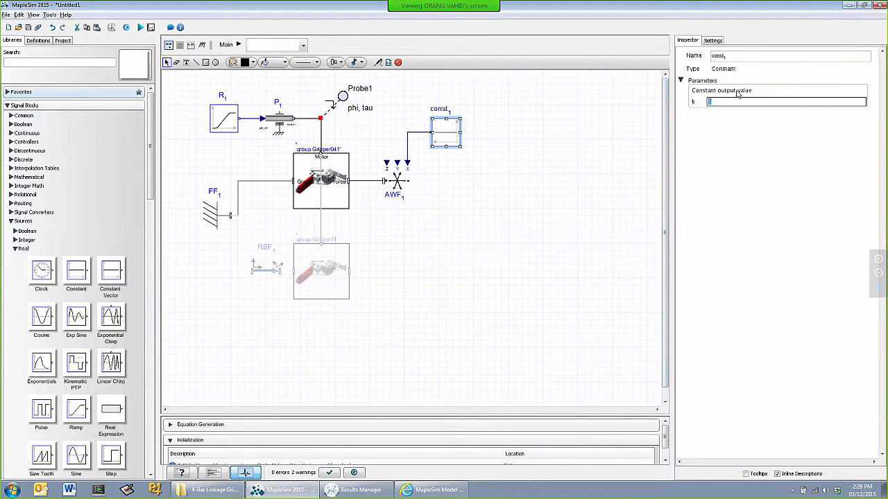
left_click(488, 196)
Set the Ramp source's duration to T and its smoothness factor to S
left_click(220, 117)
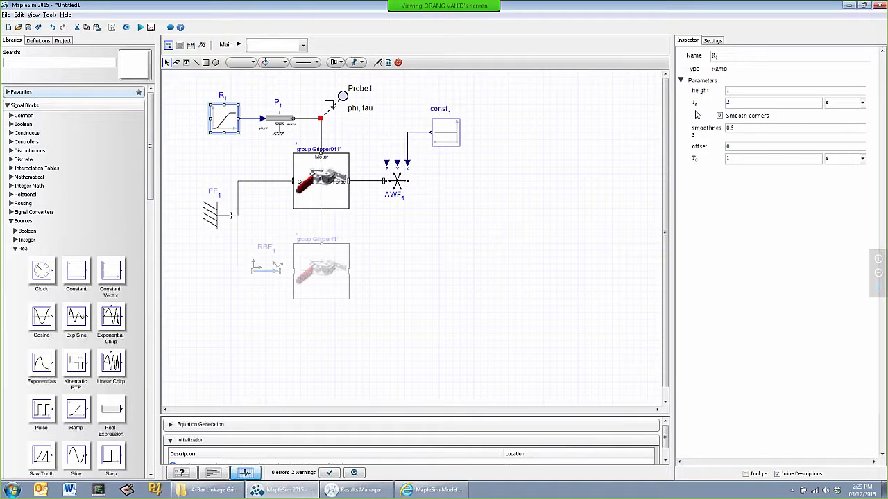
left_click(740, 104)
left_click(740, 104)
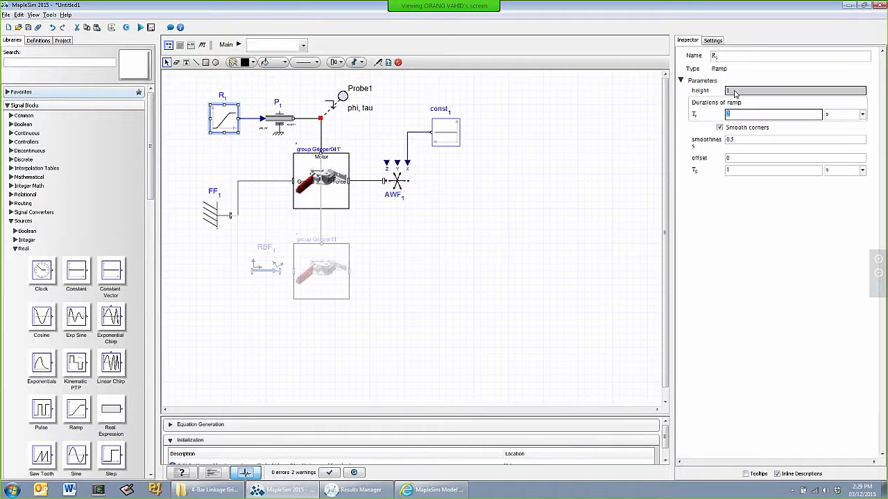
type("1")
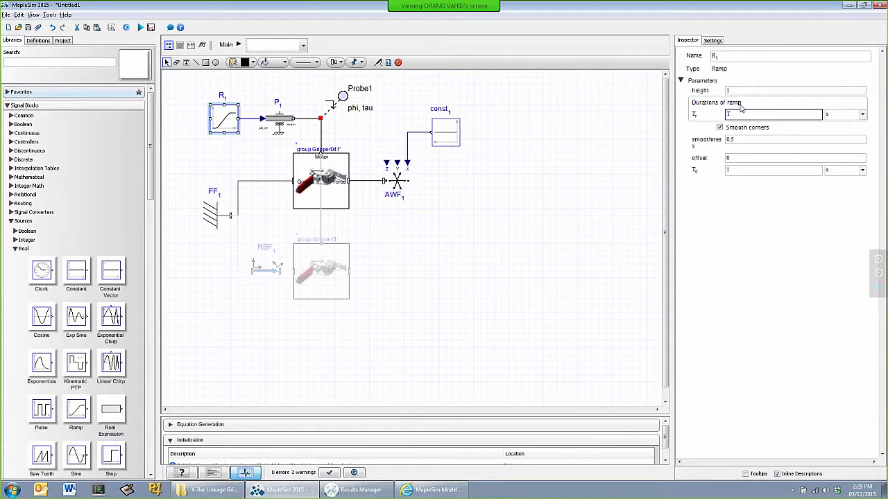
left_click(739, 139)
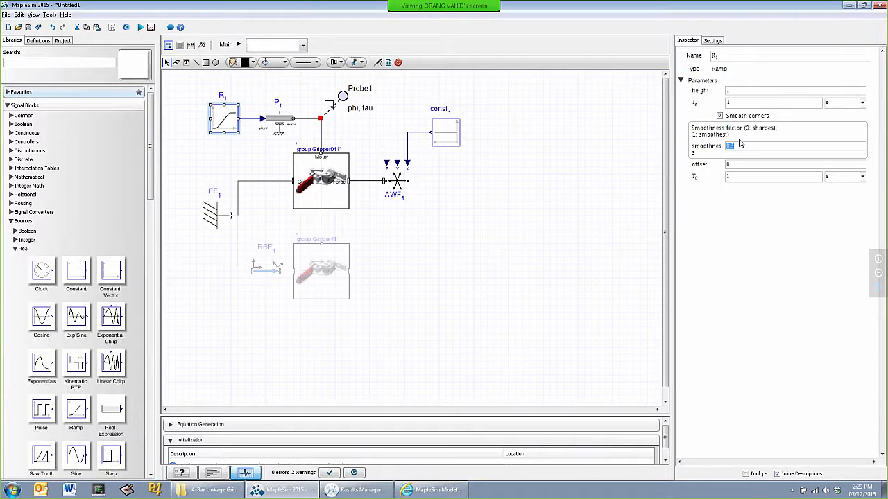
type("S")
left_click(506, 217)
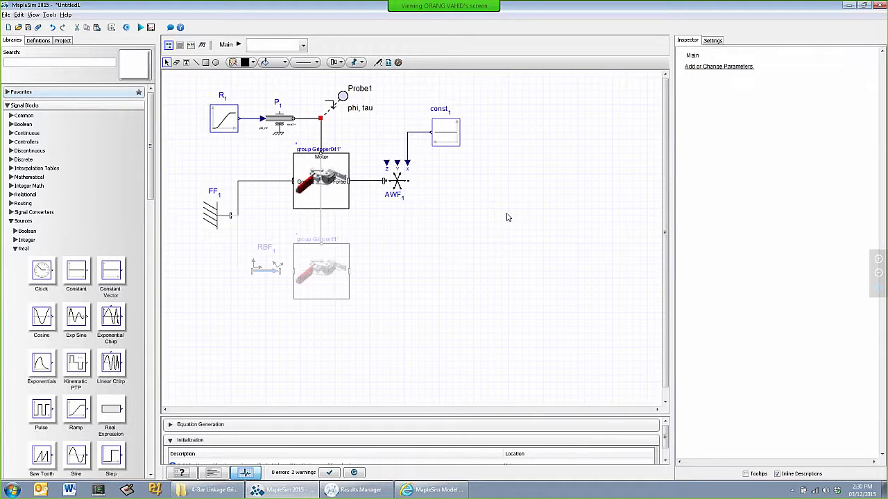
Add a parameter block beside the Constant source and define a Real parameter F in it with default value 1
left_click(222, 118)
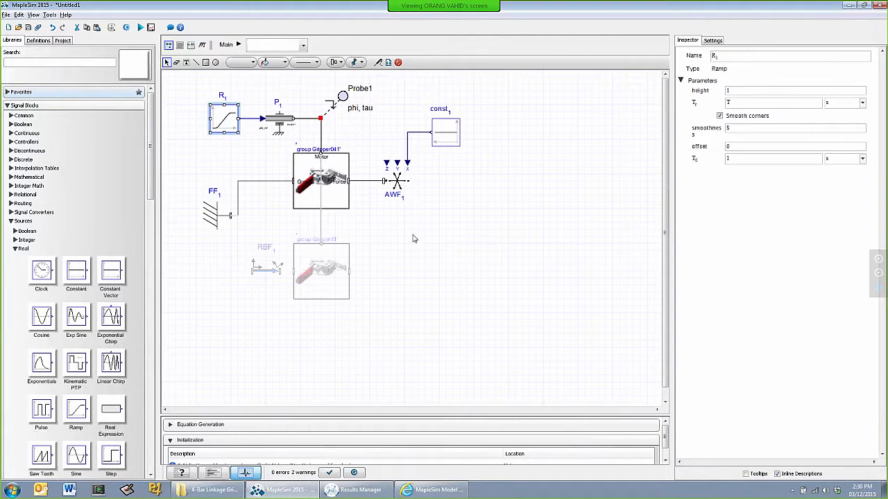
left_click(389, 63)
left_click(501, 117)
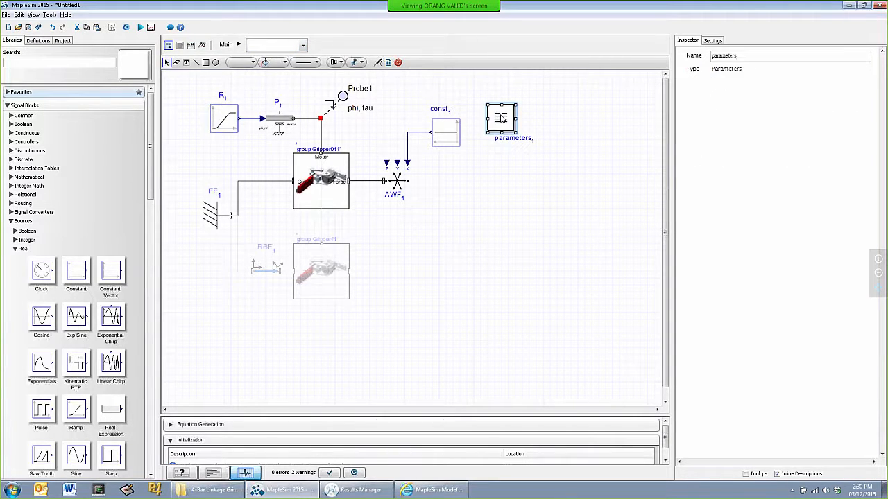
double_click(501, 118)
left_click(214, 104)
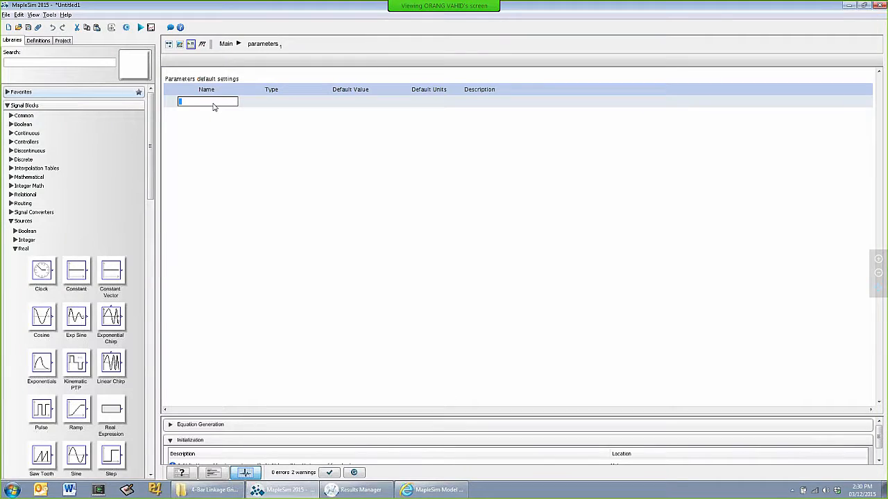
type("F")
key("Return")
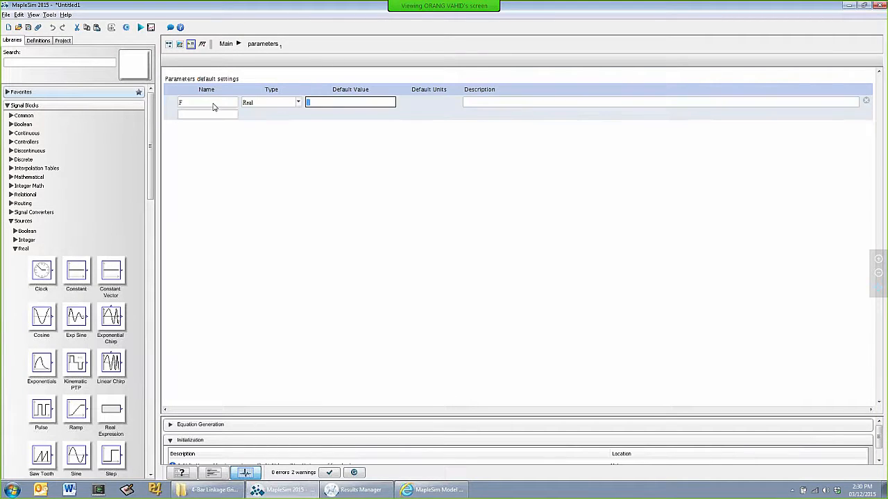
key("Return")
key("Return")
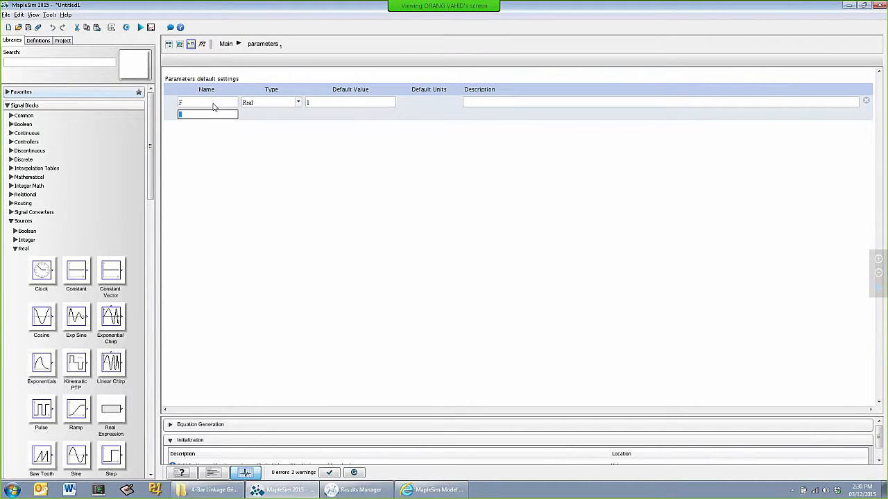
Add Real parameters T and S with default value 1 to the block, and return to the main diagram with the block selected
type("T")
key("Return")
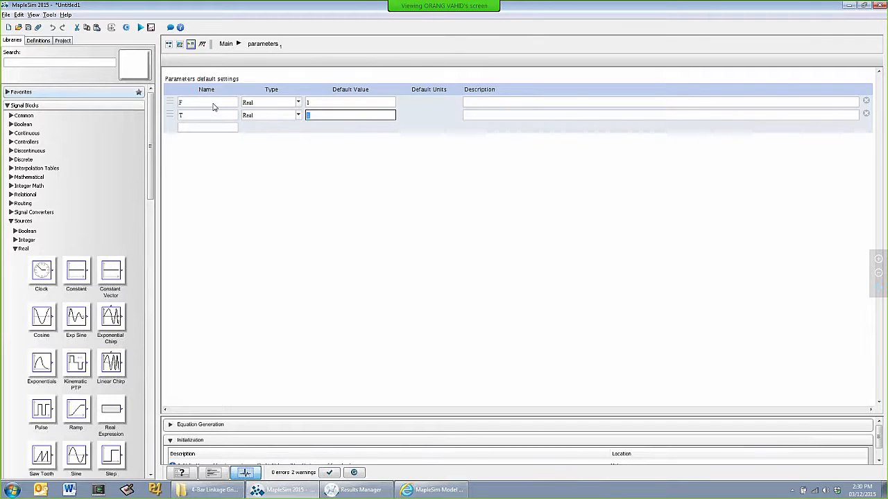
key("Return")
key("Return")
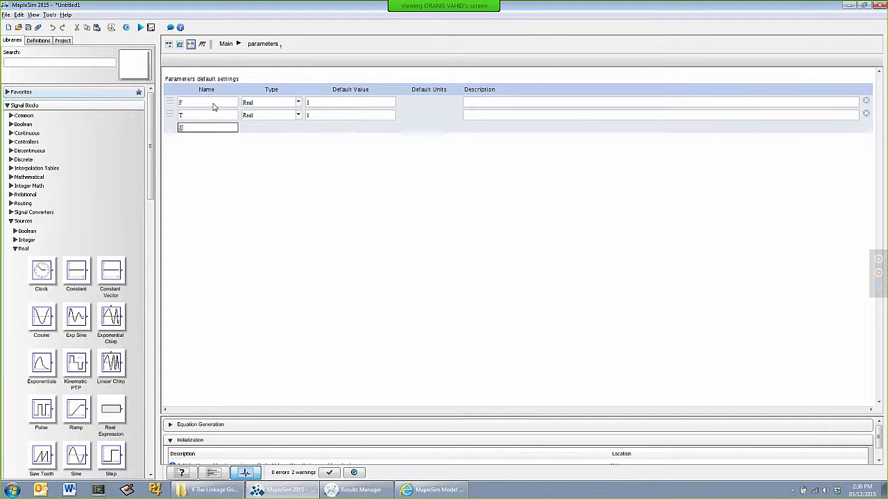
type("S")
key("Return")
left_click(253, 103)
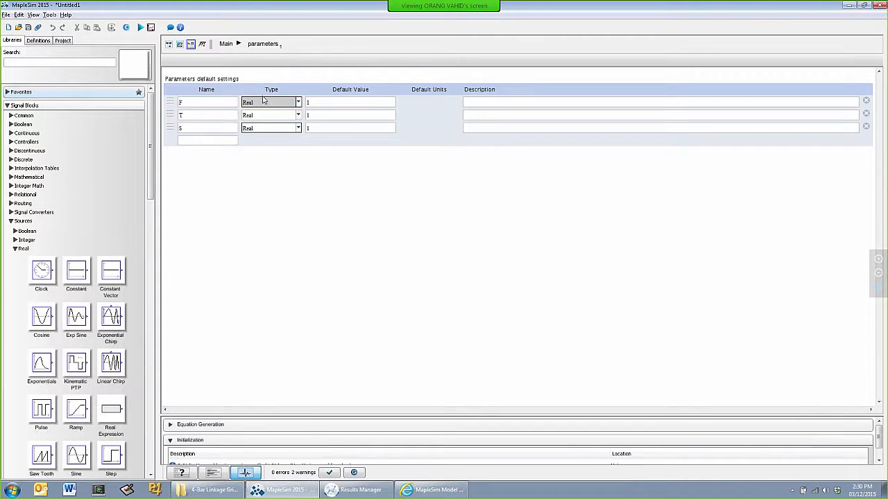
left_click(168, 44)
left_click(505, 118)
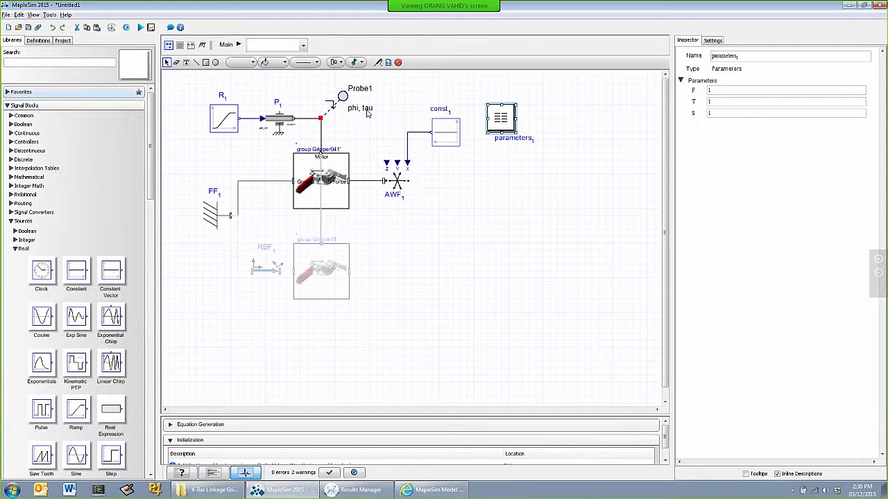
Create a model attachment named Worksheet1 from the Worksheet template
left_click(39, 28)
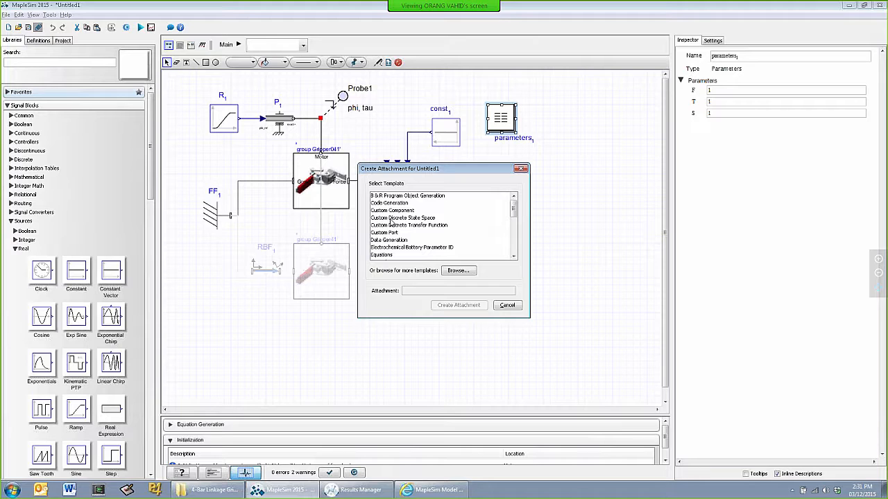
scroll(390, 222, "down", 1)
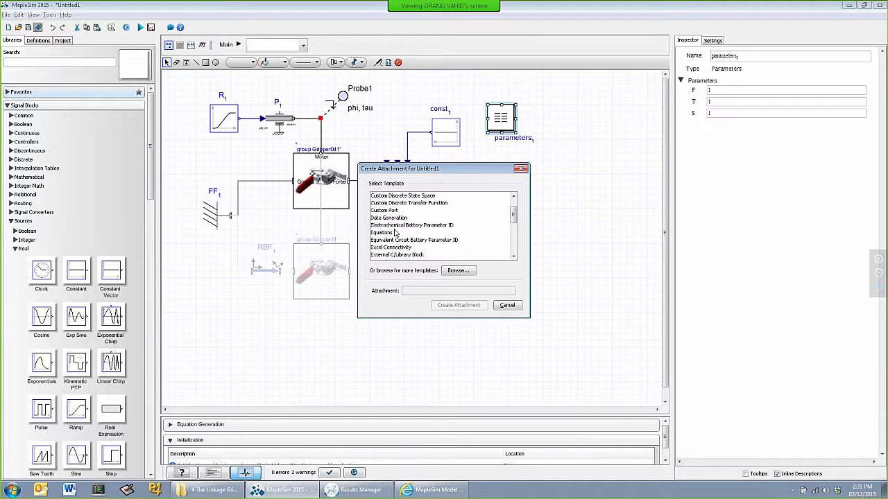
scroll(400, 239, "down", 2)
scroll(400, 239, "down", 1)
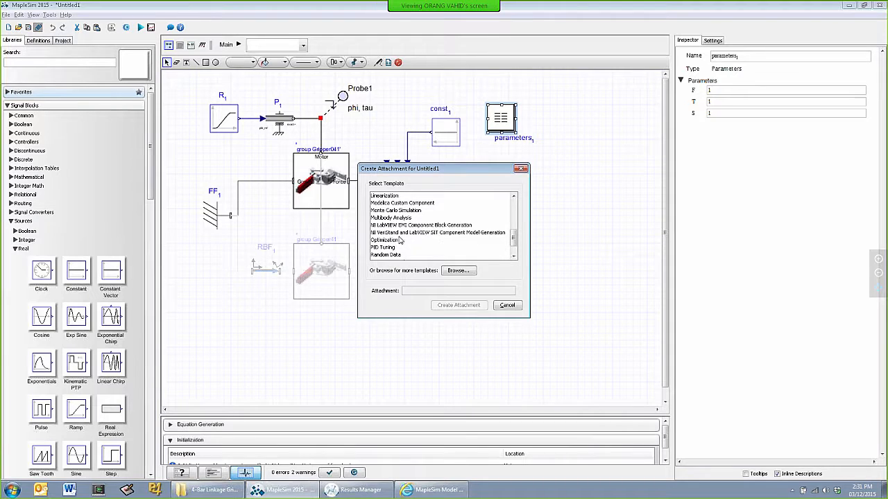
scroll(400, 239, "down", 2)
left_click(390, 256)
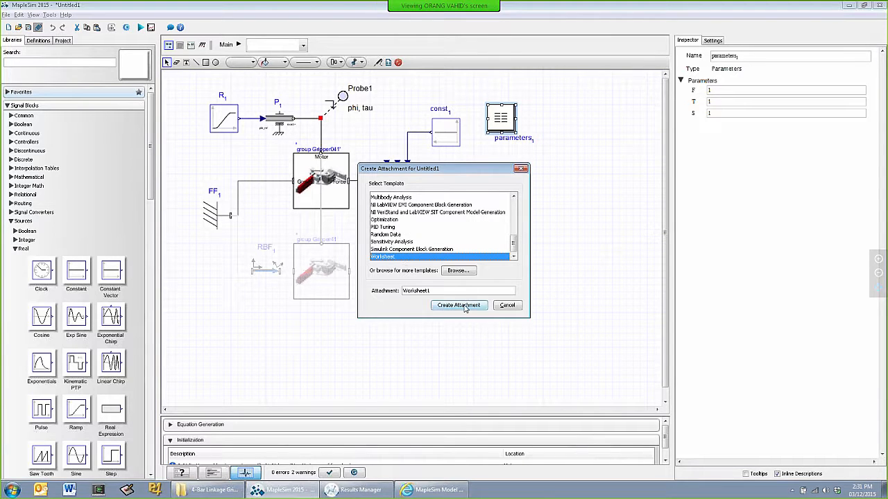
left_click(464, 306)
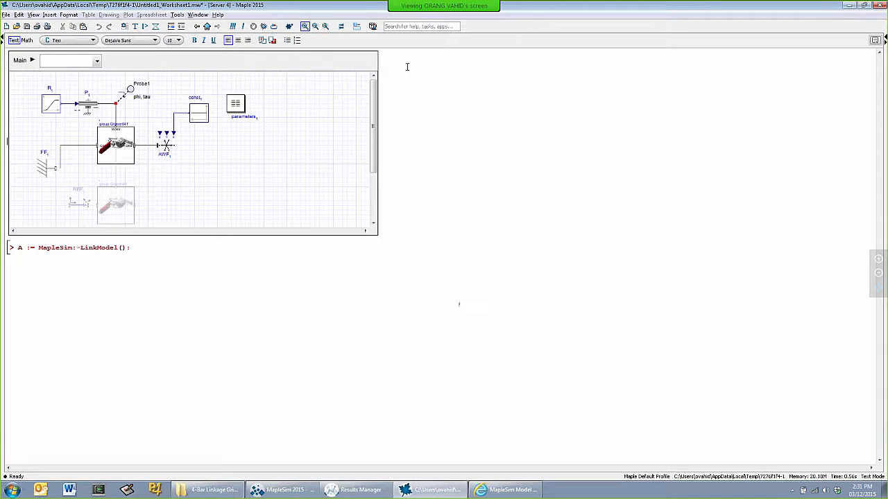
Enlarge the Maple worksheet's text and execute the existing A := MapleSim:-LinkModel(): line
left_click(315, 27)
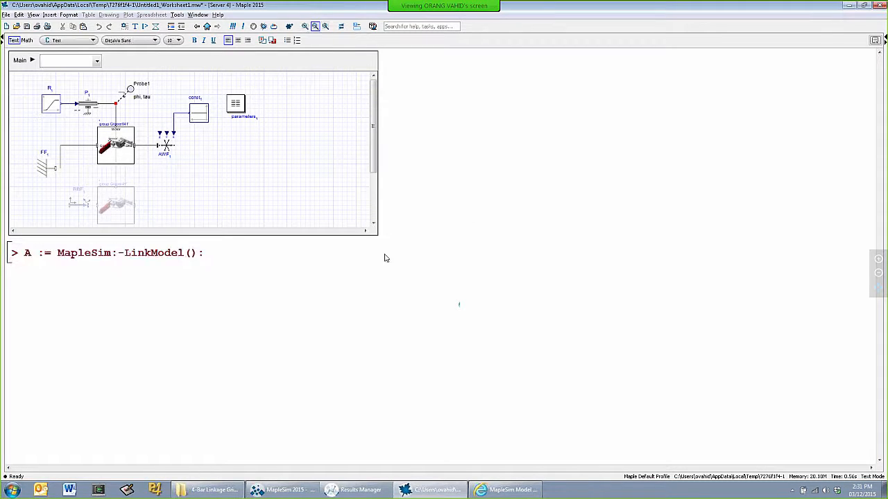
left_click(229, 252)
key("Return")
Retrieve the linked model's parameters by executing A:-GetParameters(); on a new line
type("A")
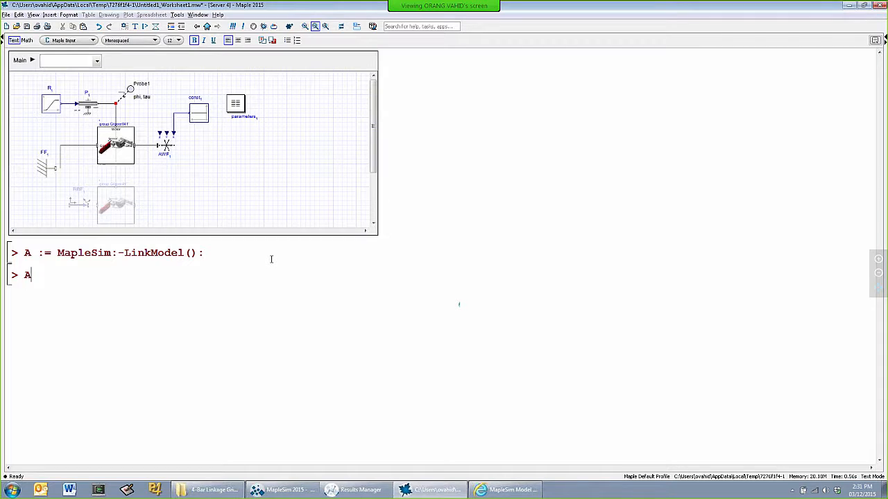
key("BackSpace")
type("A:-GetParameters")
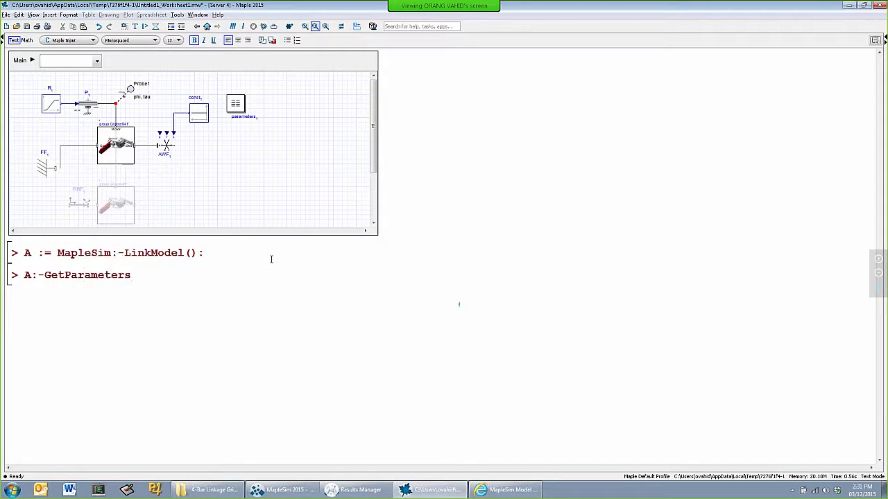
type("();")
key("Return")
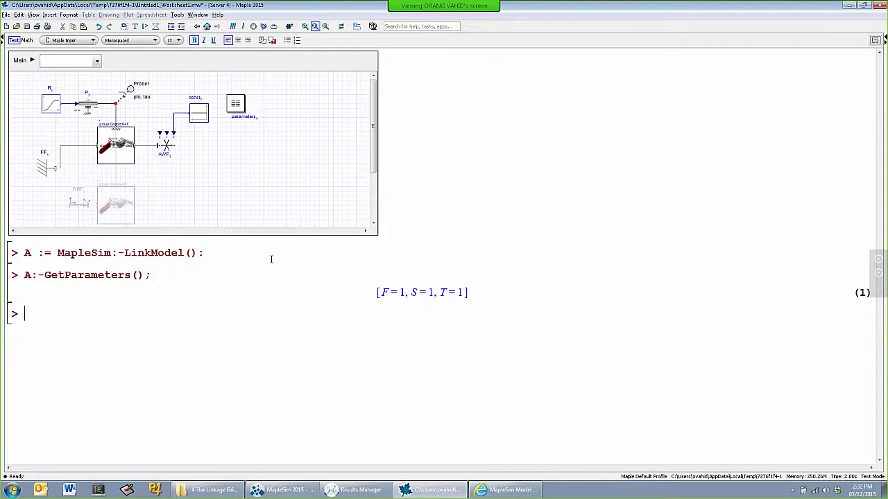
Change the GetParameters line so its result is assigned to prms, and execute it again
key("Up")
key("Up")
type("prms:=")
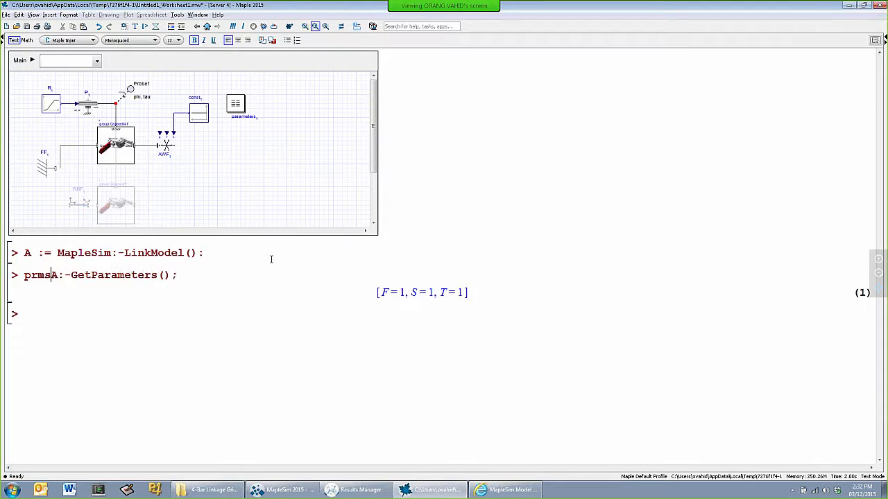
key("Return")
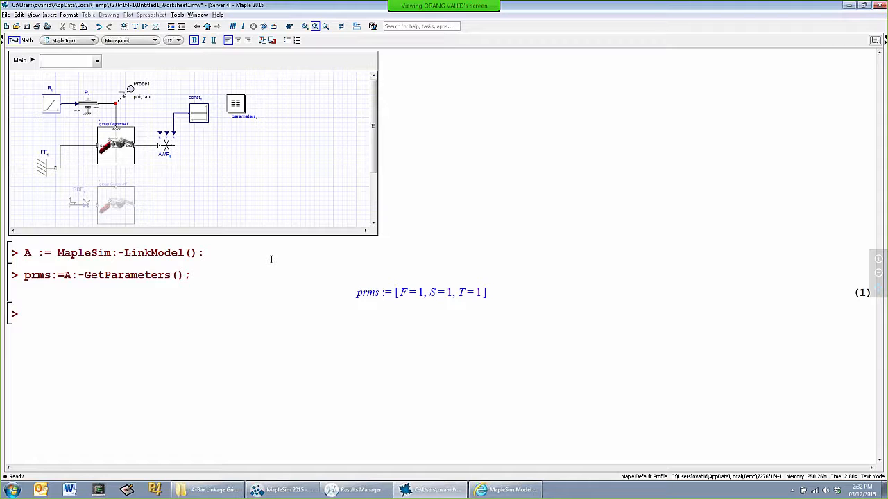
Compile the model into a procedure by executing cProc:=A:-GetCompiledProc(params=prms);
type("cProc:=A:-GetCo")
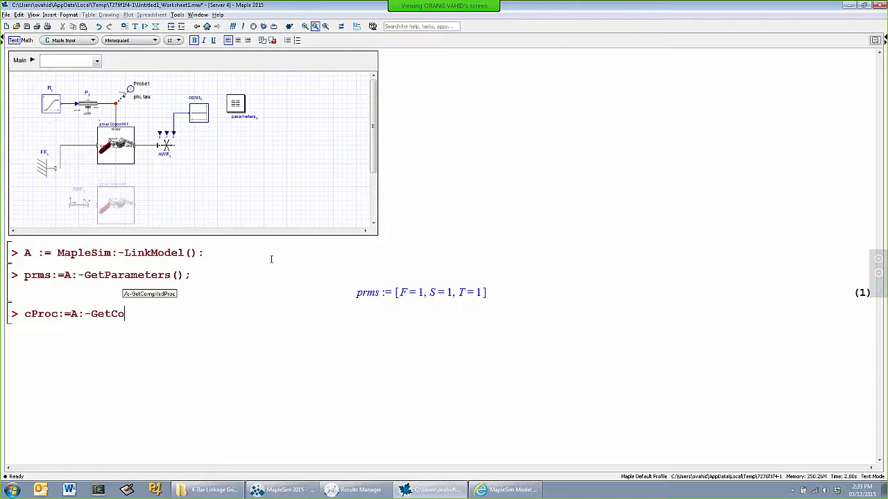
key("Return")
type("(")
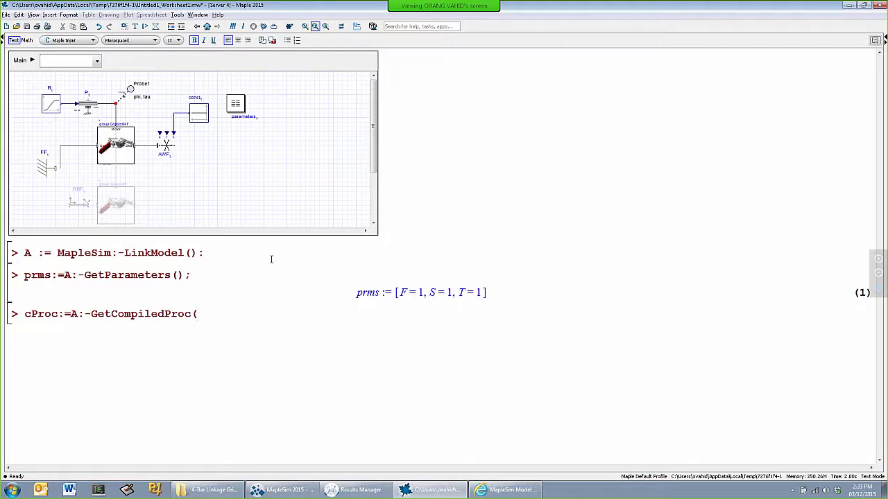
type("params=prms);")
key("Return")
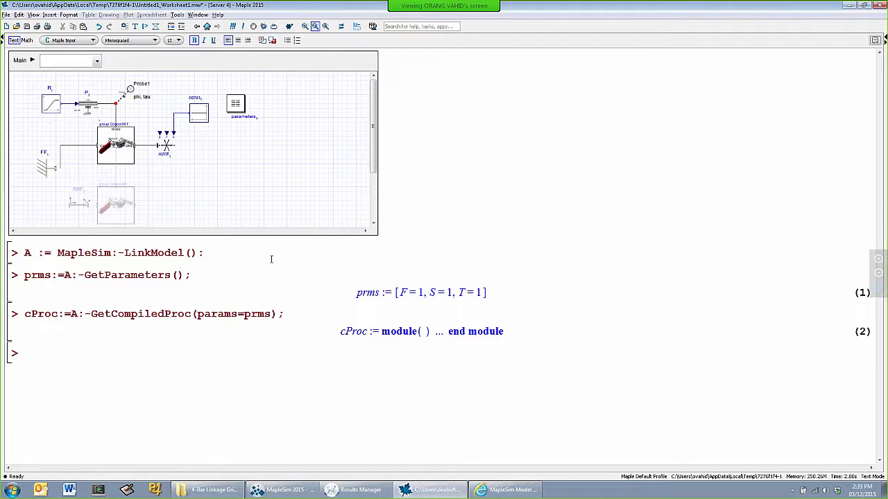
Run the compiled procedure with test parameters by executing res:=cProc(params=[100,.1,2]); on a new line
type("res:=cProc(params=[")
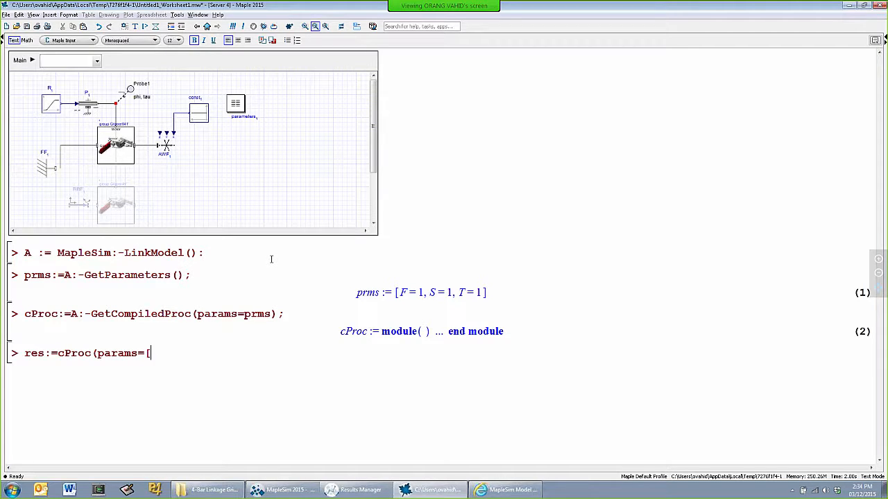
type("100,.1,2]);")
key("Return")
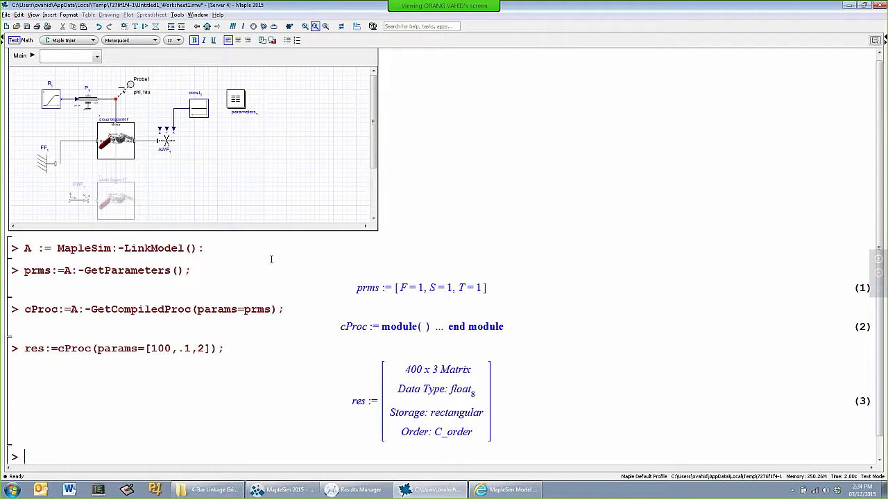
List the compiled procedure's output variables by executing cProc:-GetOutputs();
type("cProc:-GetOu")
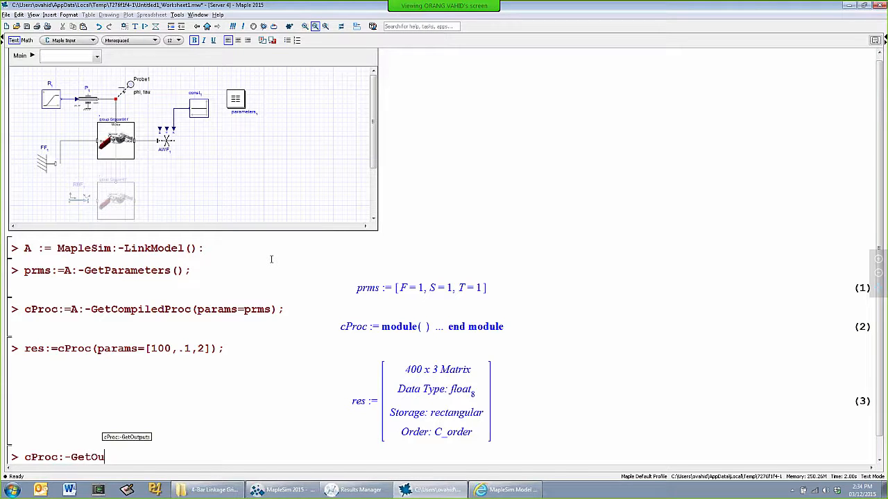
type("tputs();")
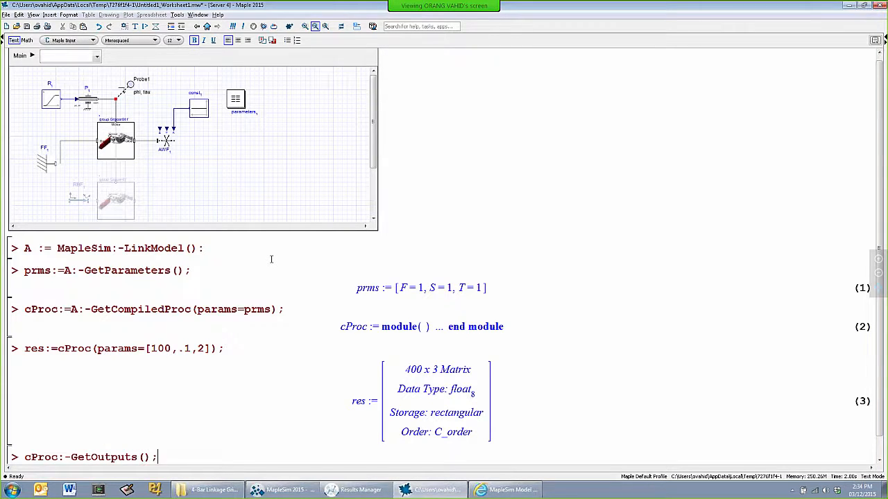
key("Return")
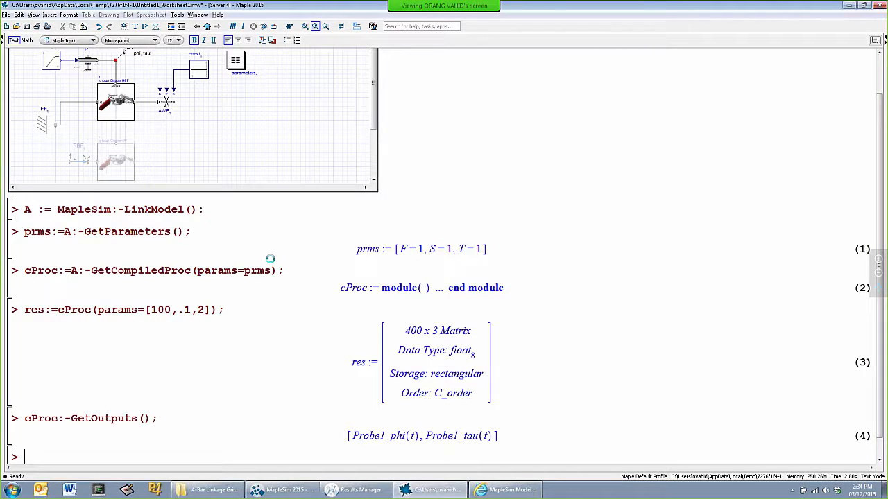
Plot the third result column against the first by executing plot(res[..,1],res[..,3])
type("plot(res[..,1],res[..,3])")
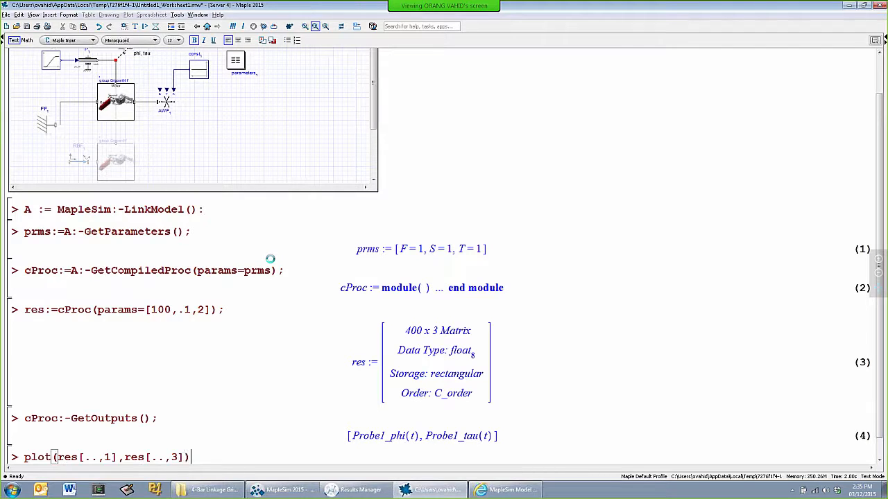
key("Return")
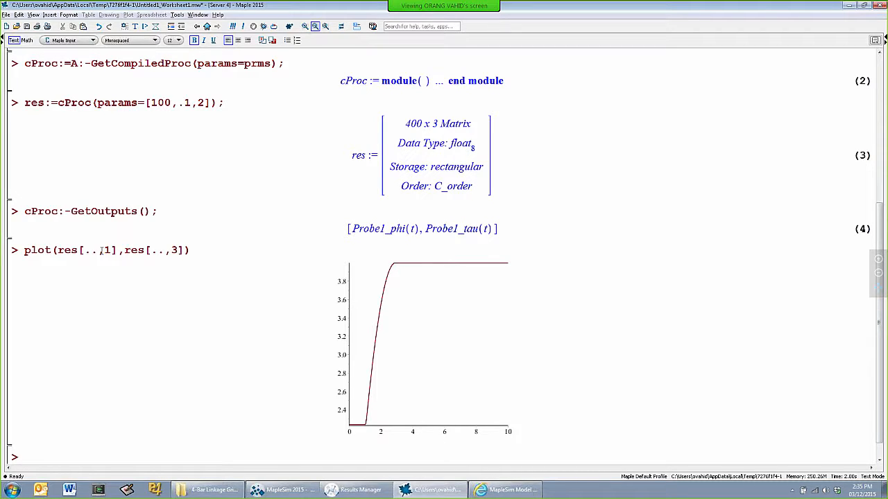
Begin defining a procedure below the plot with the header plotter:=proc(F,S,T), without executing it
type("plotter:=proc(F")
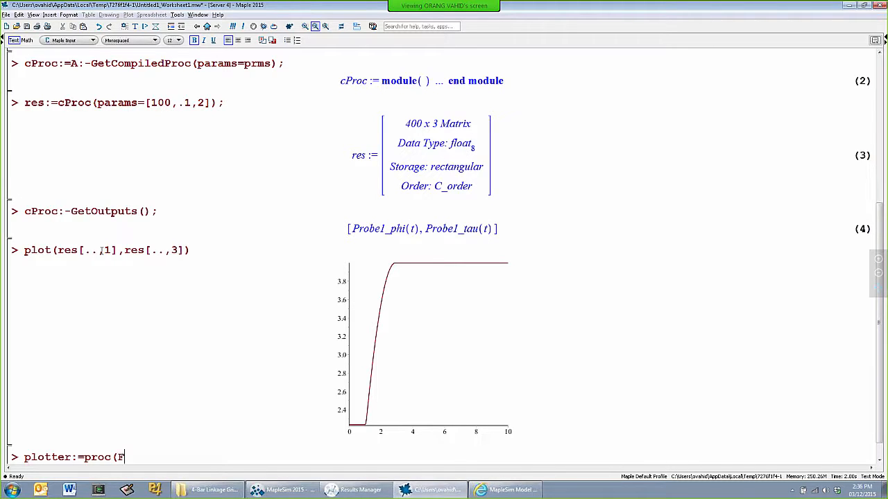
type(",T,")
left_click(652, 227)
scroll(652, 228, "up", 3)
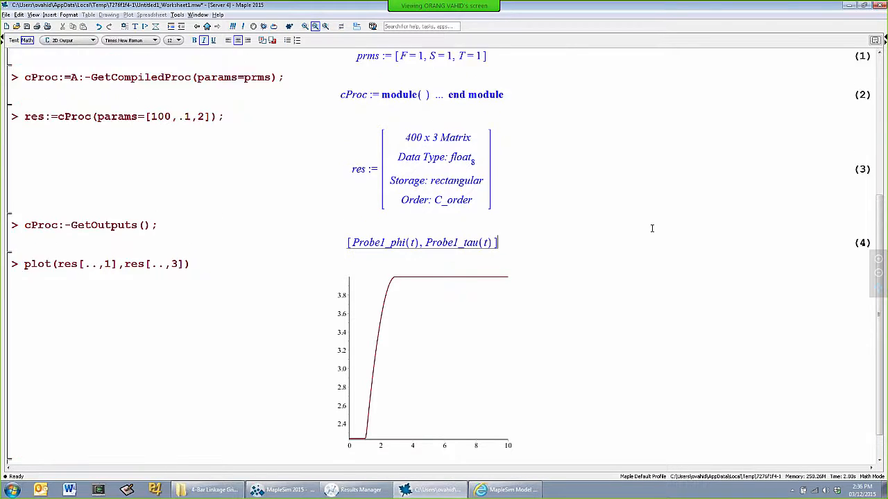
scroll(652, 227, "down", 3)
left_click(138, 436)
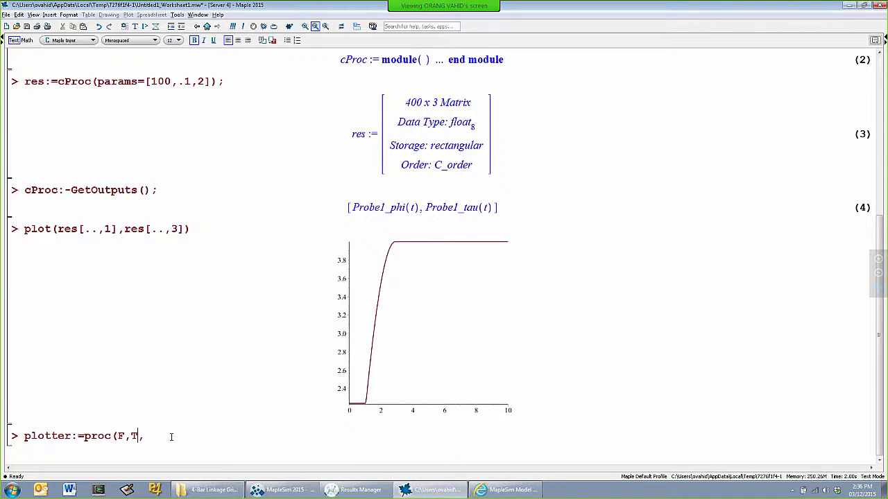
key("BackSpace")
type("S")
key("Right")
type("T)")
key("shift+Return")
Declare local res: inside the plotter procedure and add the line res:=cProc(params=[F,S,T]):
type("local res")
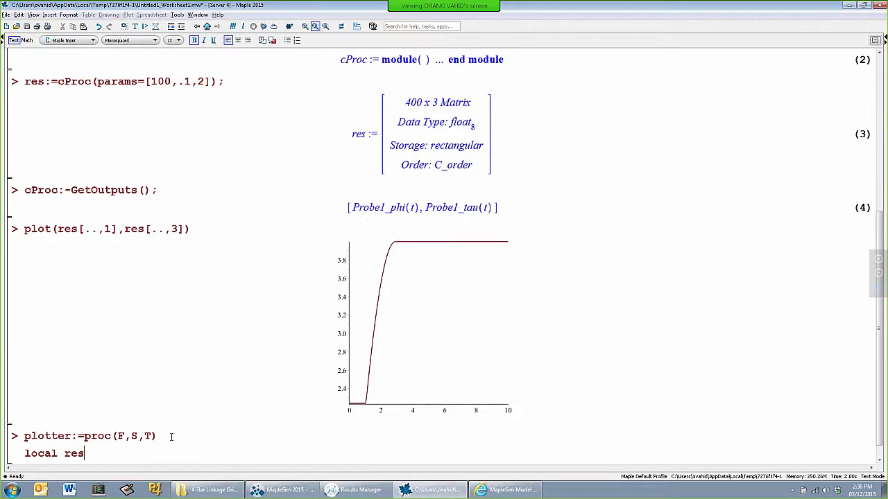
type(":")
key("shift+Return")
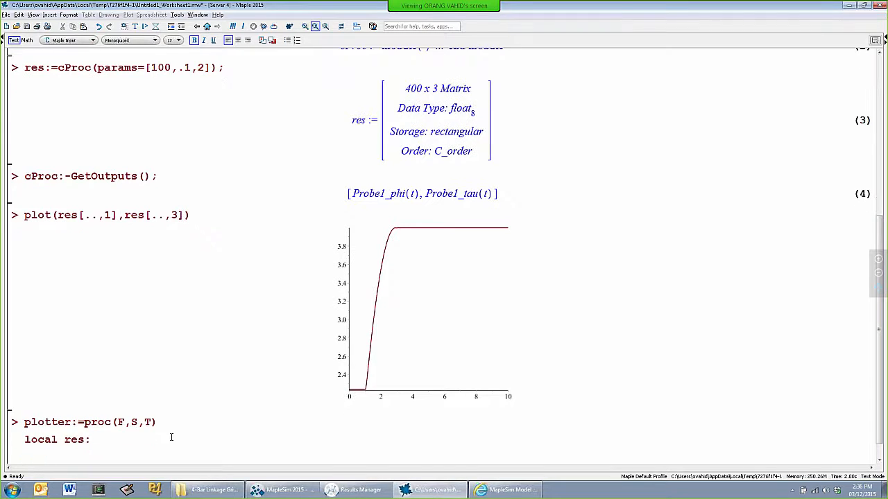
type("res:=cProc(")
type("params=[")
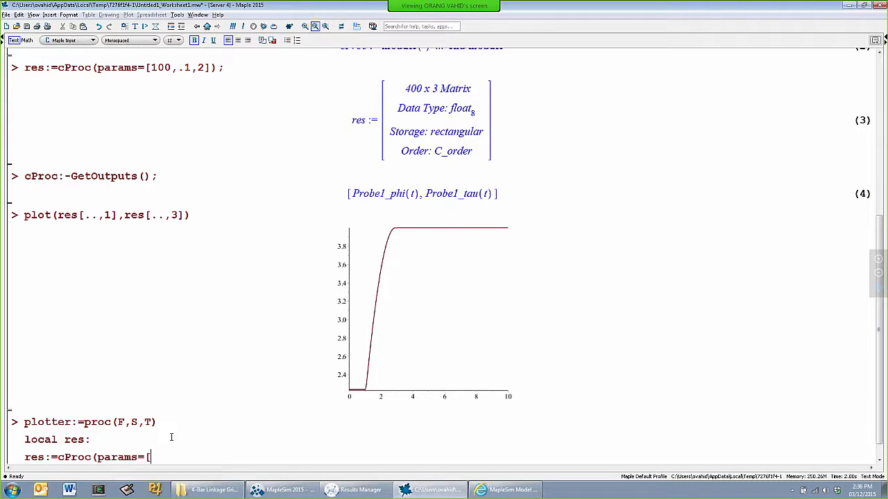
type("F,S,T]):")
key("shift+Return")
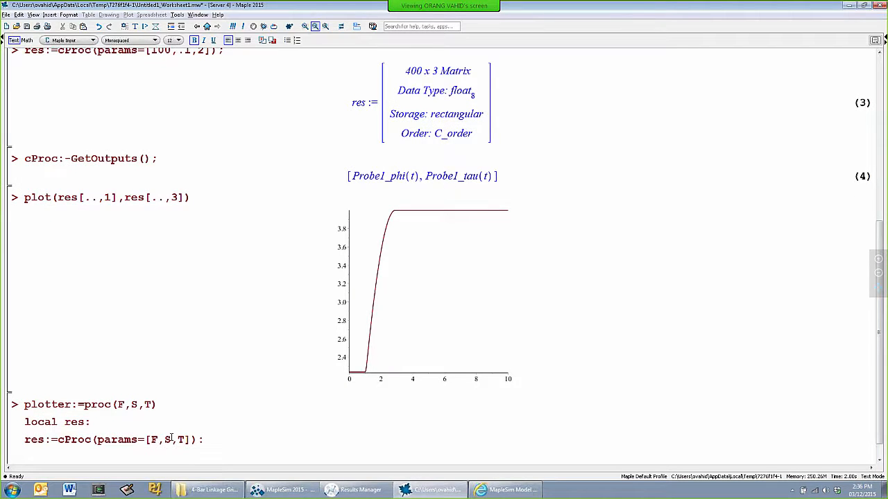
Reuse the earlier plot(res[..,1],res[..,3]) command as the procedure's last statement, close it with end proc; and execute the definition
left_click_drag(25, 198, 193, 195)
key("ctrl+c")
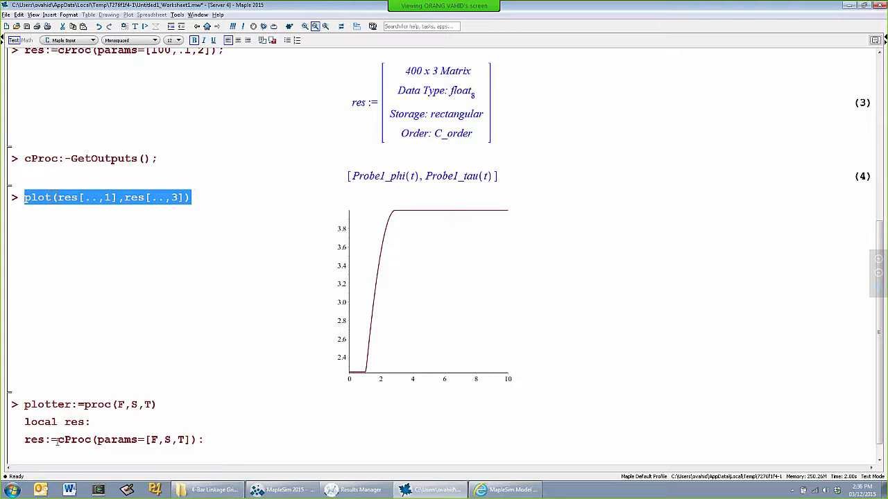
left_click(62, 452)
key("ctrl+v")
key("End")
type(";")
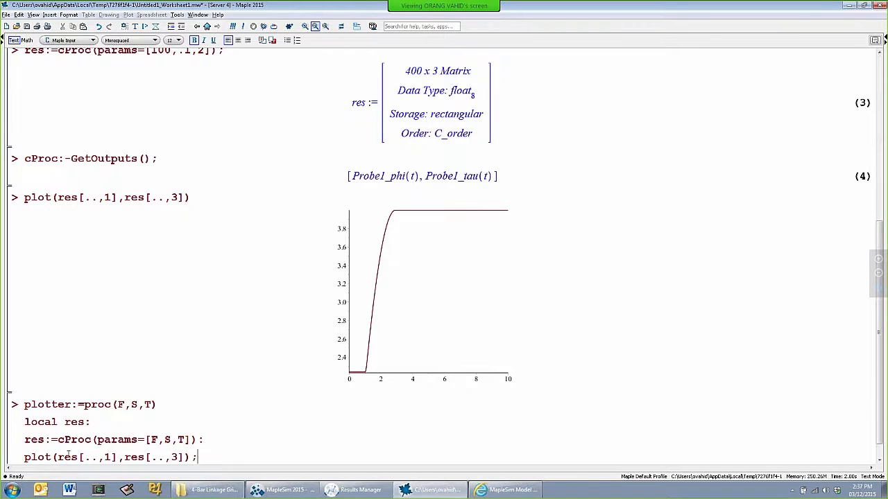
key("shift+Return")
type("end proc")
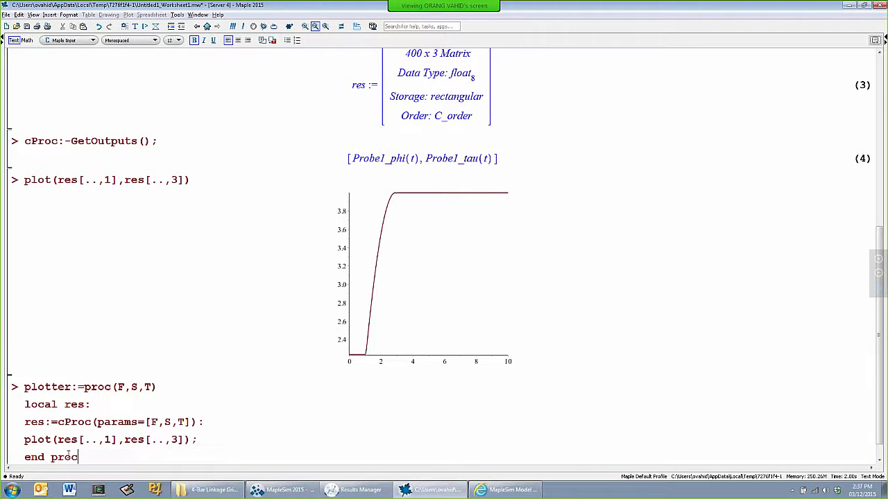
type(";")
key("Return")
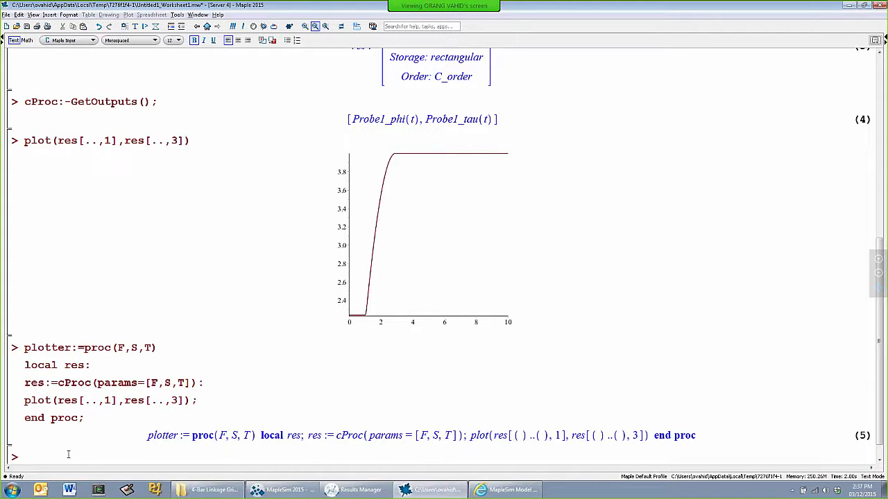
Test the new procedure by executing plotter(100,.1,2), copying the argument values from the earlier cProc call
type("plot")
key("BackSpace")
key("BackSpace")
type("otter")
scroll(186, 251, "up", 3)
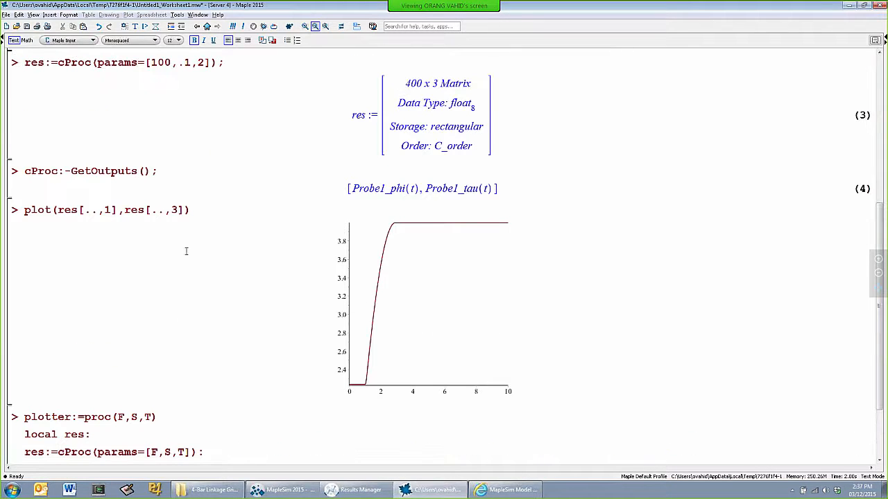
left_click_drag(150, 62, 205, 62)
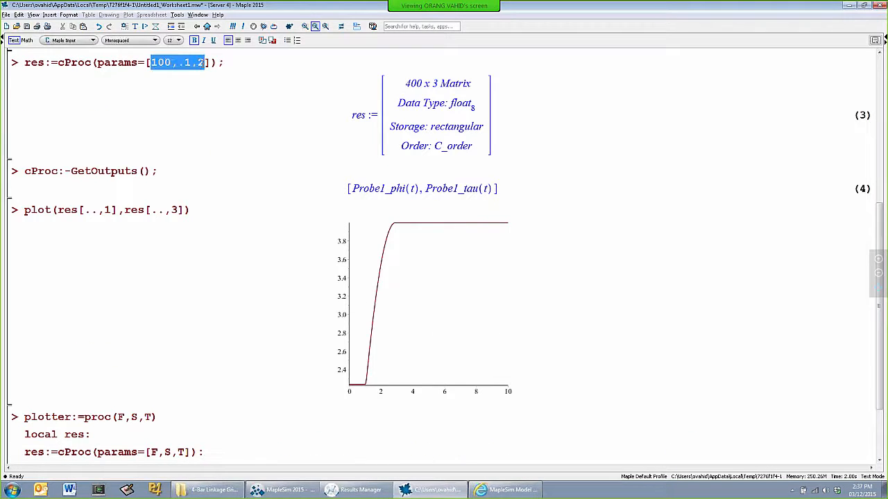
key("ctrl+c")
scroll(257, 221, "down", 4)
left_click(104, 442)
type("(")
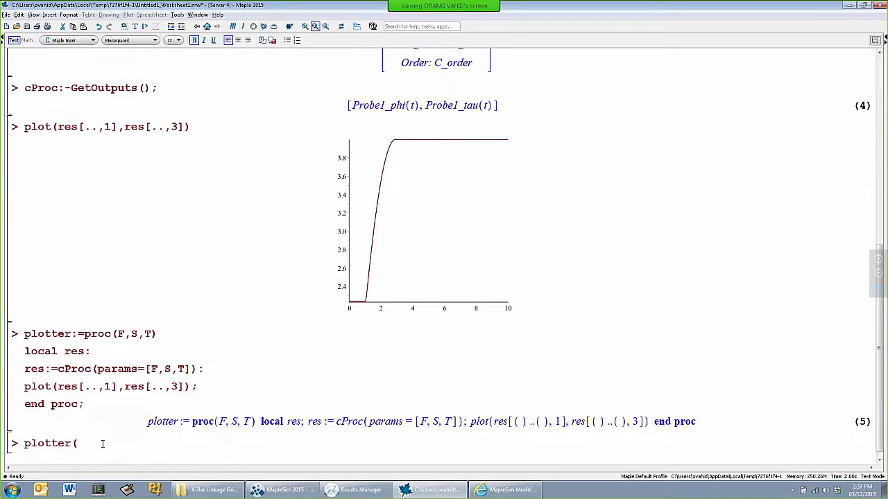
key("ctrl+v")
type(")")
key("Return")
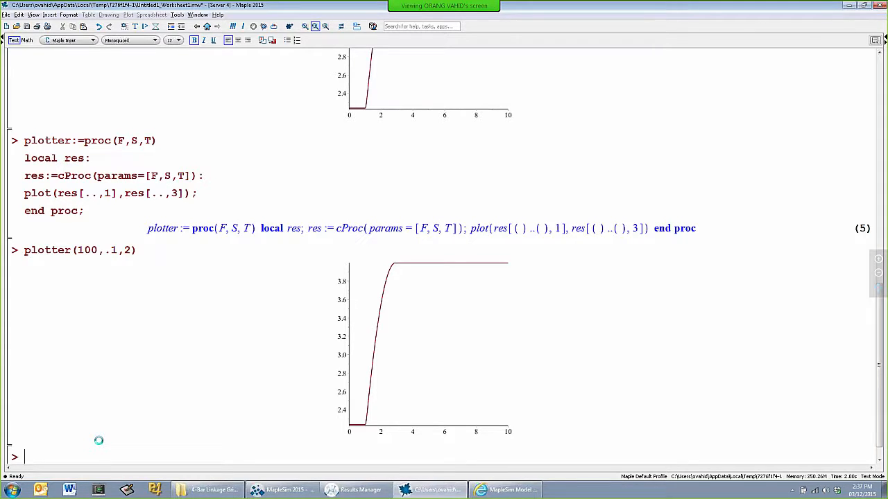
Begin an interactive exploration command on a new line with Explore(plotter(F,S,T),parameters=[
type("Expo")
type("lore")
type("(")
type("plotter")
type("(F,")
type("S,T")
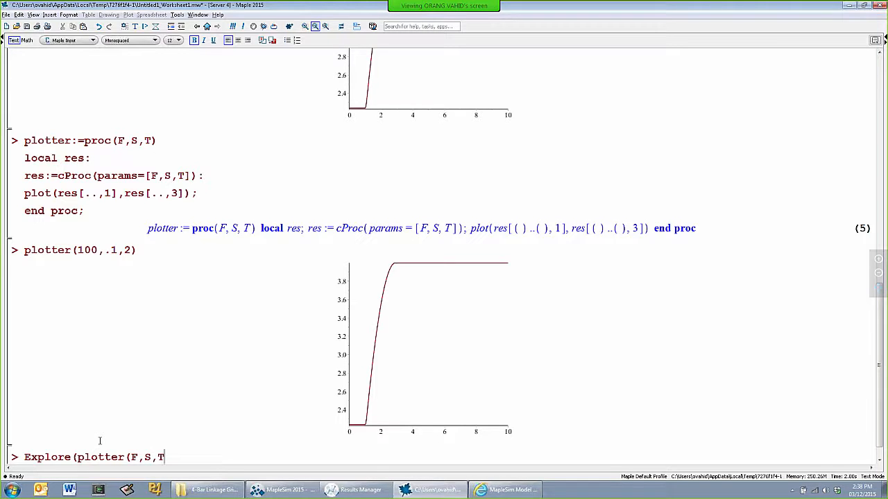
type("),parameters=[F")
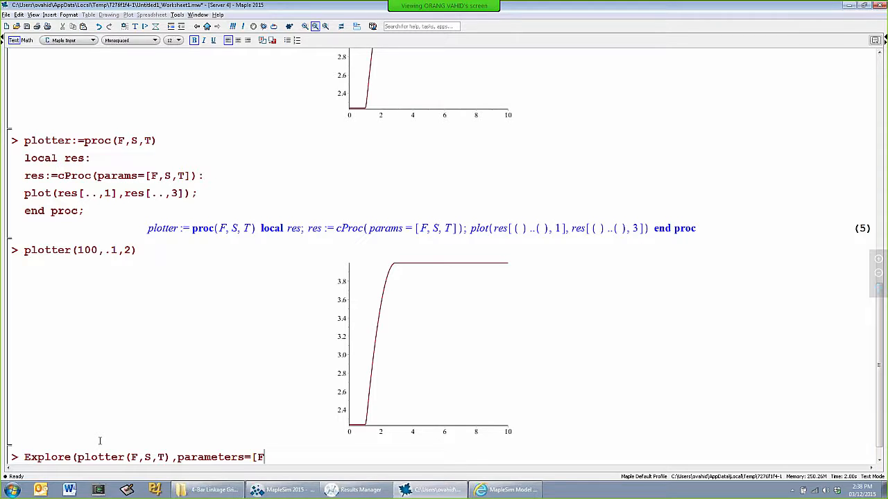
type("=0.0..100.0,T=1.0..2.0,S")
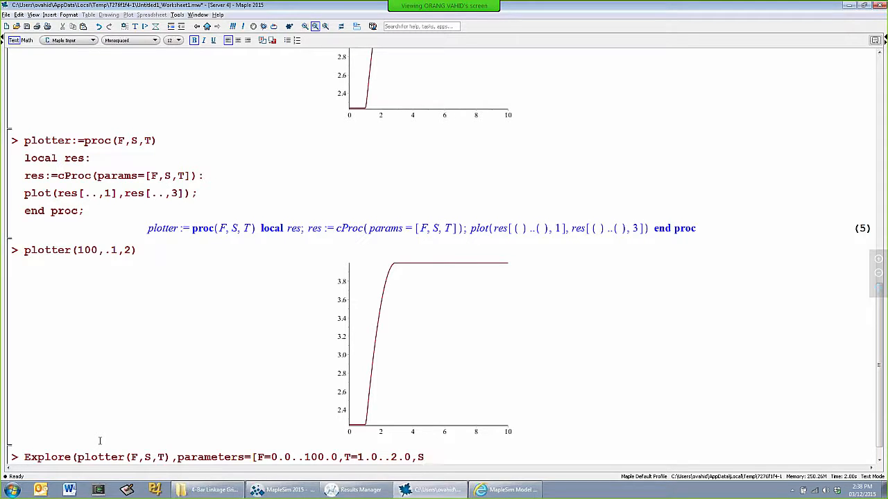
Complete the Explore command with the ranges F=0.0..100.0, T=1.0..2.0 and S=0.1..1, and execute it
type("=0.1..1])")
key("Return")
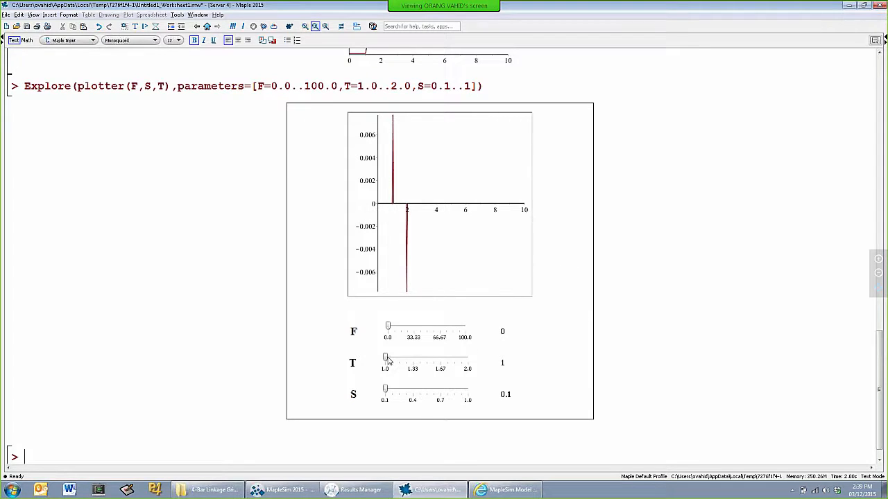
In the exploration plot, raise T to 2 and lower it to 1.58, and set S to 0.775
left_click_drag(387, 361, 470, 368)
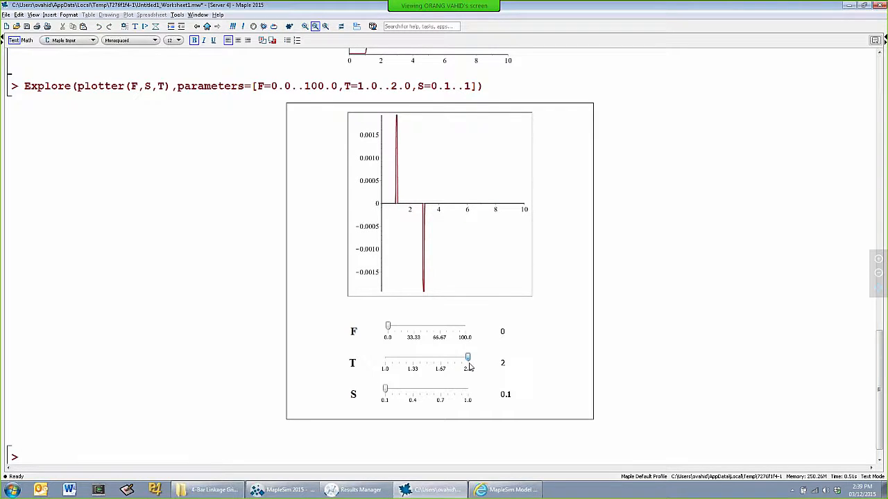
left_click_drag(470, 367, 432, 362)
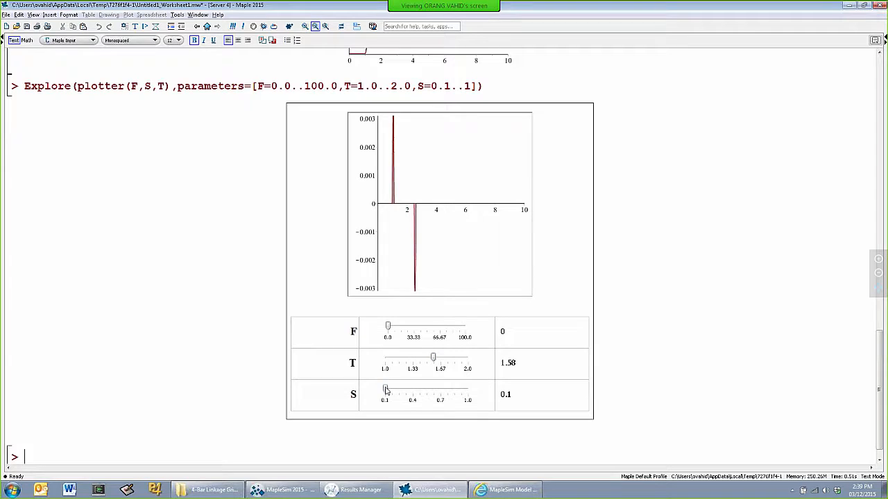
left_click_drag(386, 390, 448, 393)
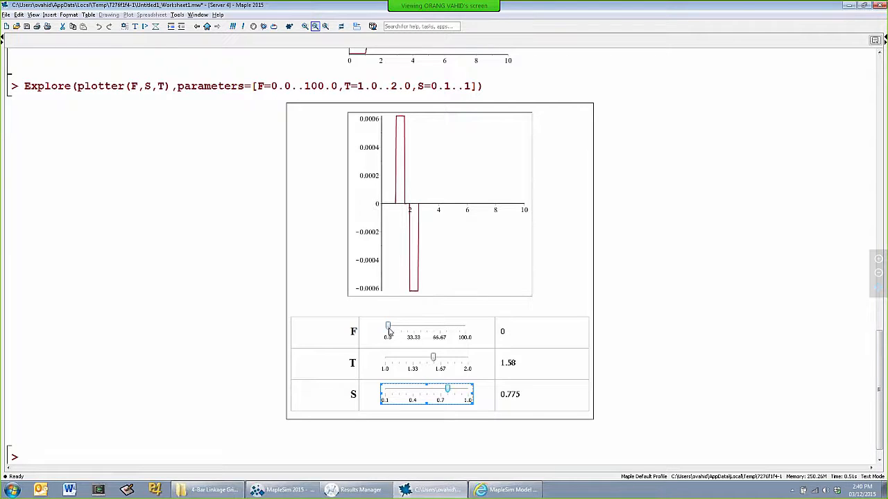
Vary the force F in the exploration plot to 84.5, return it to 0 and set it to 1.19
left_click_drag(388, 332, 455, 336)
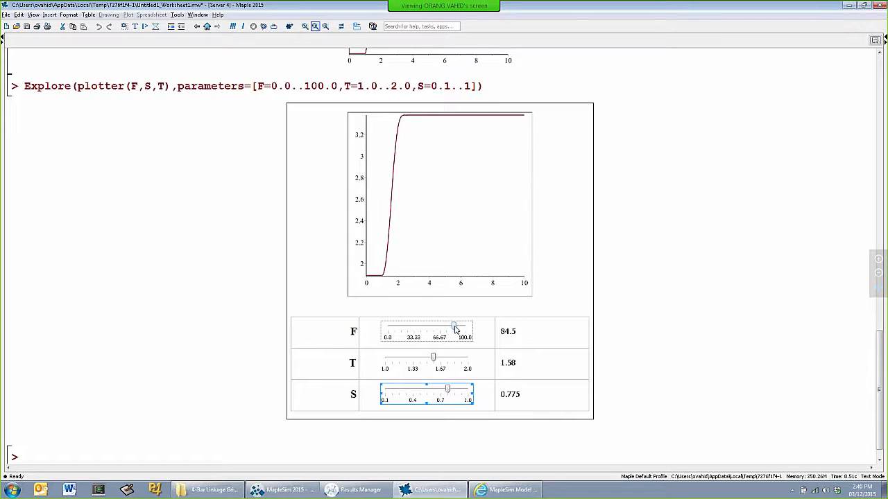
left_click_drag(455, 332, 389, 332)
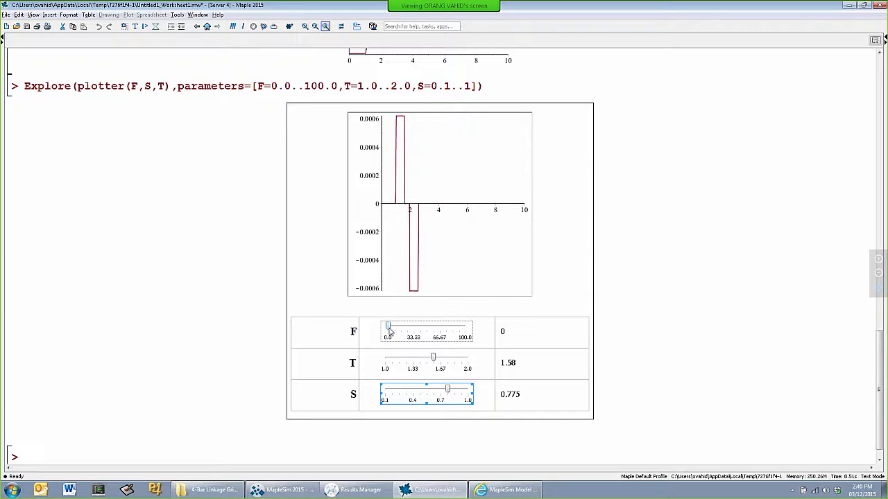
mouse_move(389, 330)
left_mouse_down()
mouse_move(416, 330)
mouse_move(389, 331)
left_mouse_up()
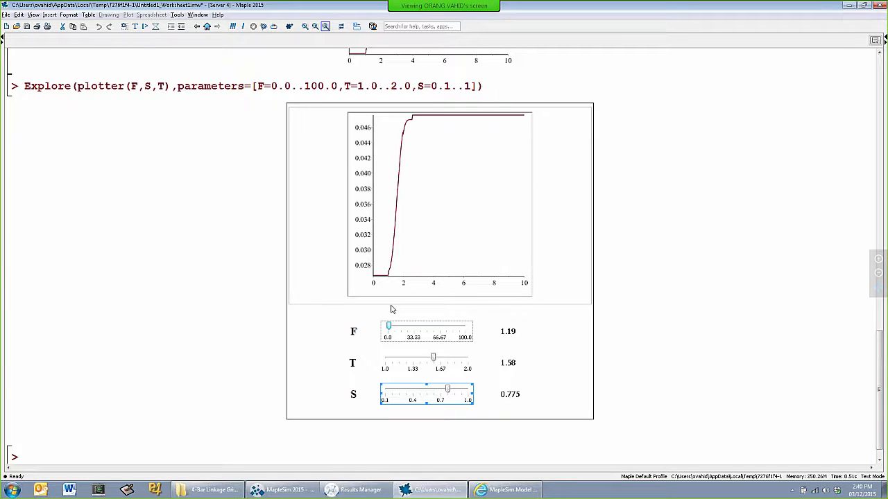
left_click(676, 267)
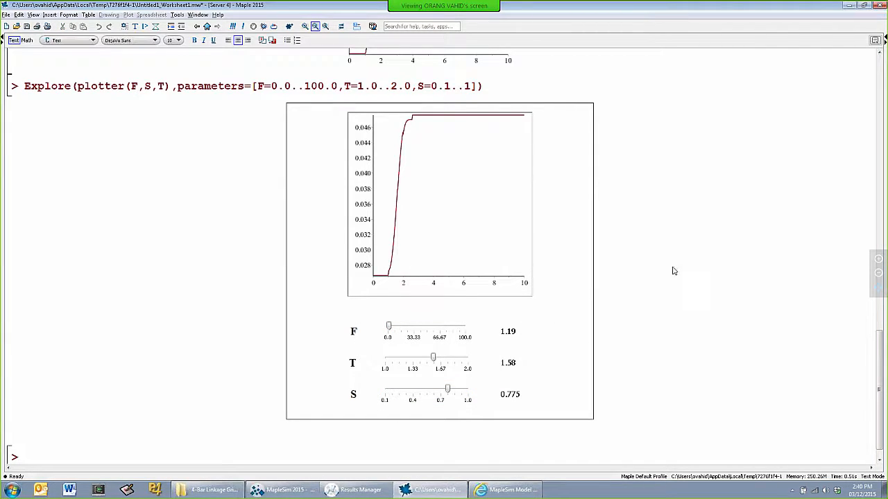
Switch to MapleSim and move the fixed frame FF1 up beside the active gripper subsystem, in line with its ground connection
key("alt+Tab")
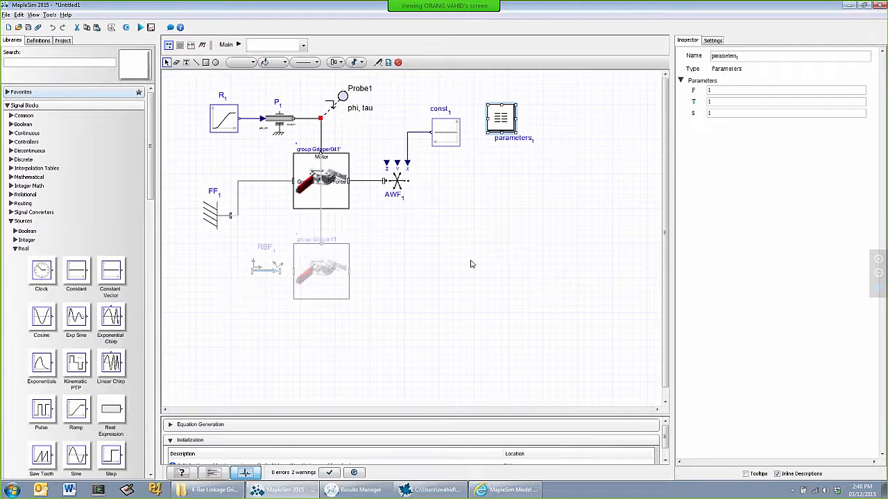
scroll(473, 262, "down", 2)
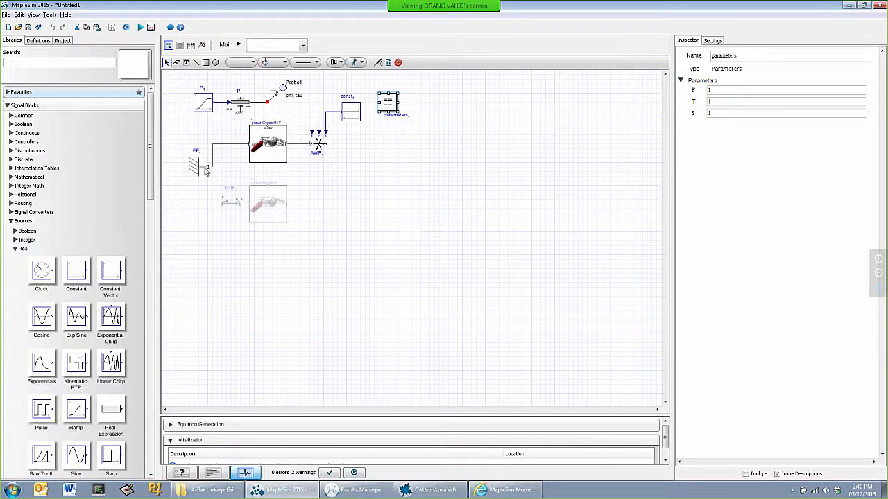
left_click_drag(201, 171, 196, 146)
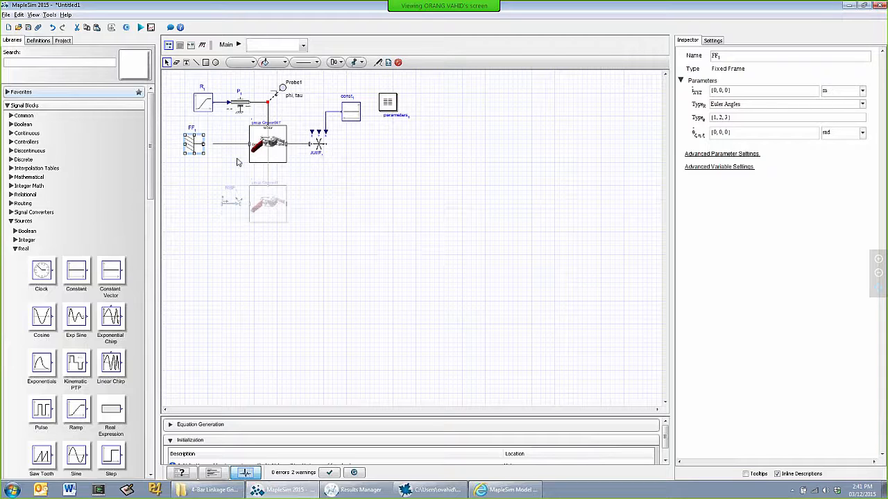
left_click_drag(194, 145, 207, 145)
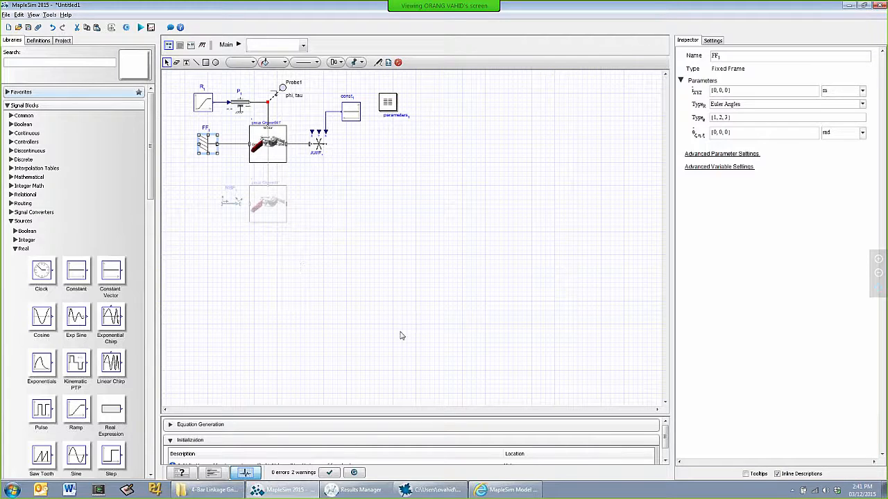
Switch to the MapleSim Model Gallery in the browser, view the Hydraulic Clamp model's page and images, and return to the gripper model
left_click(506, 489)
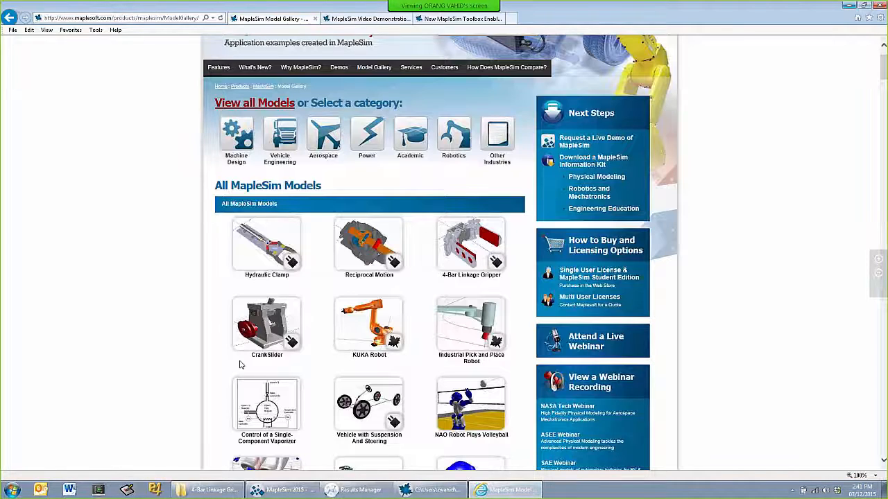
left_click(269, 245)
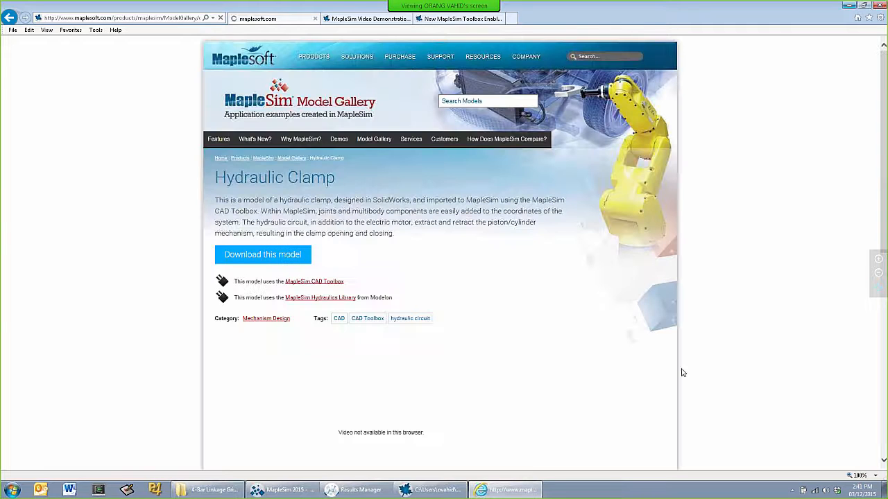
scroll(743, 350, "down", 3)
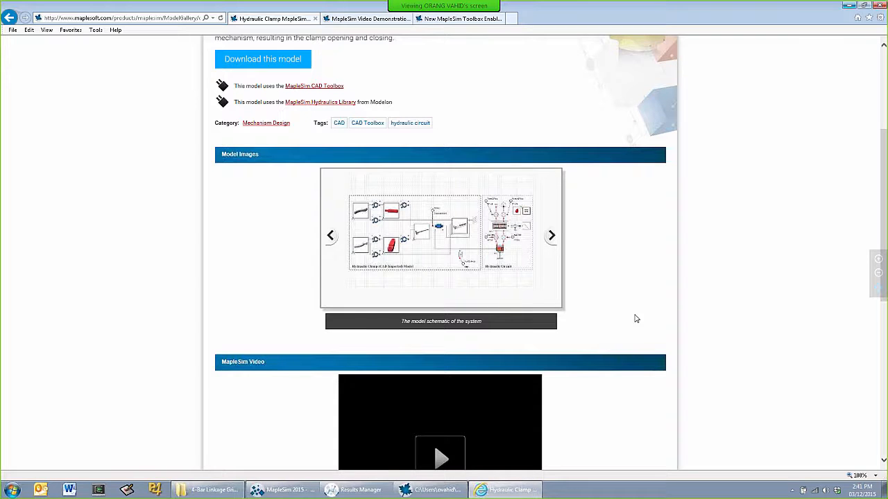
left_click(849, 7)
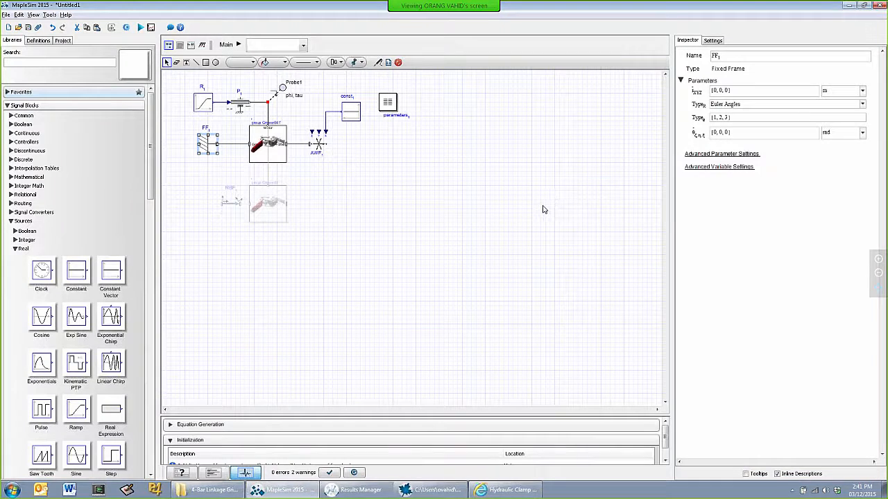
scroll(543, 210, "up", 3)
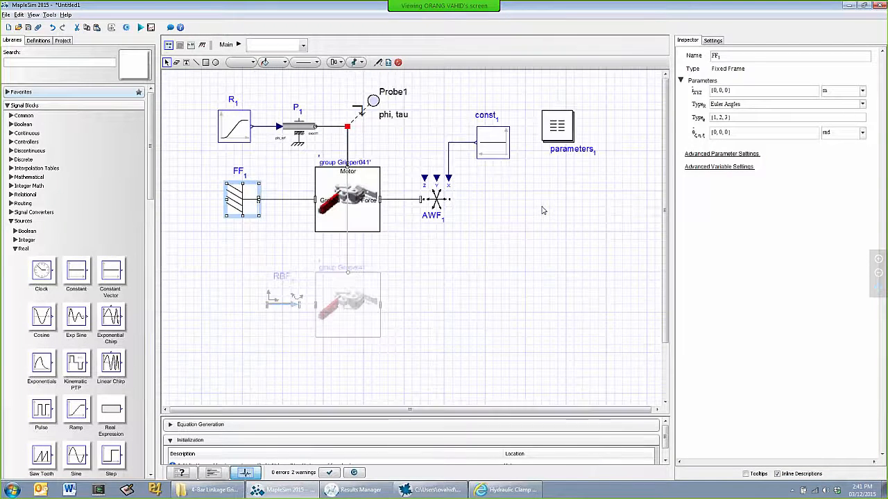